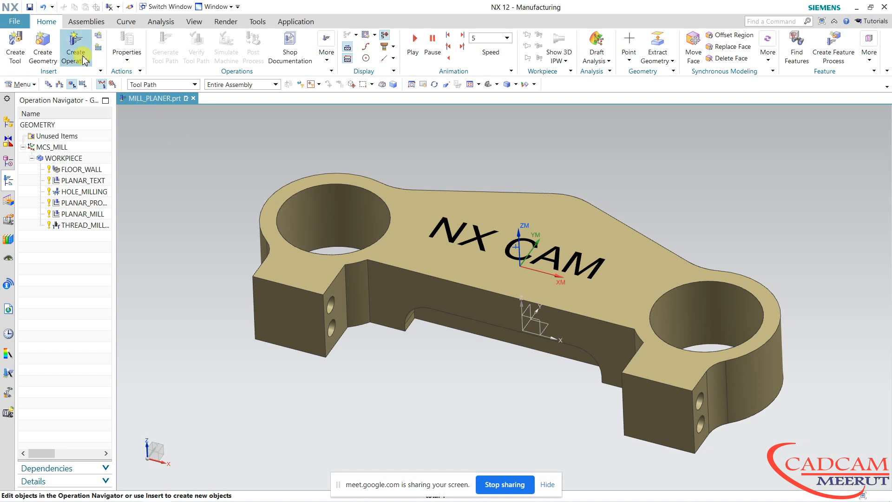
Step: Review the mill_planar operation subtypes without creating an operation, and collapse the existing WORKPIECE group
{"action": "left_click", "coordinate": [76, 42]}
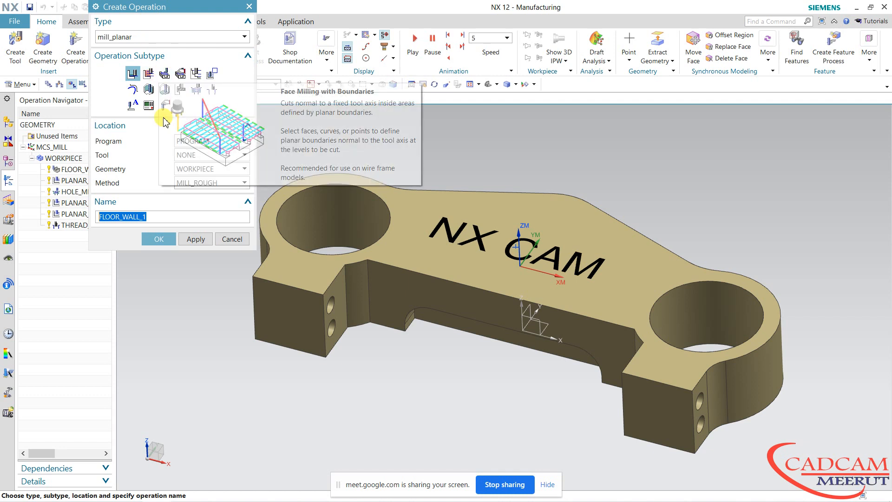
{"action": "left_click", "coordinate": [233, 239]}
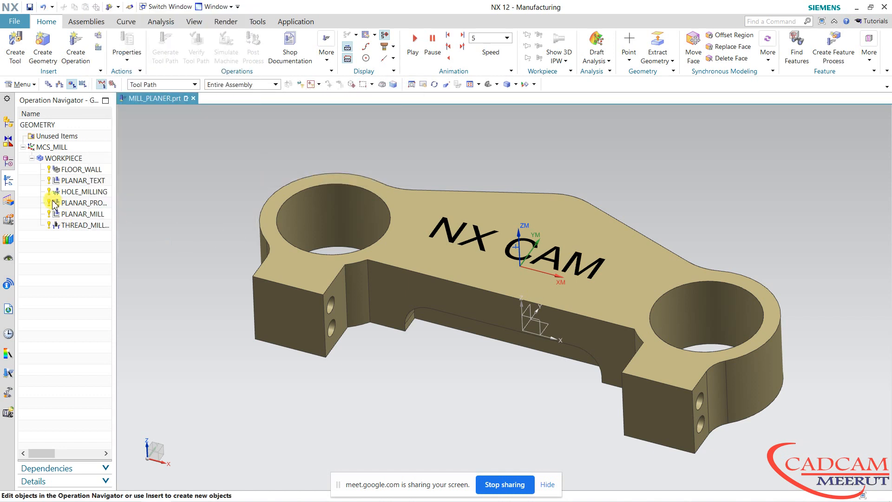
{"action": "left_click", "coordinate": [32, 159]}
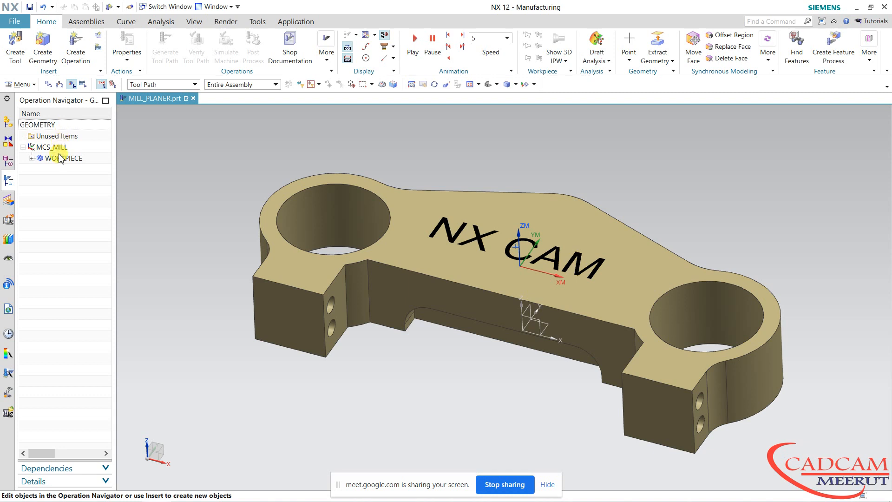
Step: Create a mill_planar MCS geometry group directly under the GEOMETRY parent
{"action": "left_click", "coordinate": [42, 49]}
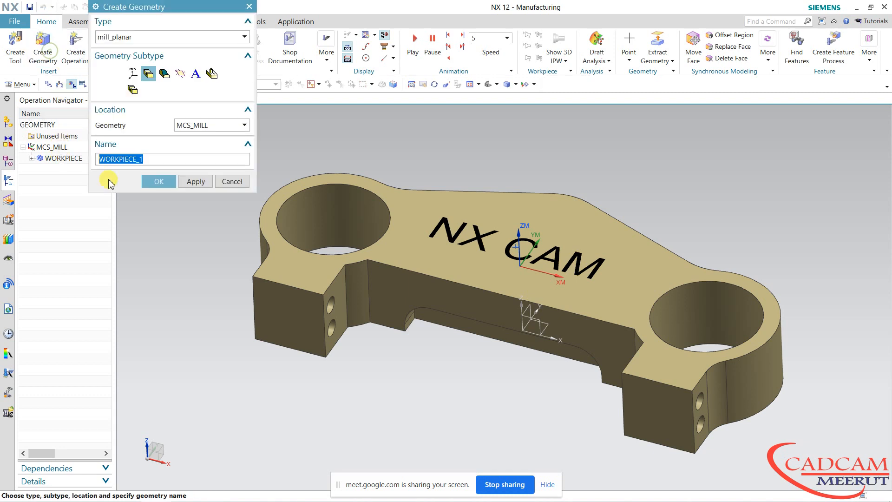
{"action": "left_click", "coordinate": [134, 73]}
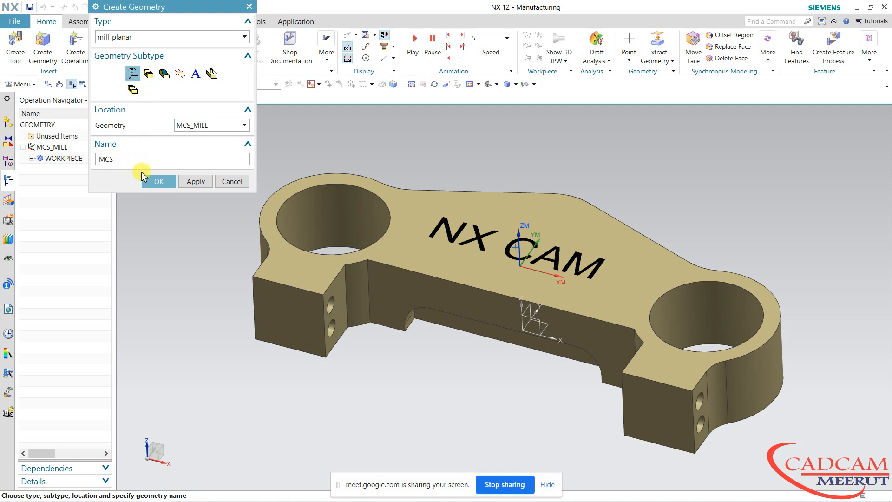
{"action": "left_click", "coordinate": [196, 130]}
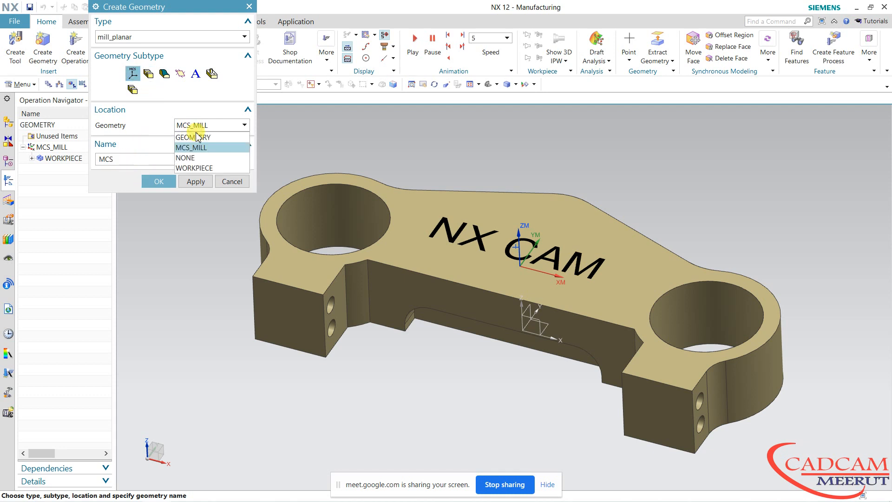
{"action": "left_click", "coordinate": [196, 136]}
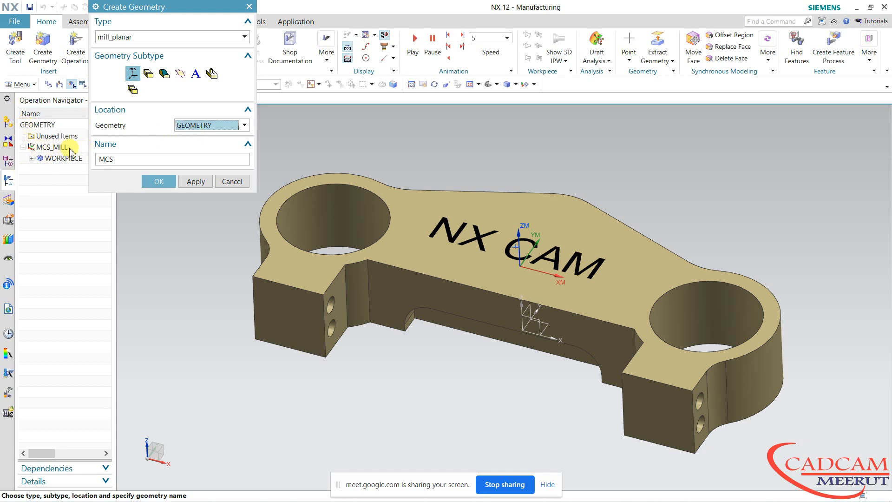
{"action": "left_click", "coordinate": [150, 181]}
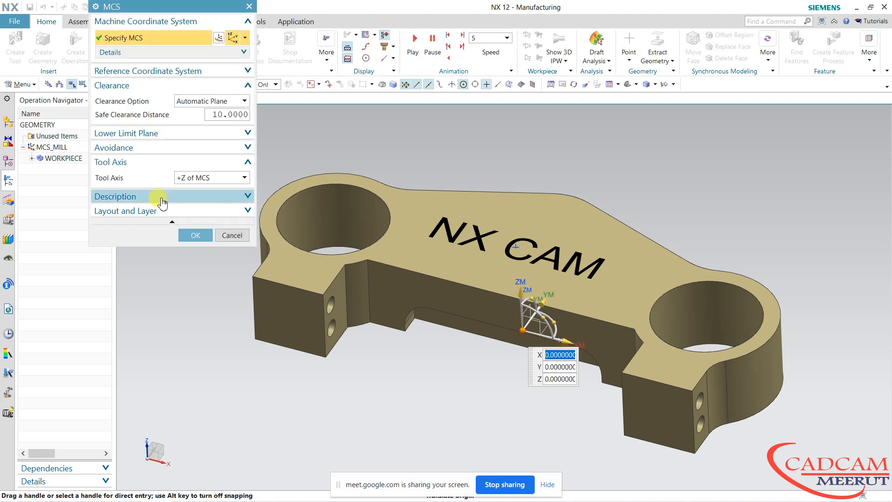
Step: Place the MCS origin on the part's top face at X 0, Y 0, Z 35 and accept it
{"action": "key", "text": "ctrl+alt+f"}
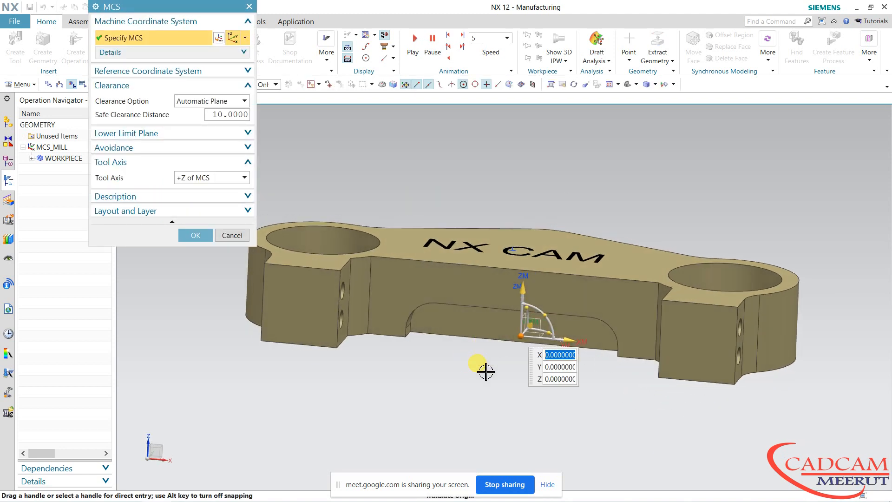
{"action": "left_click_drag", "start_coordinate": [513, 290], "coordinate": [529, 211]}
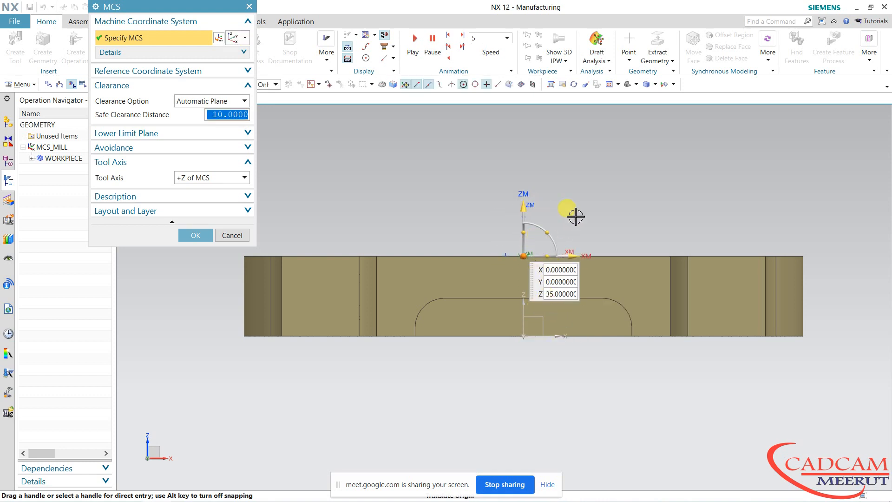
{"action": "middle_click_drag", "start_coordinate": [572, 213], "coordinate": [558, 227]}
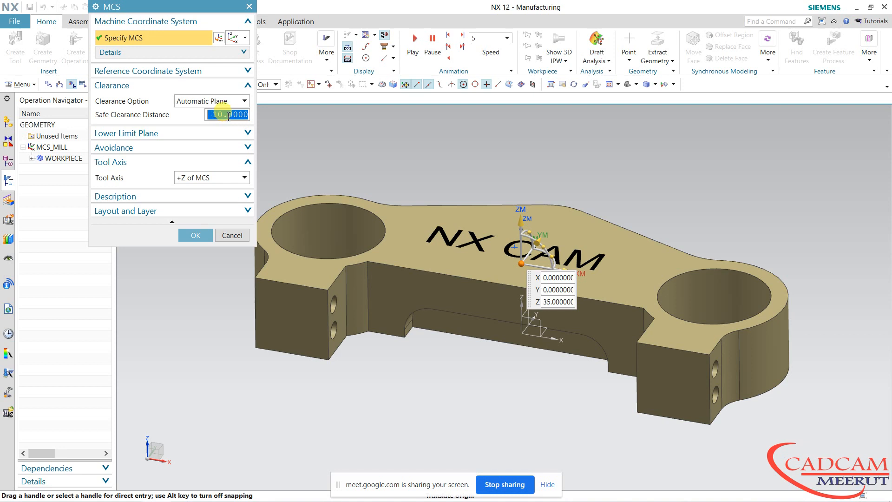
{"action": "left_click", "coordinate": [185, 235]}
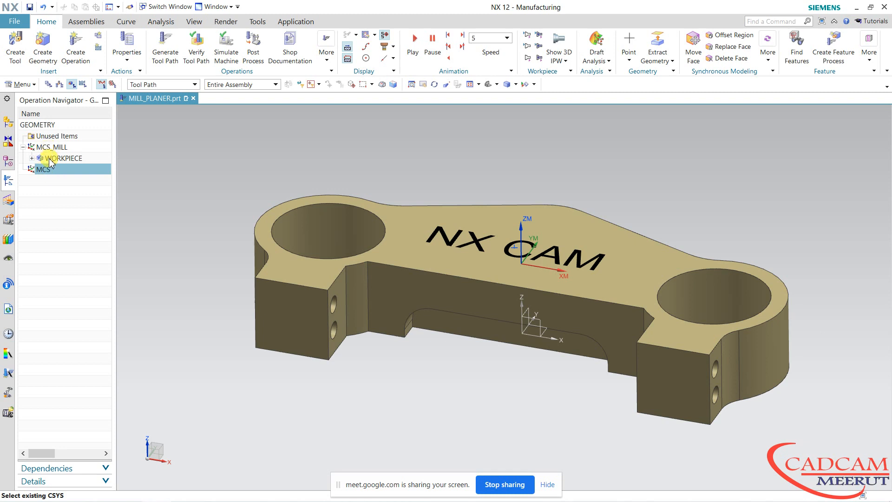
Step: Create the workpiece geometry WORKPIECE_1 under the MCS parent
{"action": "left_click", "coordinate": [43, 44]}
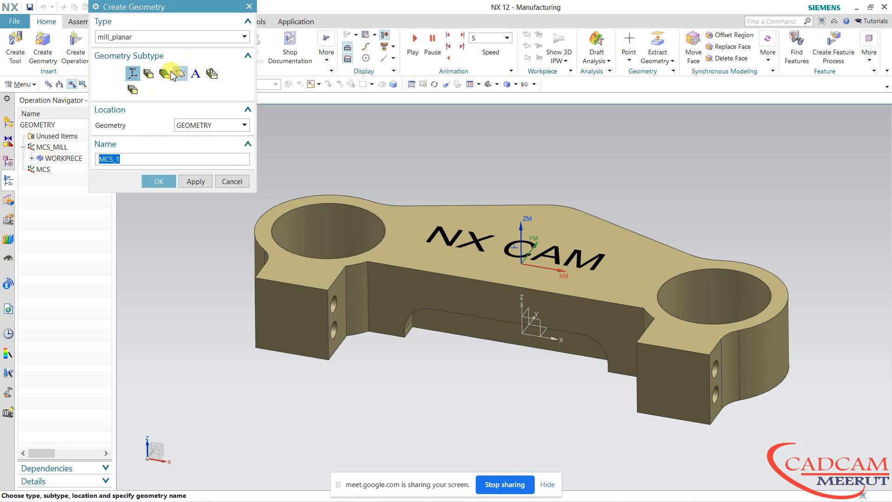
{"action": "left_click", "coordinate": [155, 76]}
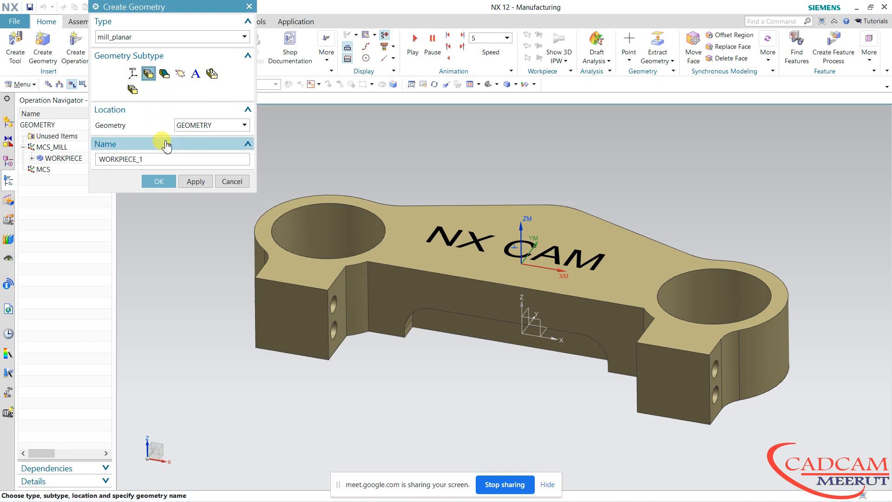
{"action": "left_click", "coordinate": [209, 125]}
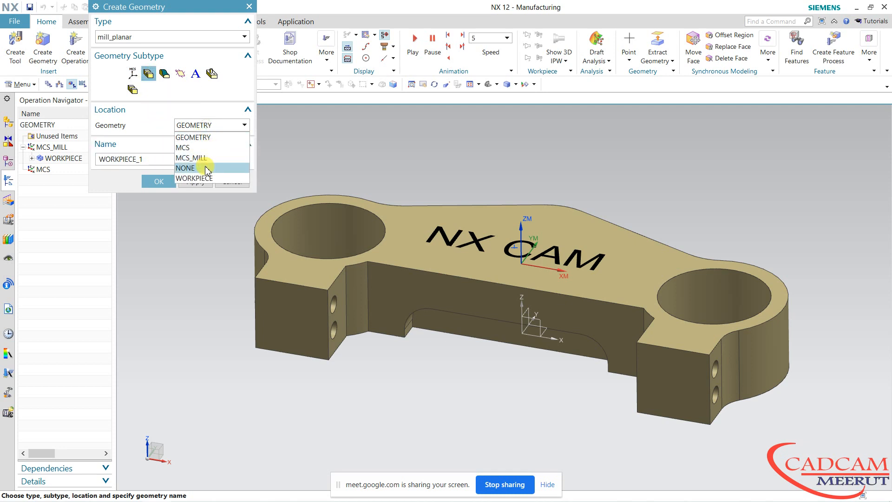
{"action": "left_click", "coordinate": [201, 148]}
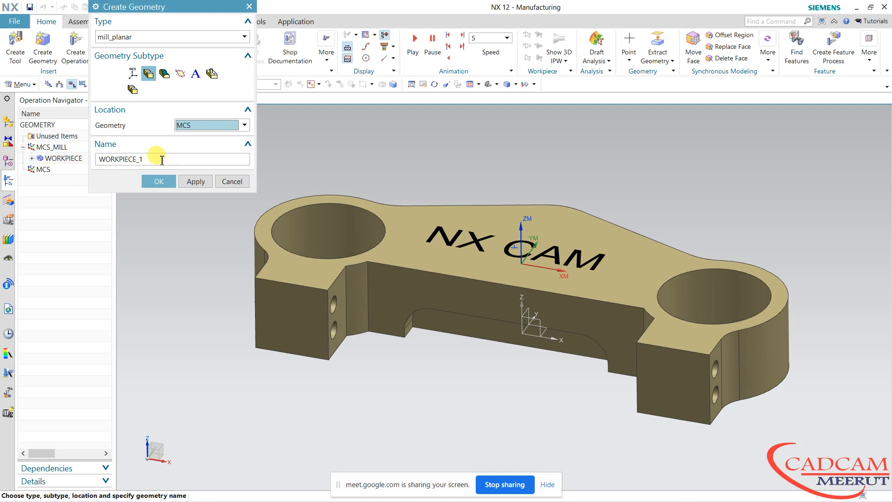
{"action": "left_click", "coordinate": [159, 181]}
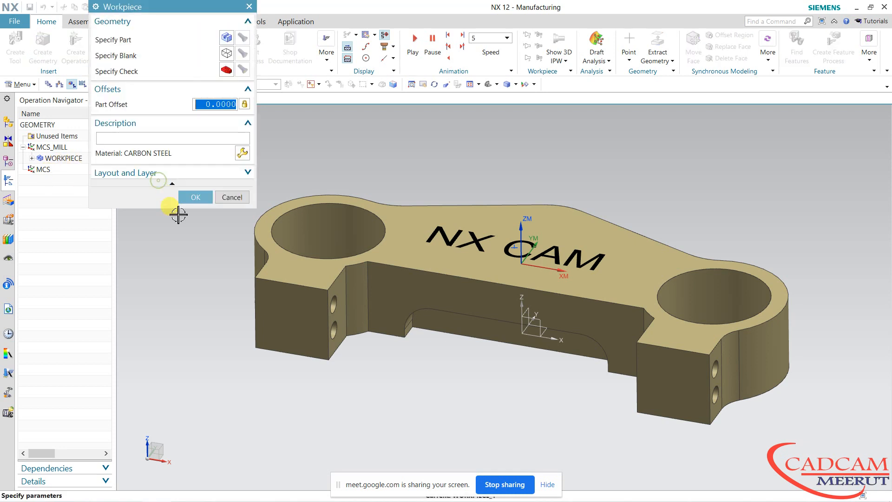
Step: Specify the solid bracket body as the part geometry of the workpiece
{"action": "left_click", "coordinate": [226, 37]}
{"action": "left_click", "coordinate": [389, 251]}
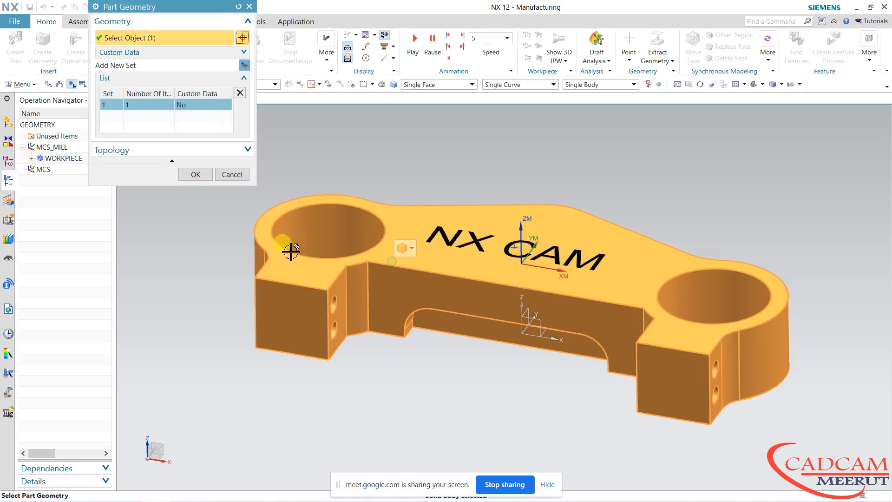
{"action": "left_click", "coordinate": [193, 174]}
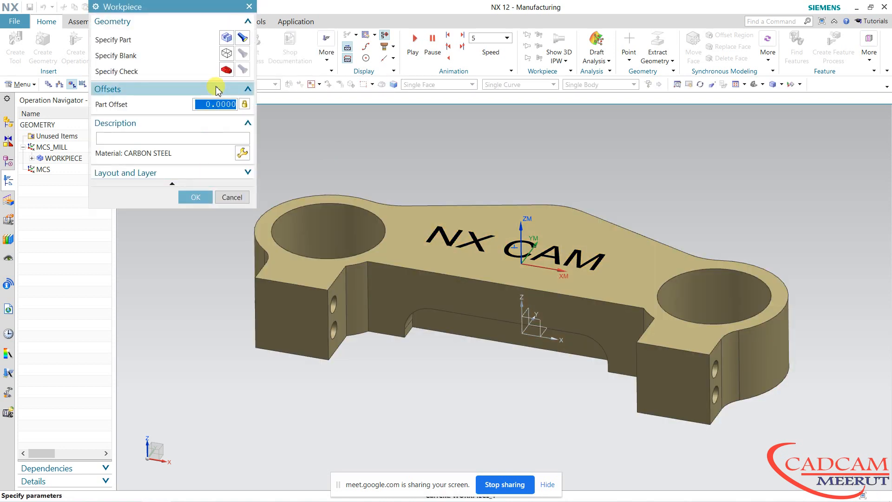
Step: Define the workpiece blank as a Bounding Block with a ZM+ limit of 1 mm
{"action": "left_click", "coordinate": [228, 54]}
{"action": "left_click", "coordinate": [185, 24]}
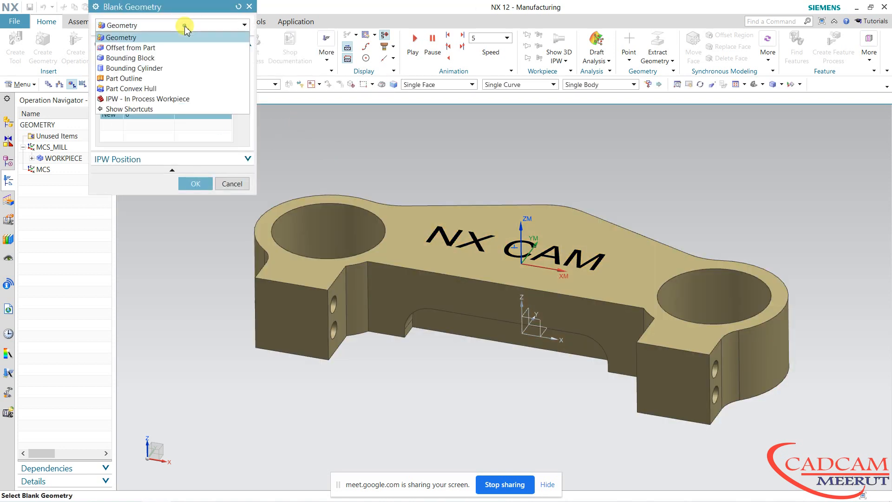
{"action": "left_click", "coordinate": [162, 58]}
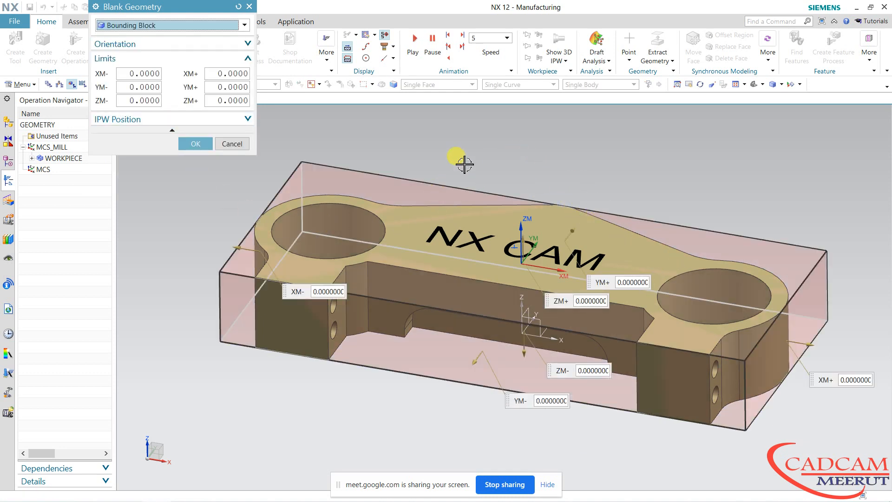
{"action": "left_click", "coordinate": [236, 101]}
{"action": "double_click", "coordinate": [237, 102]}
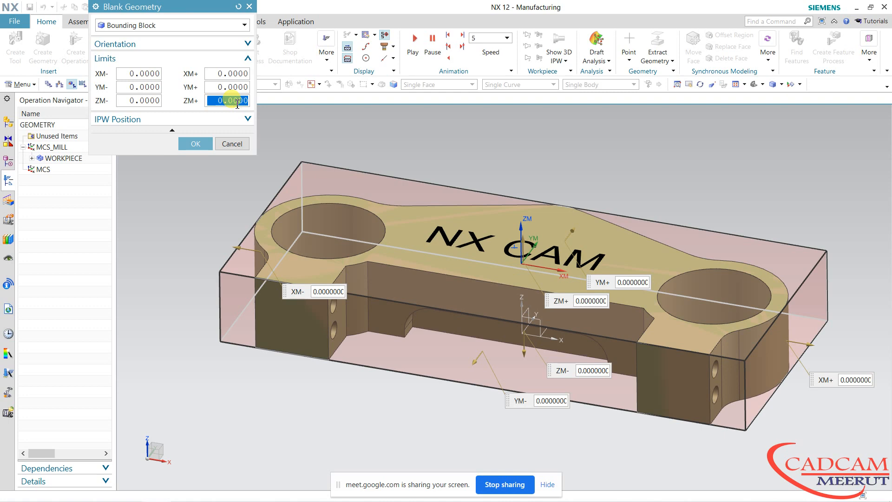
{"action": "type", "text": "1"}
{"action": "key", "text": "Return"}
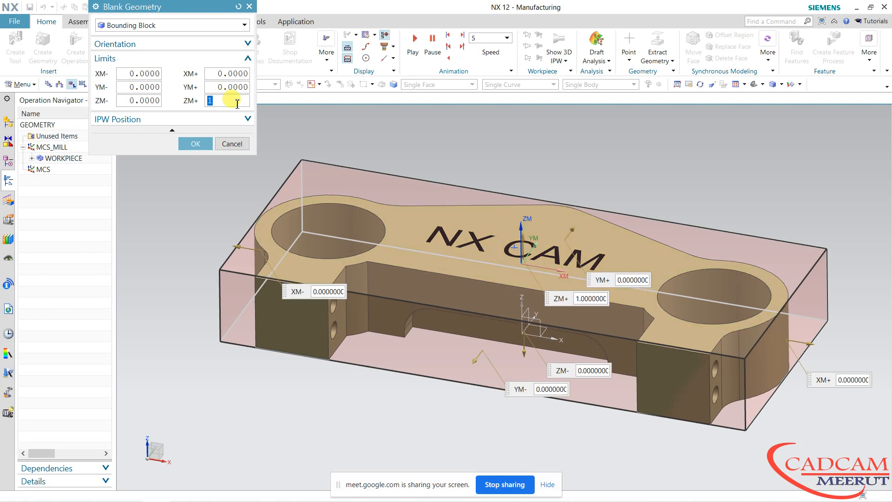
{"action": "middle_click_drag", "start_coordinate": [488, 139], "coordinate": [501, 127]}
{"action": "key", "text": "F8"}
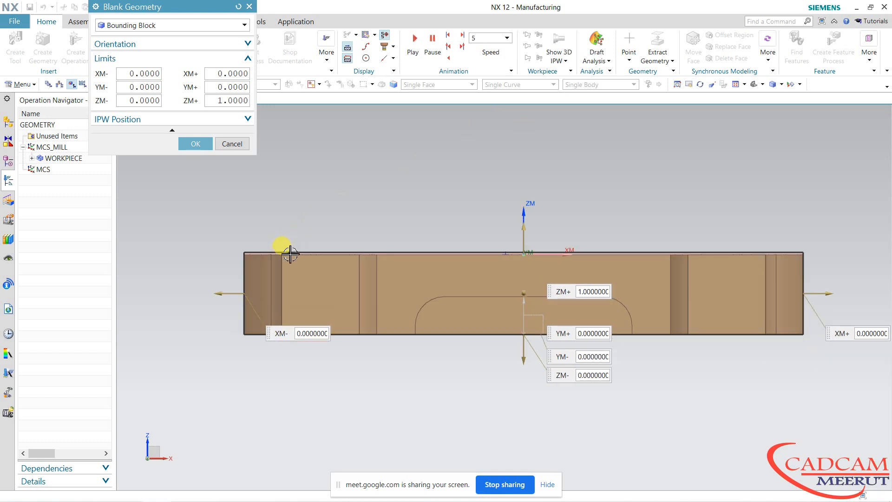
{"action": "middle_click_drag", "start_coordinate": [497, 158], "coordinate": [392, 235]}
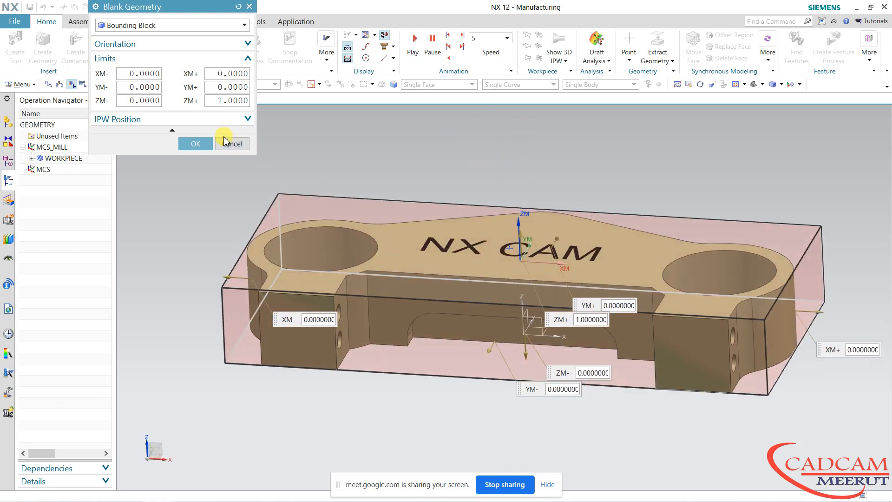
{"action": "left_click", "coordinate": [195, 143]}
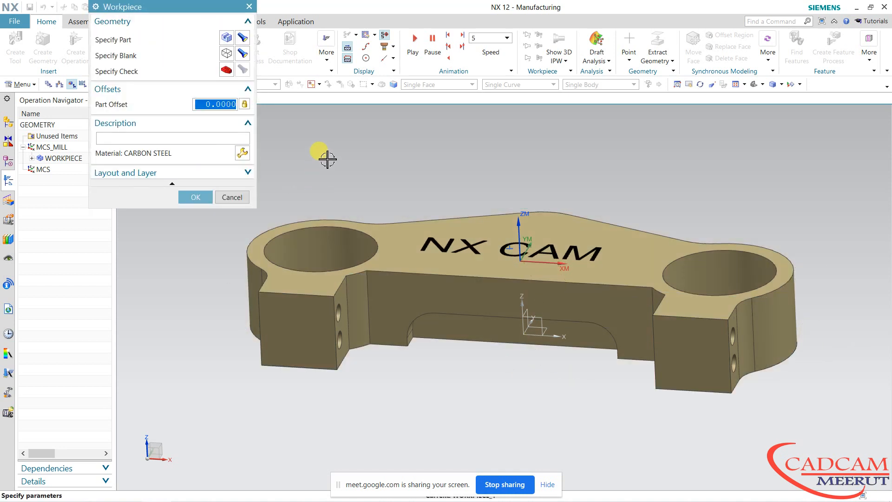
Step: Browse the part material library without choosing a new material, and accept the workpiece settings
{"action": "left_click", "coordinate": [243, 154]}
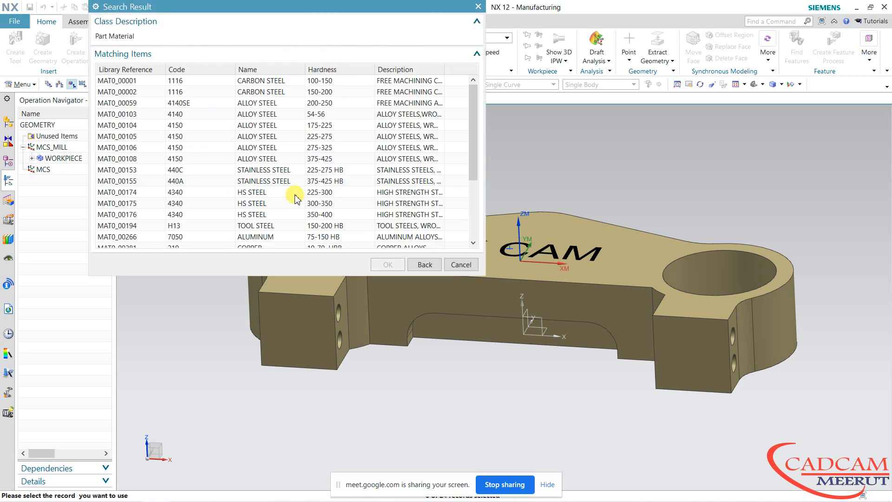
{"action": "left_click", "coordinate": [277, 225]}
{"action": "scroll", "coordinate": [276, 212], "scroll_direction": "down", "scroll_amount": 3}
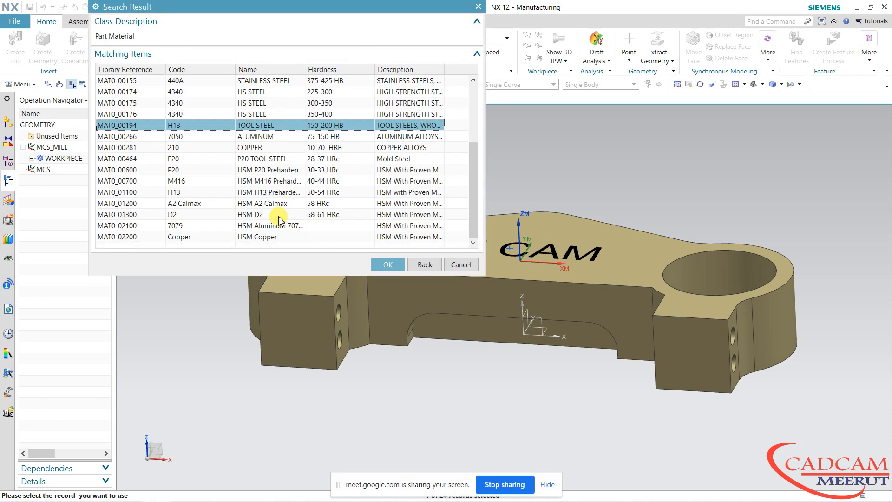
{"action": "left_click", "coordinate": [459, 264]}
{"action": "left_click", "coordinate": [206, 197]}
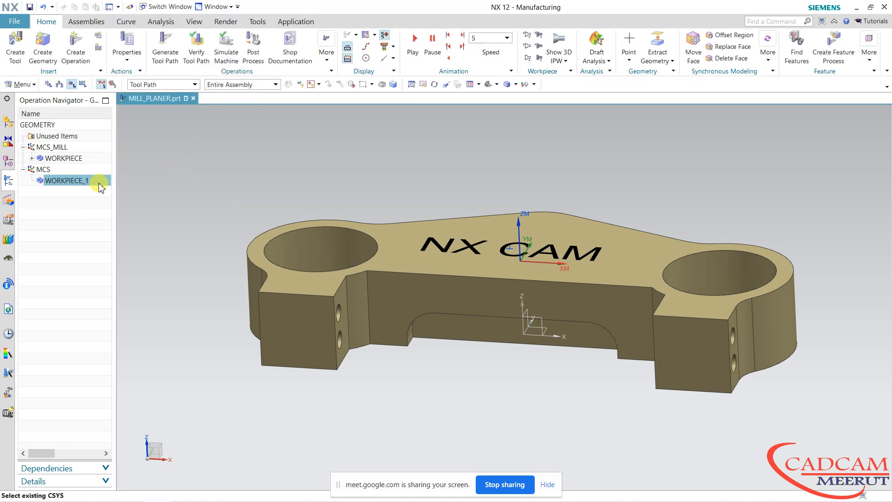
Step: Search the tool library for Face Mill (indexable) cutters without any search constraints
{"action": "middle_click_drag", "start_coordinate": [624, 210], "coordinate": [618, 219]}
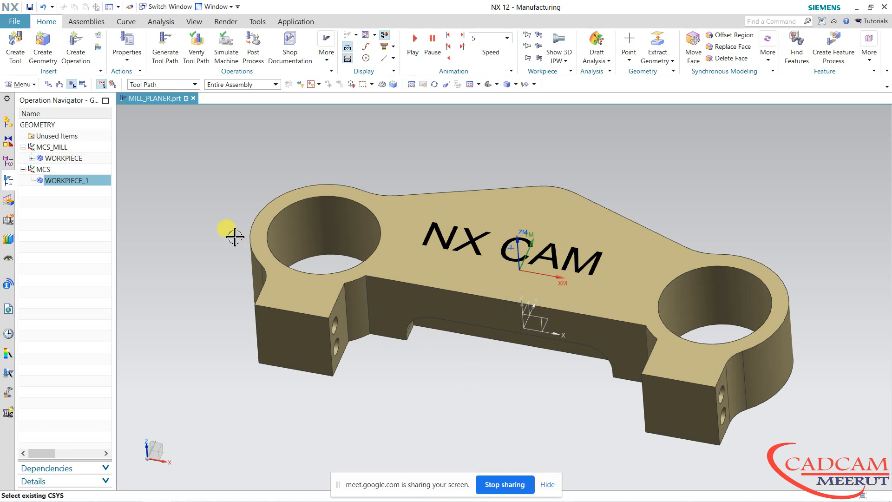
{"action": "left_click", "coordinate": [15, 44]}
{"action": "left_click", "coordinate": [242, 72]}
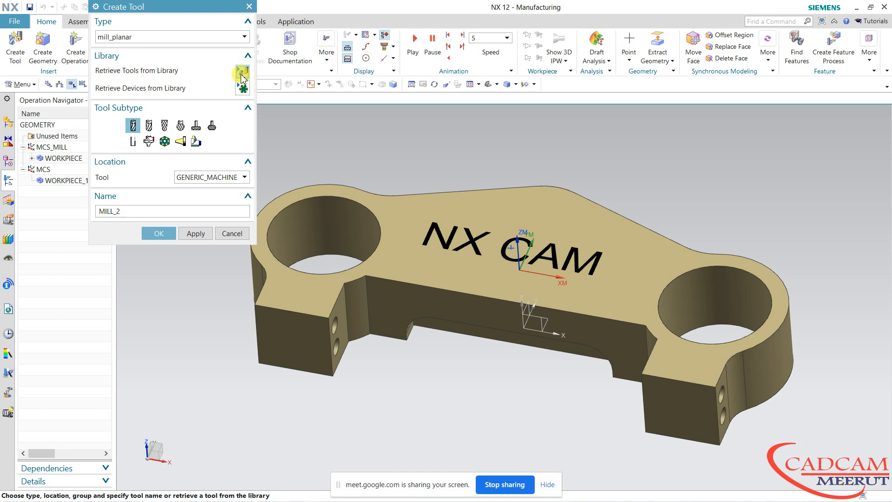
{"action": "left_click", "coordinate": [101, 48]}
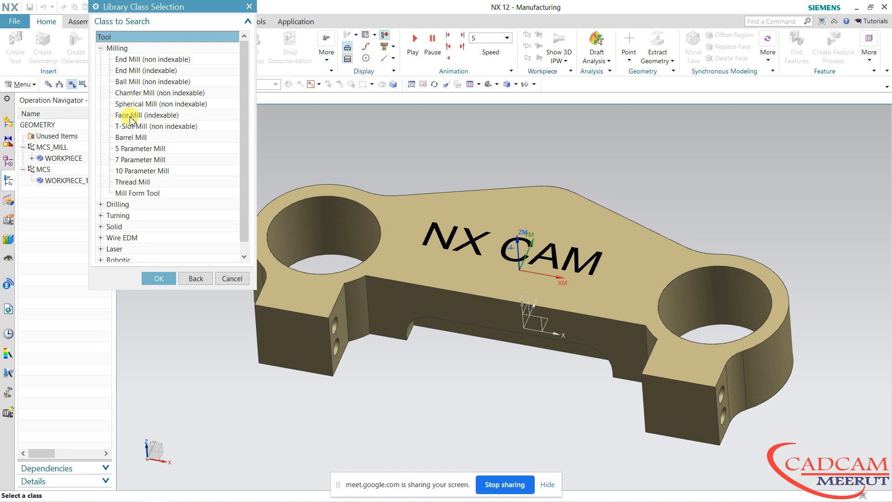
{"action": "left_click", "coordinate": [131, 116]}
{"action": "left_click", "coordinate": [163, 280]}
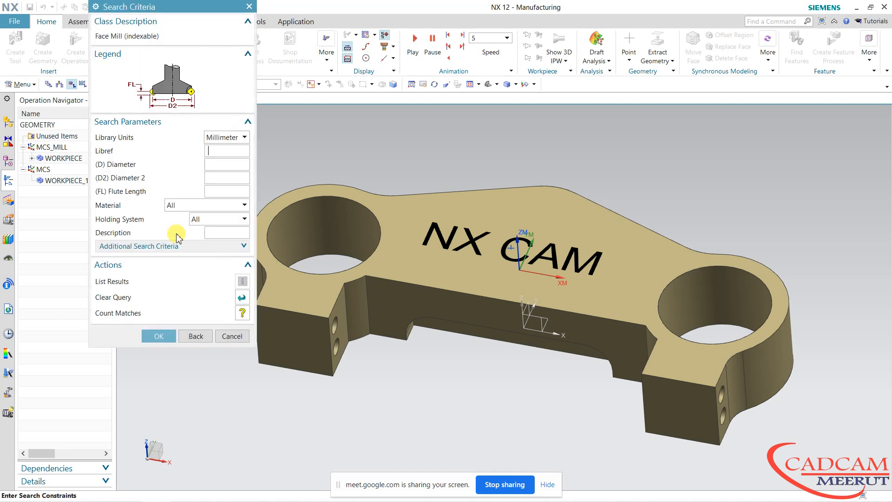
{"action": "left_click", "coordinate": [167, 336]}
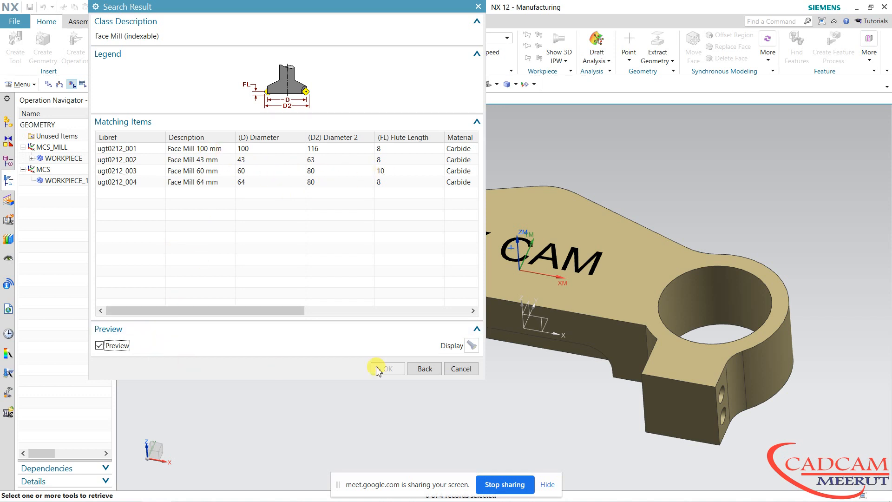
Step: Retrieve the 43 mm face mill ugt0212_002 from the library and leave tool creation without adding a MILL tool
{"action": "left_click_drag", "start_coordinate": [485, 160], "coordinate": [454, 160]}
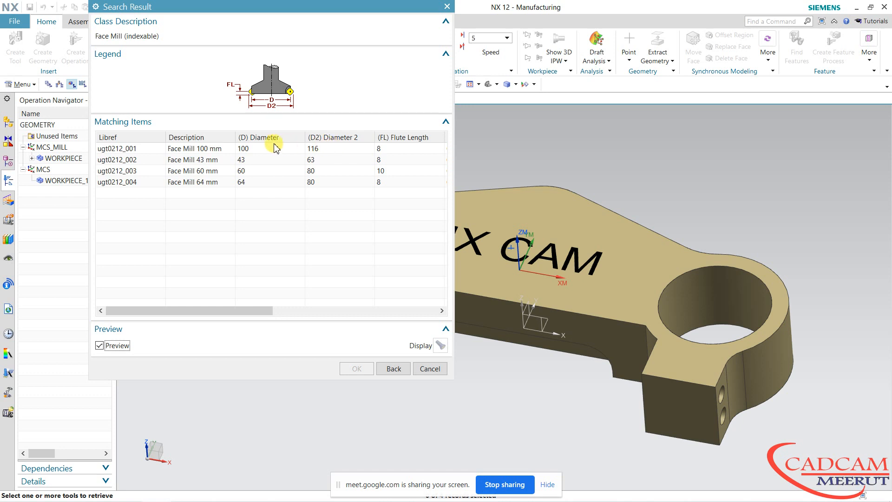
{"action": "left_click", "coordinate": [182, 160]}
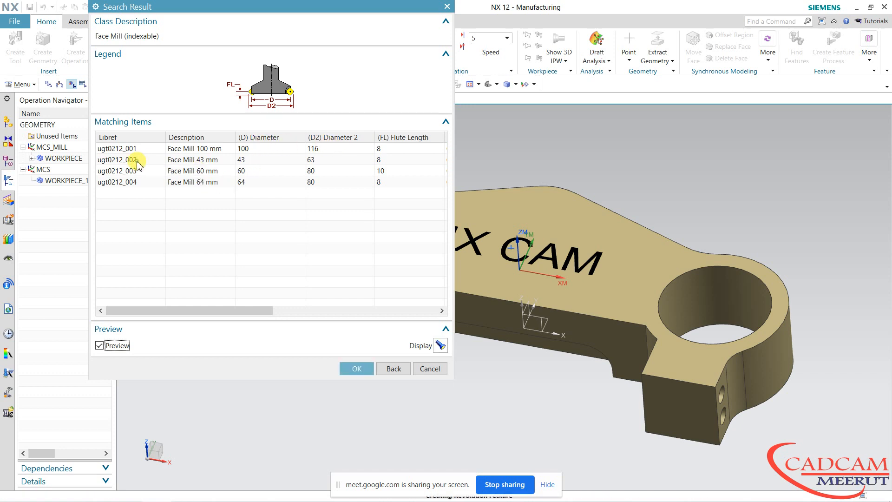
{"action": "middle_click_drag", "start_coordinate": [573, 336], "coordinate": [579, 313]}
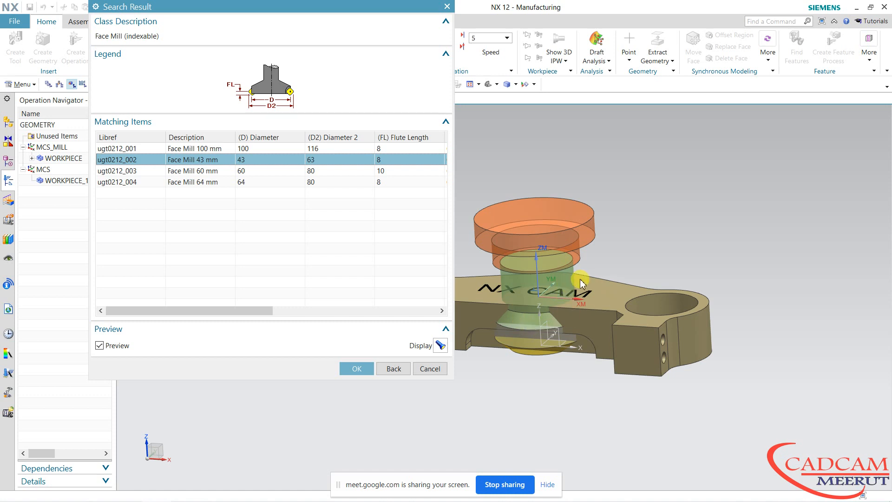
{"action": "mouse_move", "coordinate": [623, 247]}
{"action": "middle_mouse_down"}
{"action": "mouse_move", "coordinate": [637, 252]}
{"action": "mouse_move", "coordinate": [629, 255]}
{"action": "middle_mouse_up"}
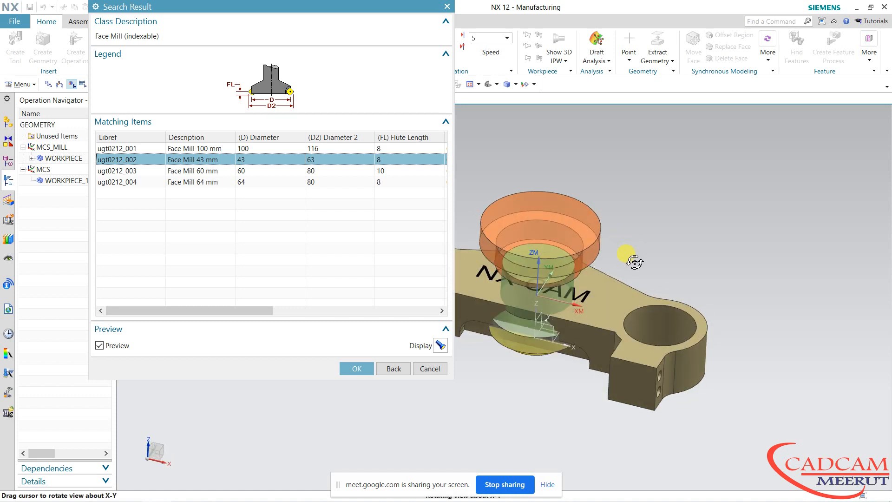
{"action": "left_click", "coordinate": [357, 369]}
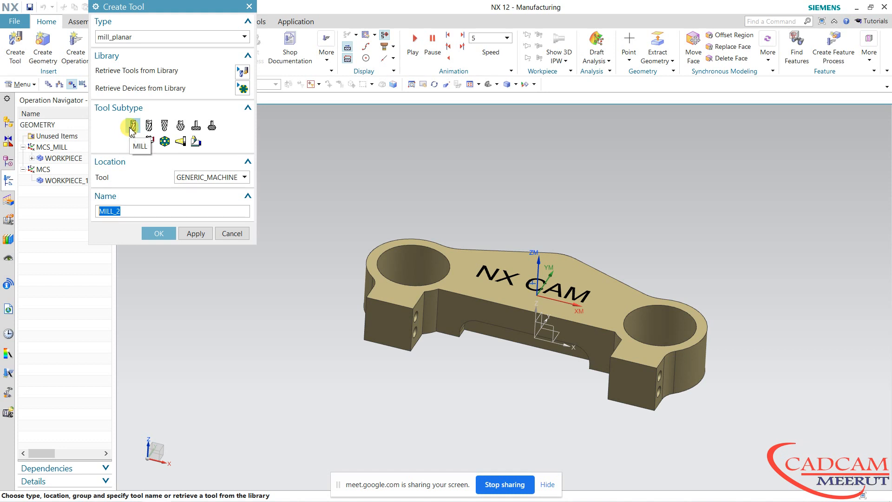
{"action": "left_click", "coordinate": [165, 233]}
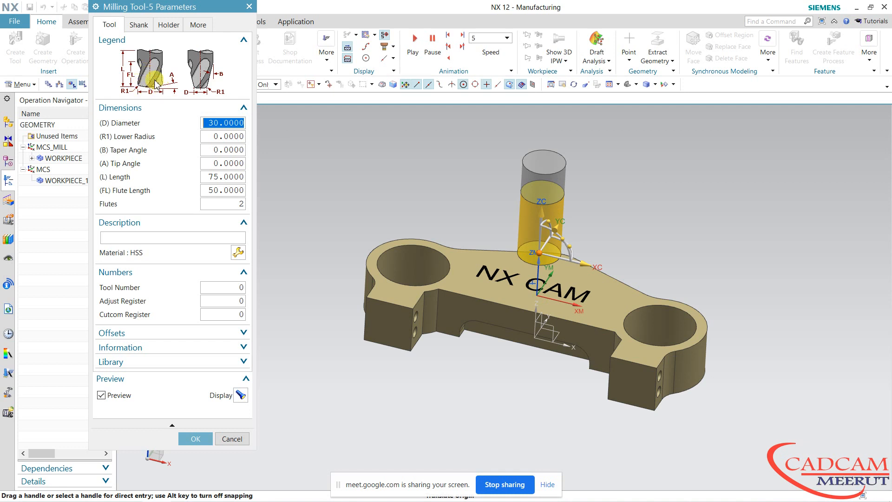
{"action": "left_click", "coordinate": [232, 439]}
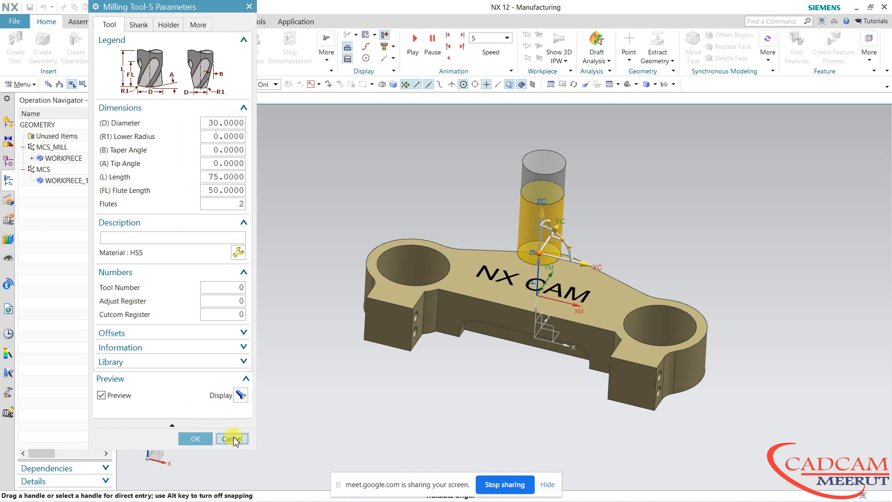
Step: Show the retrieved face mill UGT0212_002_1 from the machine tool list and inspect its shape against the part
{"action": "left_click", "coordinate": [59, 85]}
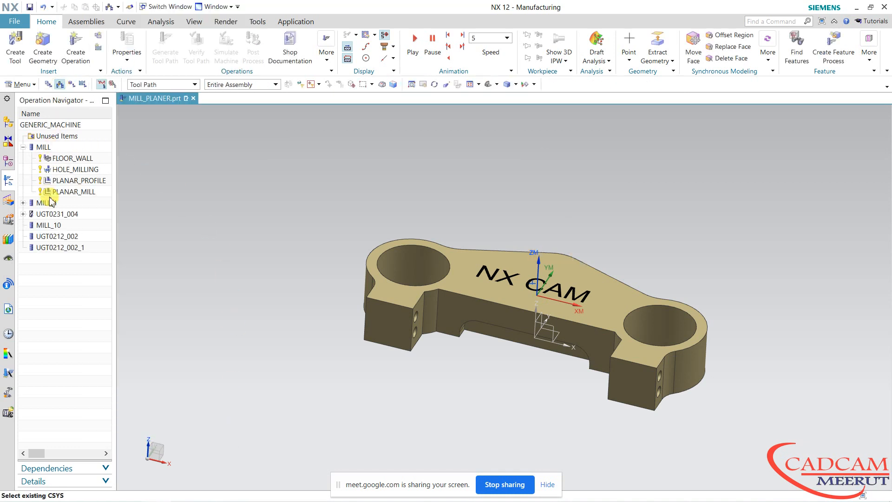
{"action": "left_click", "coordinate": [58, 250]}
{"action": "middle_click_drag", "start_coordinate": [418, 358], "coordinate": [438, 306]}
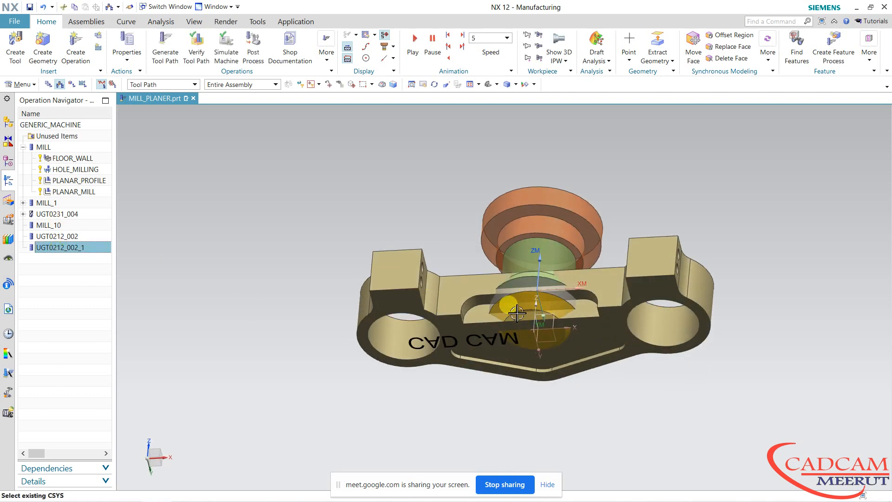
{"action": "middle_click_drag", "start_coordinate": [540, 329], "coordinate": [520, 378]}
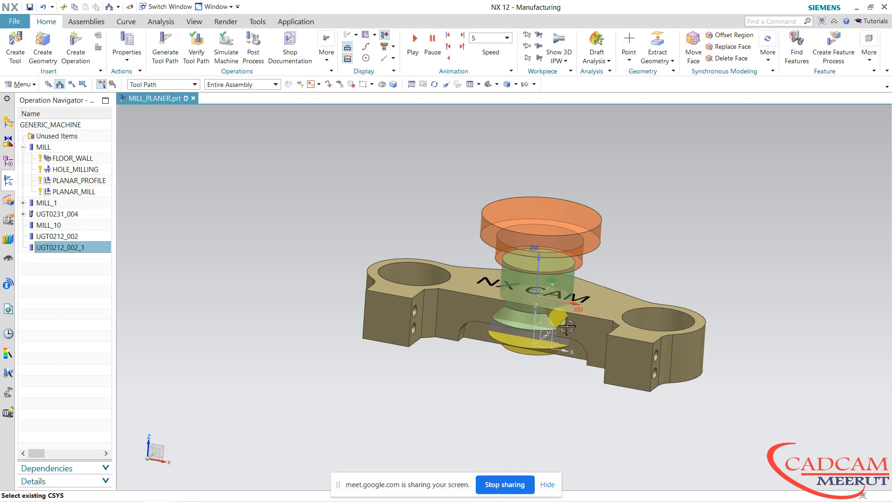
{"action": "middle_click_drag", "start_coordinate": [564, 322], "coordinate": [476, 313]}
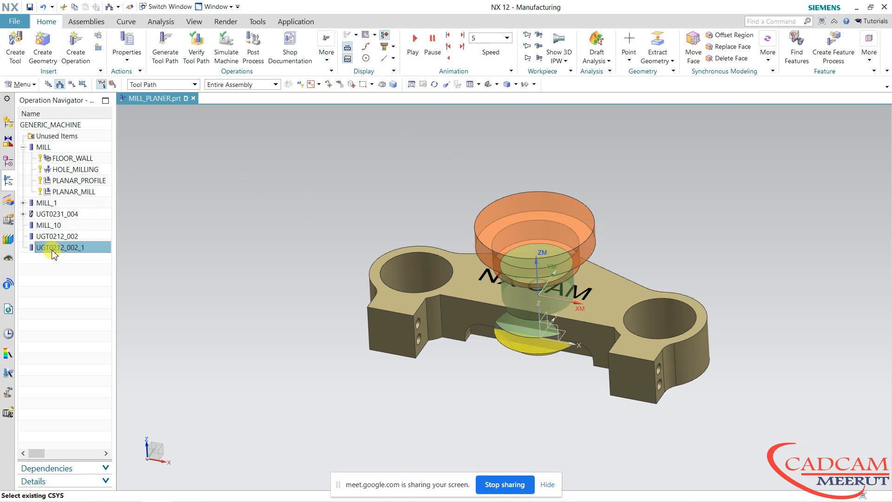
Step: Start a mill_planar operation of subtype Face Milling with Boundaries, using tool UGT0212_002_1 under PROGRAM
{"action": "left_click", "coordinate": [73, 85]}
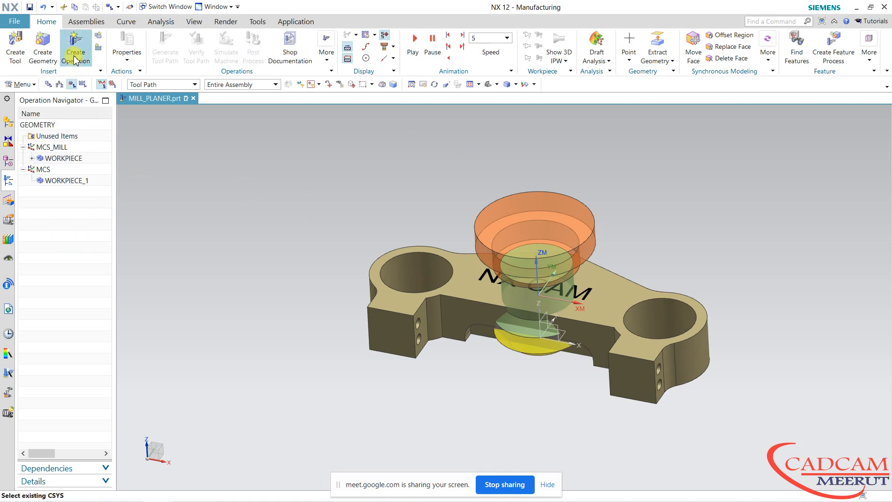
{"action": "left_click", "coordinate": [74, 49]}
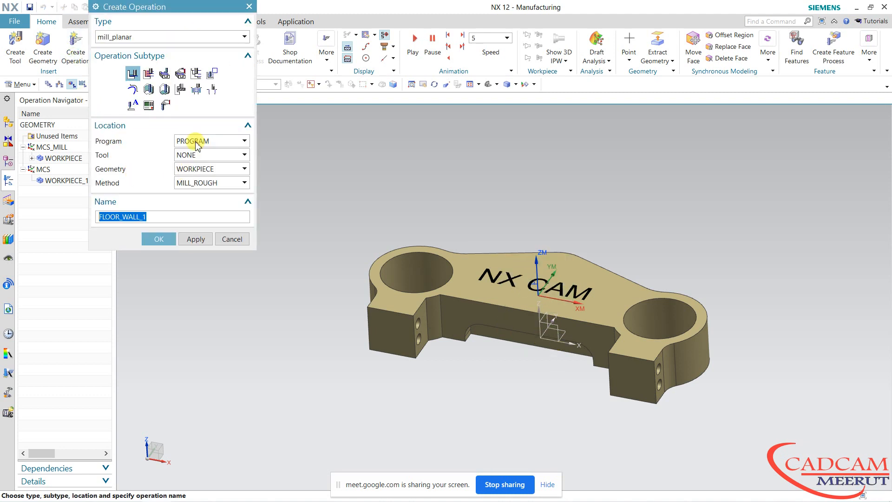
{"action": "left_click", "coordinate": [166, 74]}
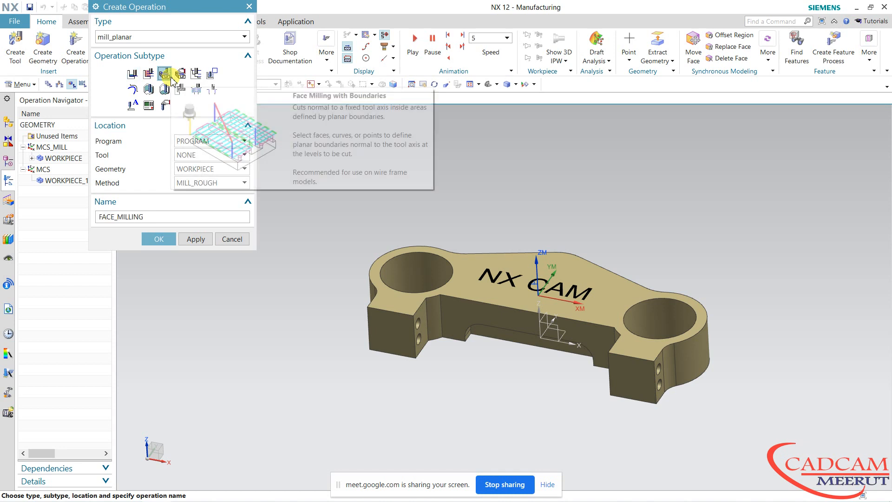
{"action": "left_click", "coordinate": [207, 142]}
{"action": "left_click", "coordinate": [208, 142]}
{"action": "left_click", "coordinate": [207, 156]}
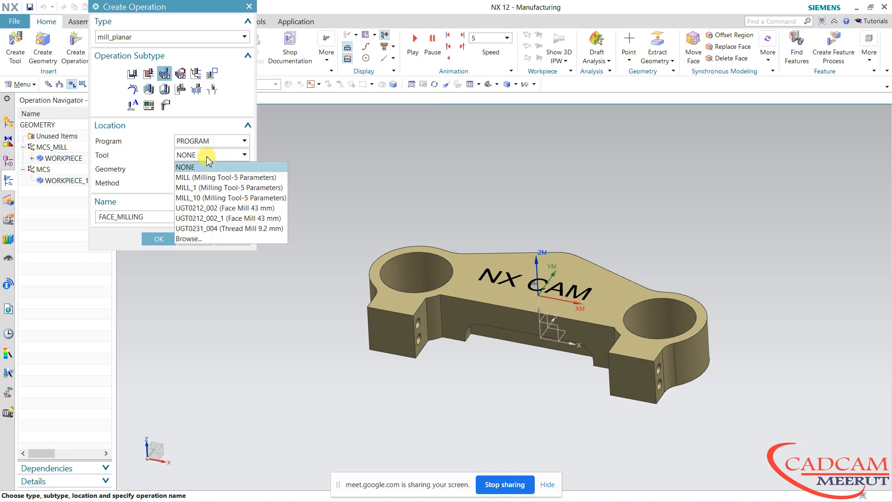
{"action": "left_click", "coordinate": [245, 218]}
Step: Assign geometry WORKPIECE_1 and method MILL_FINISH to the operation, and create it as FACE_MILLING
{"action": "left_click", "coordinate": [207, 170]}
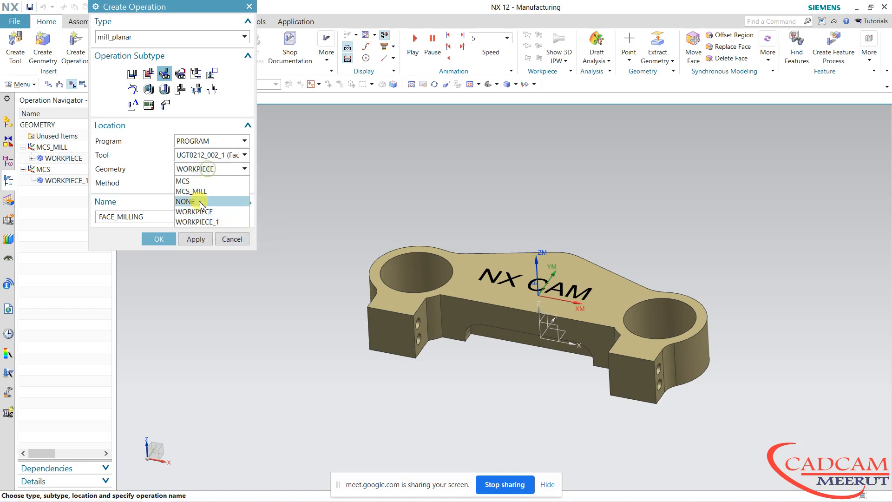
{"action": "left_click", "coordinate": [203, 223]}
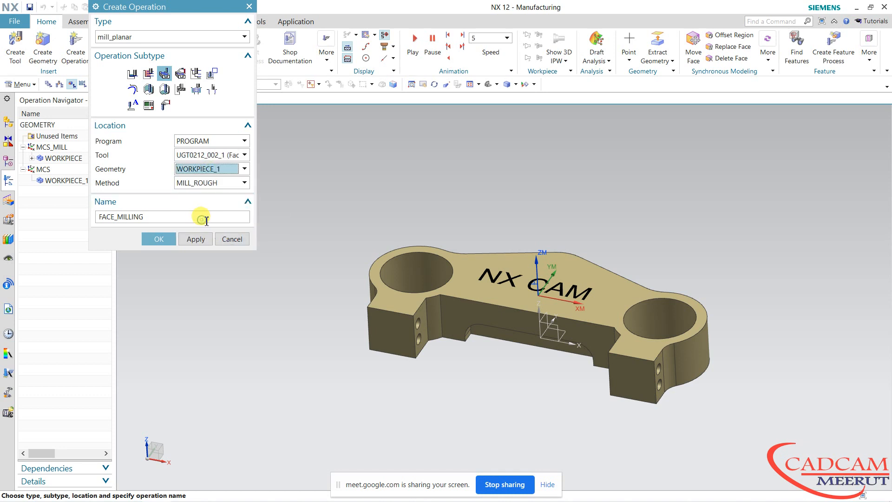
{"action": "left_click", "coordinate": [226, 185]}
{"action": "left_click", "coordinate": [223, 202]}
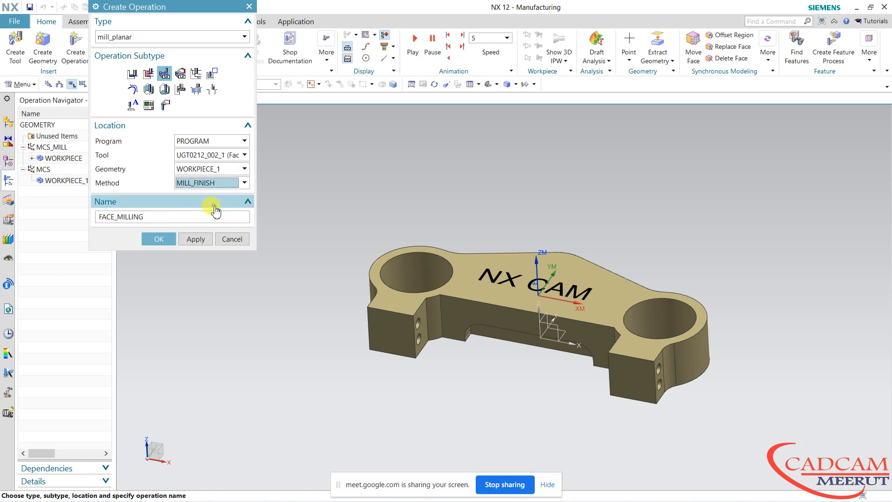
{"action": "left_click", "coordinate": [161, 238]}
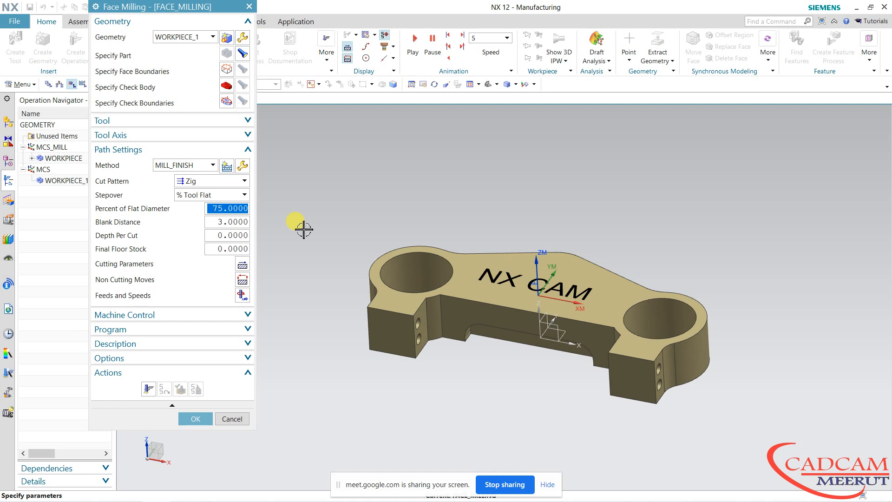
Step: Specify the bracket's upper face as the face boundary and generate the tool path with the Zig cut pattern
{"action": "left_click", "coordinate": [228, 71]}
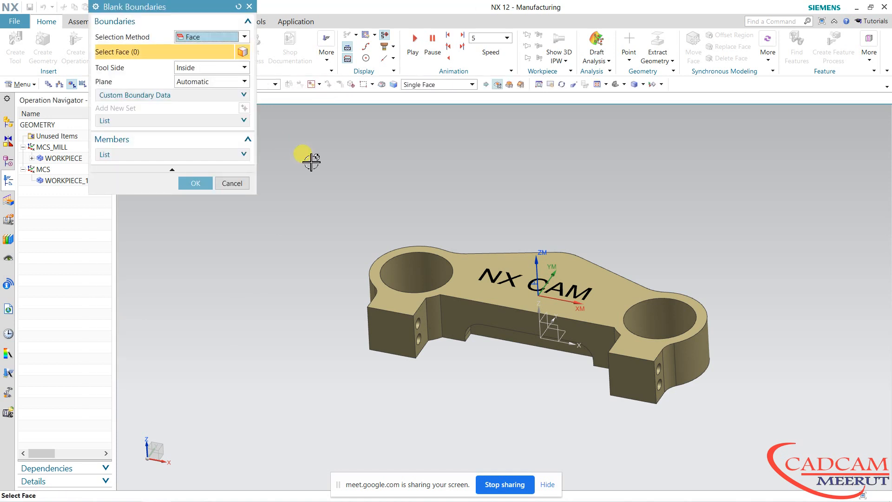
{"action": "left_click", "coordinate": [468, 289]}
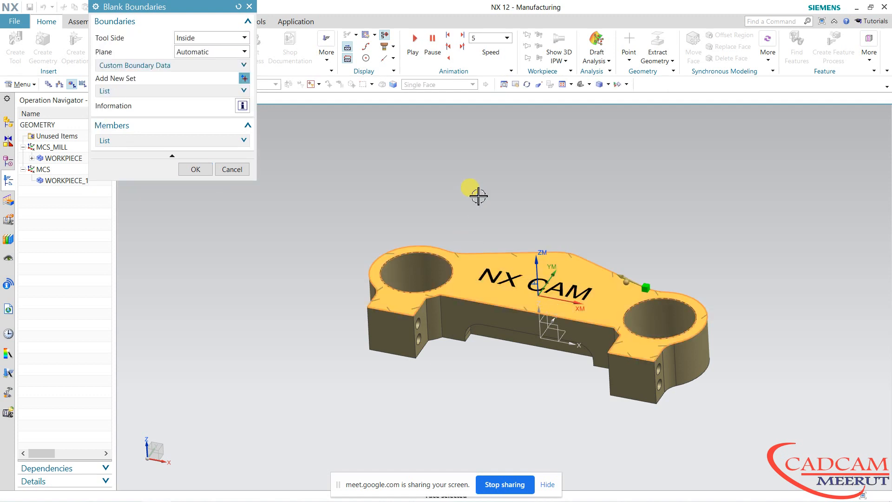
{"action": "left_click", "coordinate": [205, 170]}
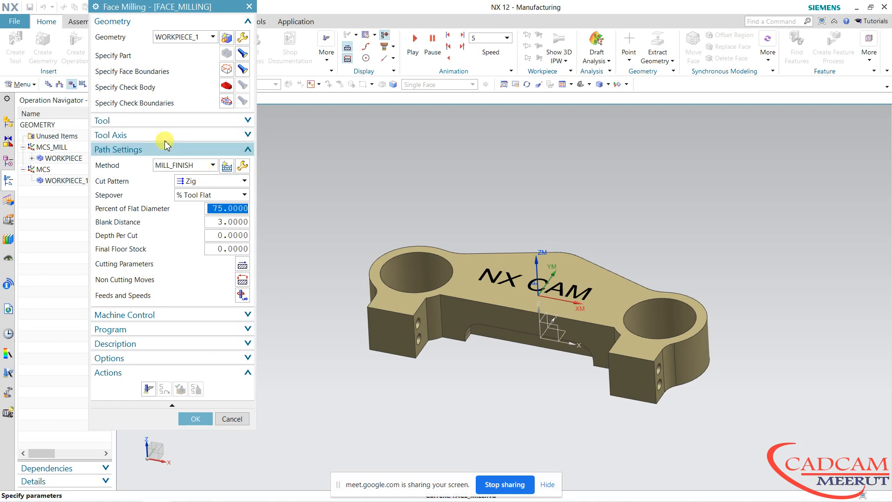
{"action": "left_click", "coordinate": [148, 390]}
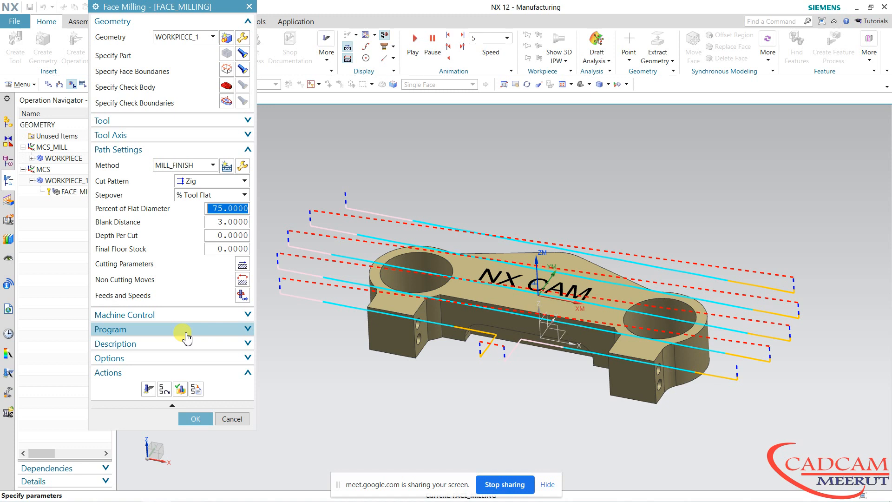
Step: Delete the face-based boundary set from the operation's blank boundaries
{"action": "left_click", "coordinate": [226, 70]}
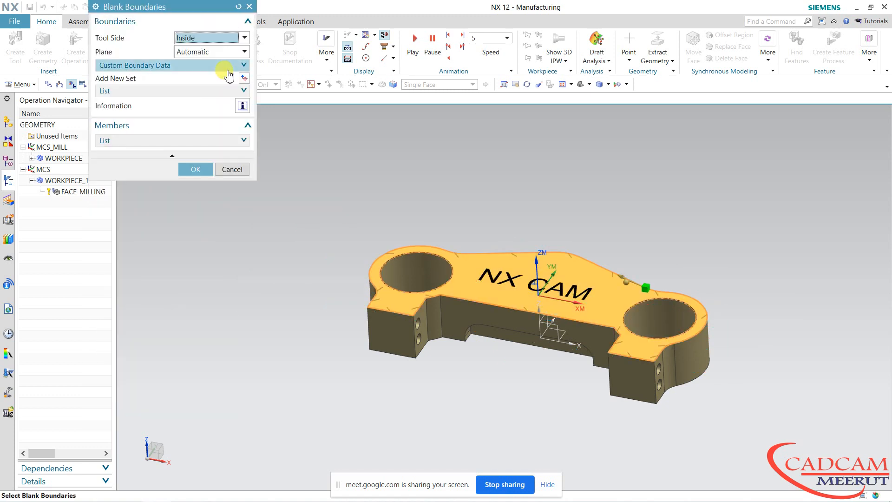
{"action": "left_click", "coordinate": [193, 142]}
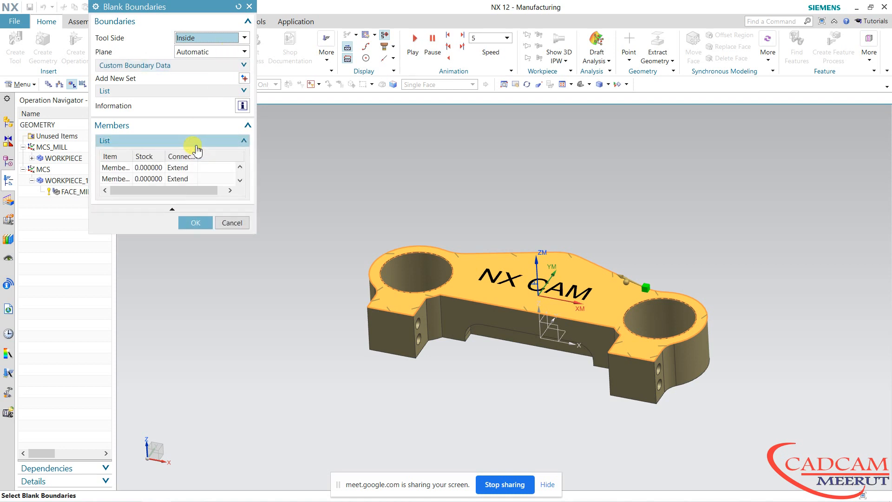
{"action": "left_click", "coordinate": [205, 91]}
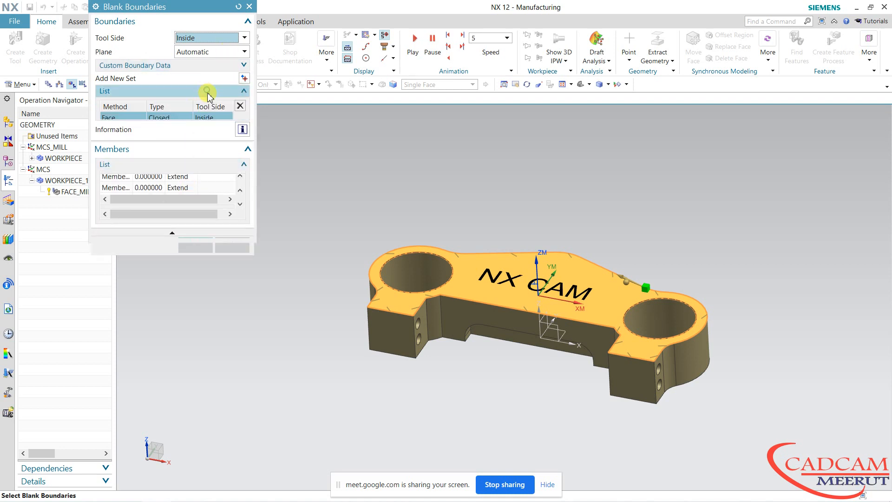
{"action": "left_click", "coordinate": [240, 106]}
Step: Define the new blank boundary by Curves with the Tangent Curves rule and select the upper face's rear outer edge chain
{"action": "left_click", "coordinate": [222, 38]}
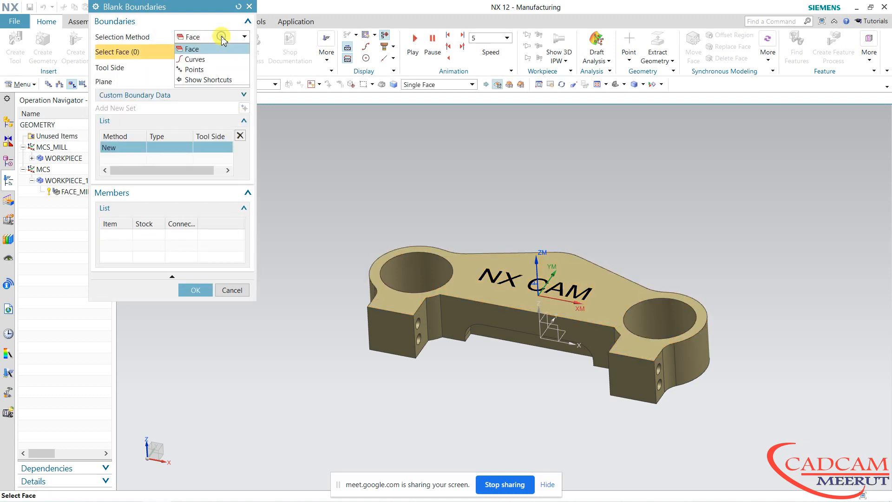
{"action": "left_click", "coordinate": [217, 60]}
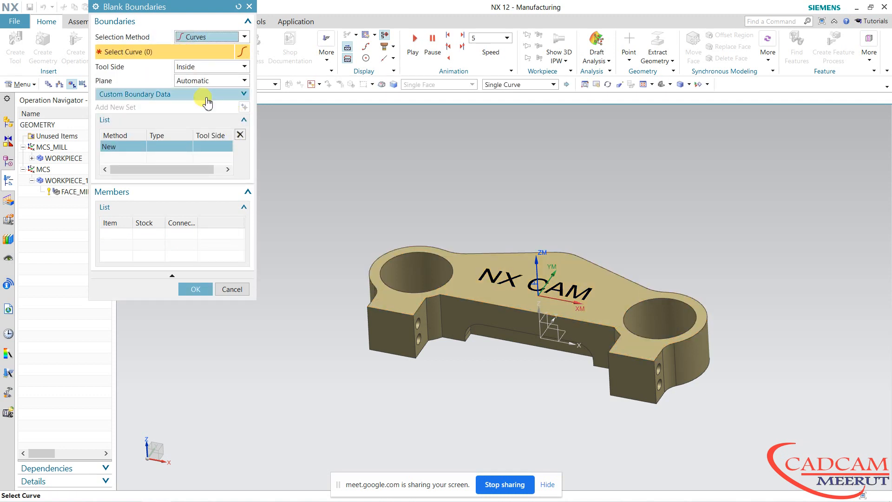
{"action": "left_click", "coordinate": [512, 86]}
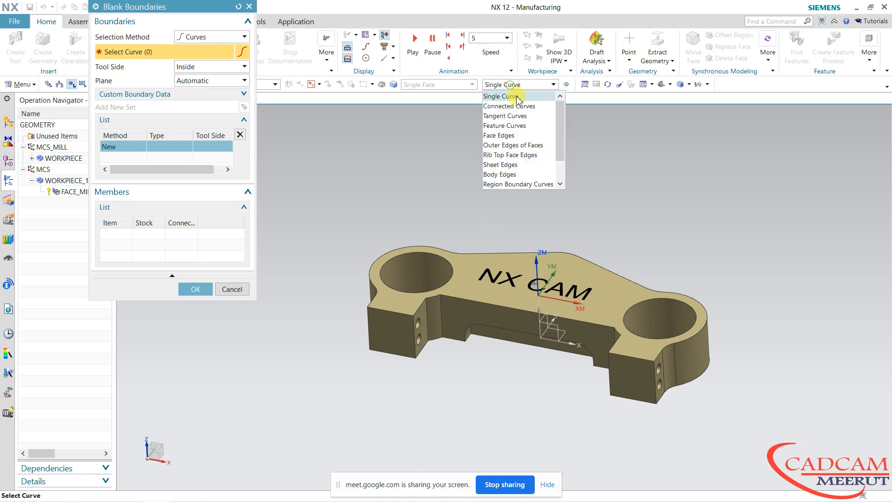
{"action": "left_click", "coordinate": [518, 120]}
{"action": "left_click", "coordinate": [464, 249]}
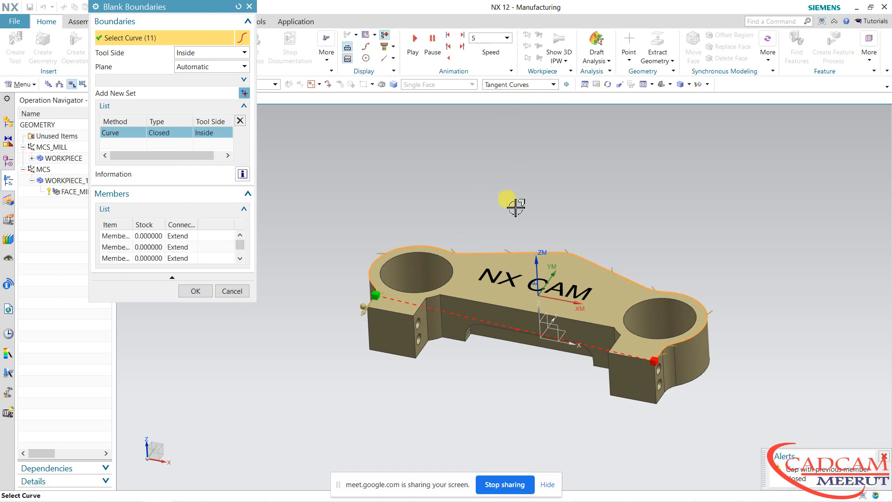
Step: Add the remaining front edges of the bracket's upper face to close the curve boundary, and accept the blank boundaries
{"action": "scroll", "coordinate": [647, 374], "scroll_direction": "up", "scroll_amount": 4}
{"action": "left_click", "coordinate": [635, 340]}
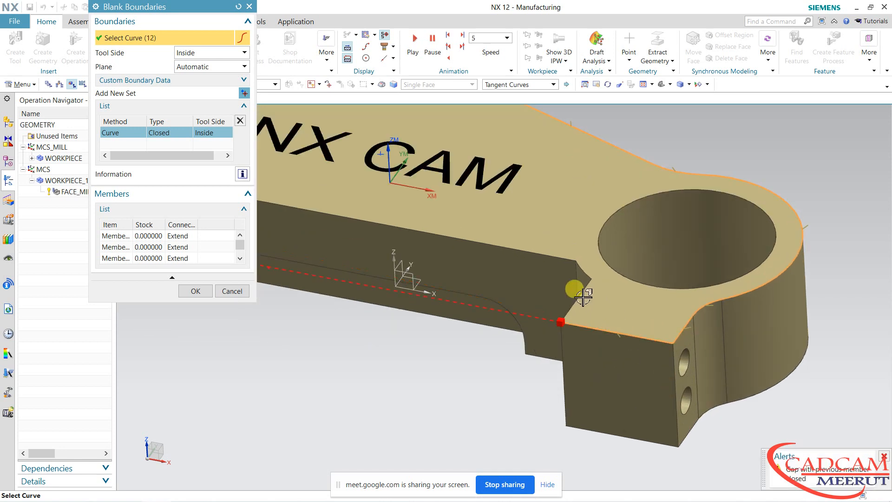
{"action": "left_click", "coordinate": [582, 296]}
{"action": "left_click", "coordinate": [542, 242]}
{"action": "scroll", "coordinate": [629, 289], "scroll_direction": "down", "scroll_amount": 5}
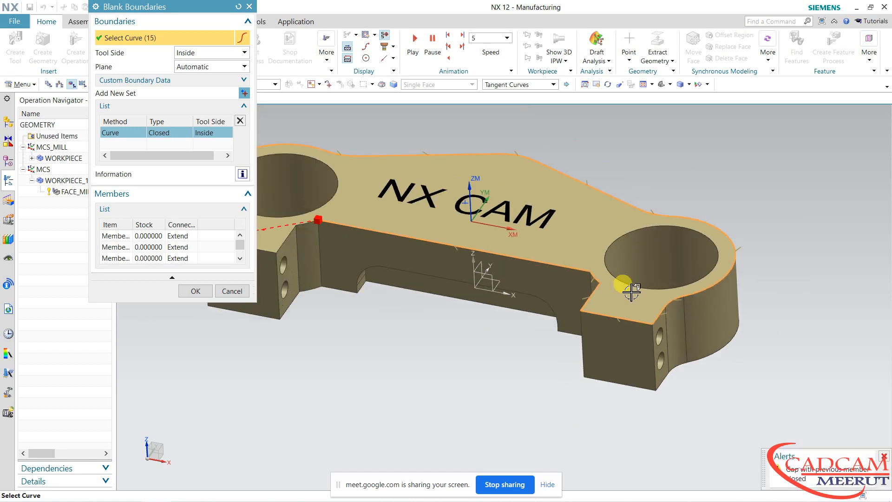
{"action": "left_click", "coordinate": [431, 218]}
{"action": "scroll", "coordinate": [431, 217], "scroll_direction": "up", "scroll_amount": 3}
{"action": "left_click", "coordinate": [417, 279]}
{"action": "left_click", "coordinate": [394, 296]}
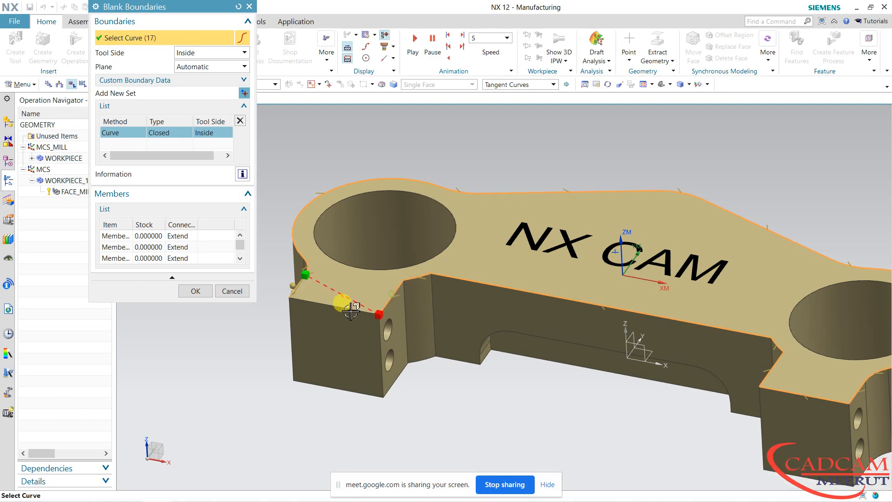
{"action": "left_click", "coordinate": [341, 312]}
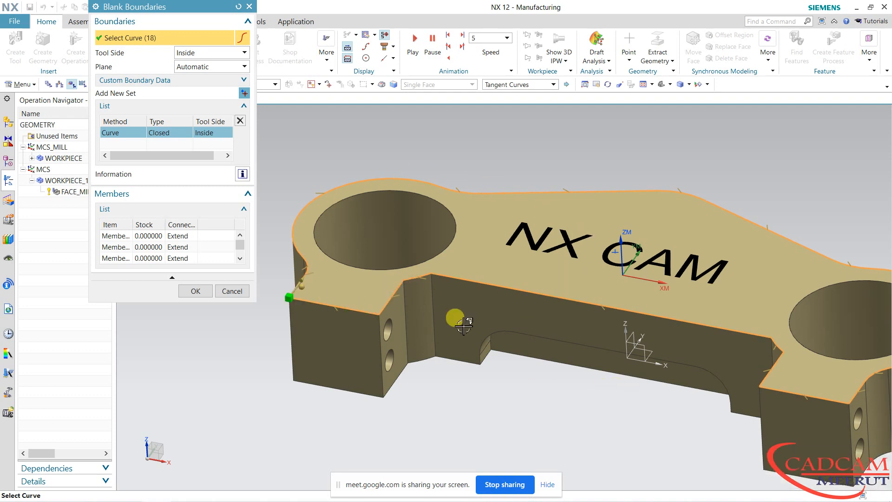
{"action": "left_click", "coordinate": [197, 290]}
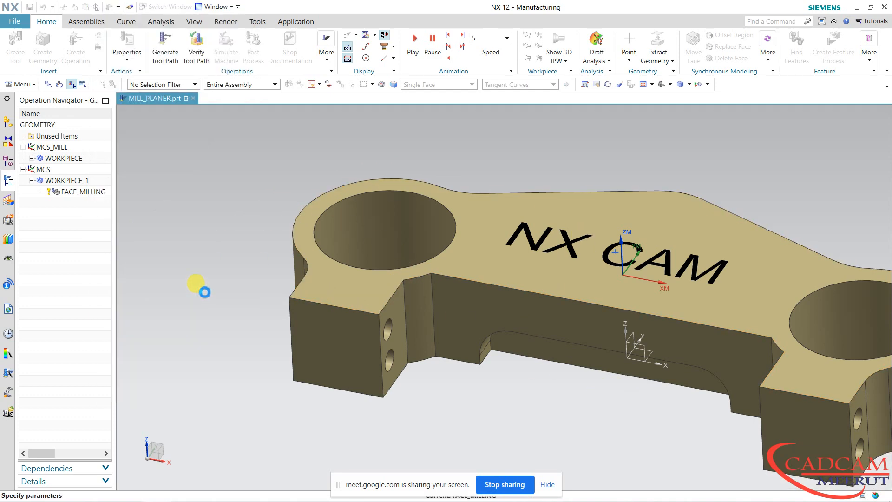
Step: Set the face milling operation's tool axis to +ZM Axis and generate the Zig tool path from the curve boundary
{"action": "left_click", "coordinate": [148, 389]}
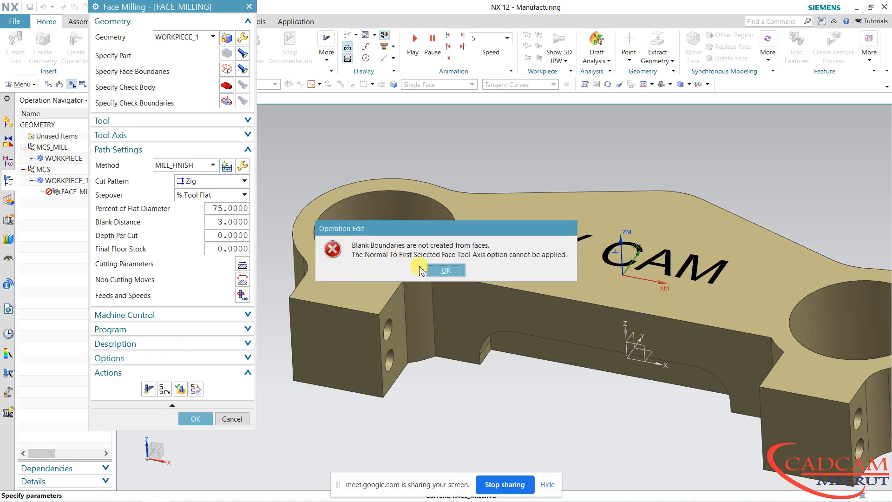
{"action": "left_click", "coordinate": [432, 272]}
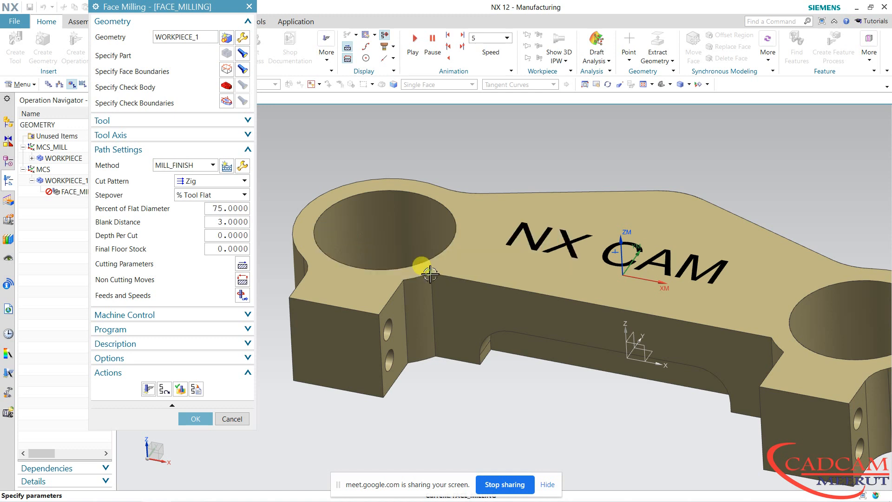
{"action": "left_click", "coordinate": [199, 135]}
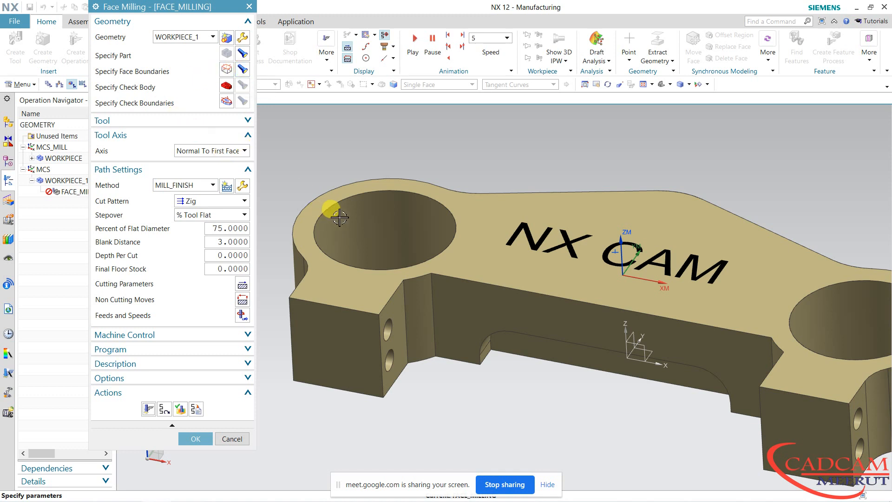
{"action": "scroll", "coordinate": [648, 248], "scroll_direction": "down", "scroll_amount": 2}
{"action": "middle_click_drag", "start_coordinate": [648, 251], "coordinate": [559, 256], "text": "shift"}
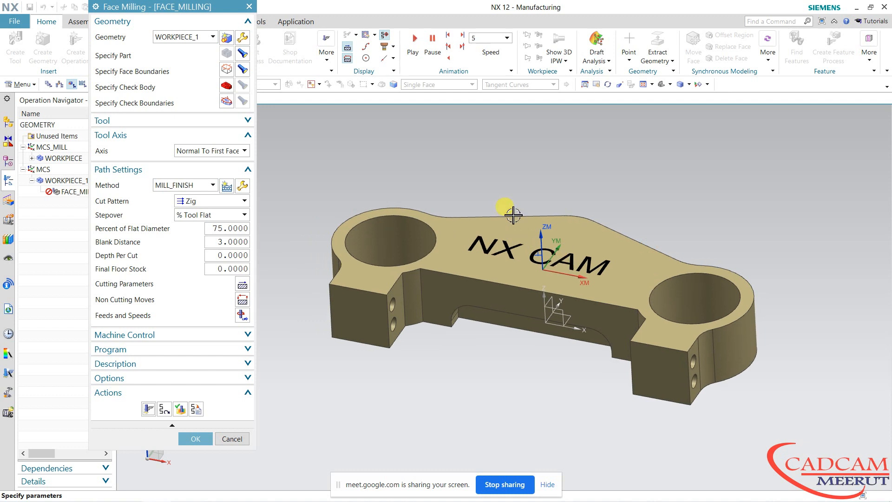
{"action": "left_click", "coordinate": [225, 151]}
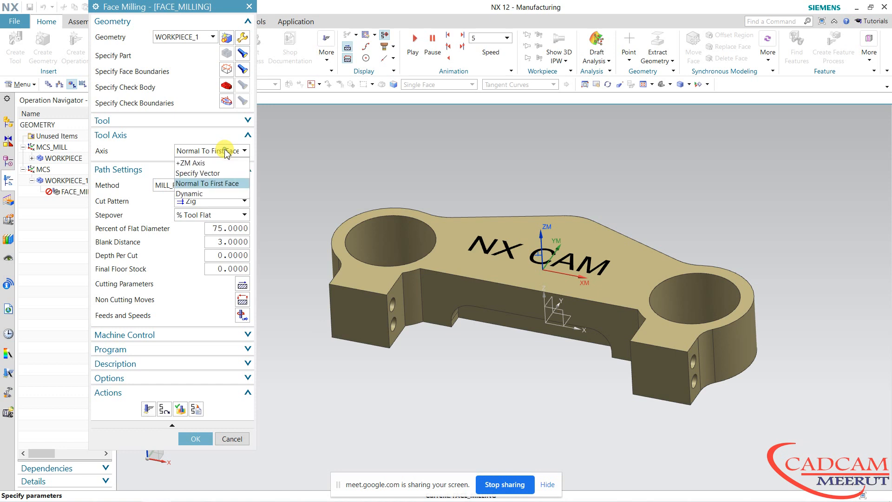
{"action": "left_click", "coordinate": [209, 164]}
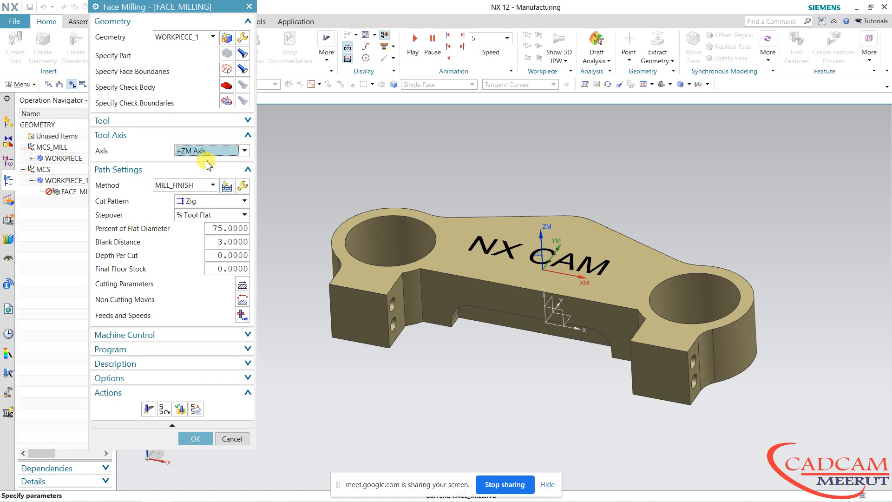
{"action": "left_click", "coordinate": [148, 409]}
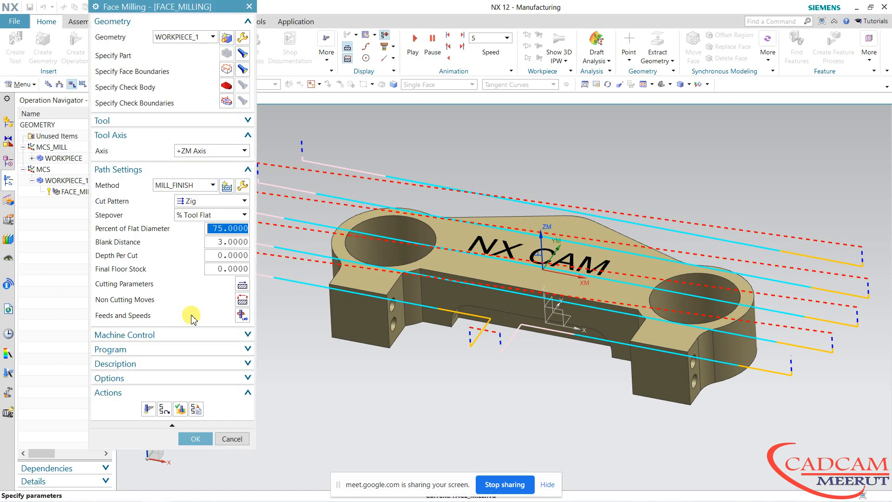
{"action": "left_click", "coordinate": [208, 202]}
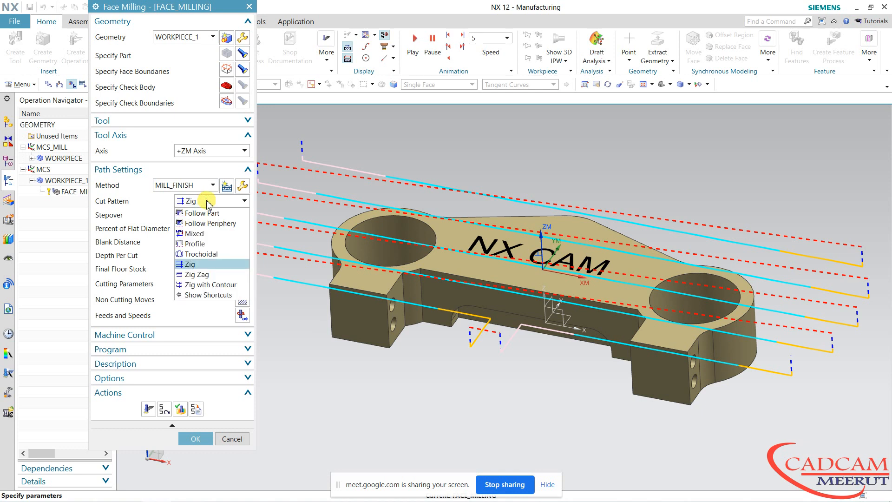
{"action": "left_click", "coordinate": [208, 274]}
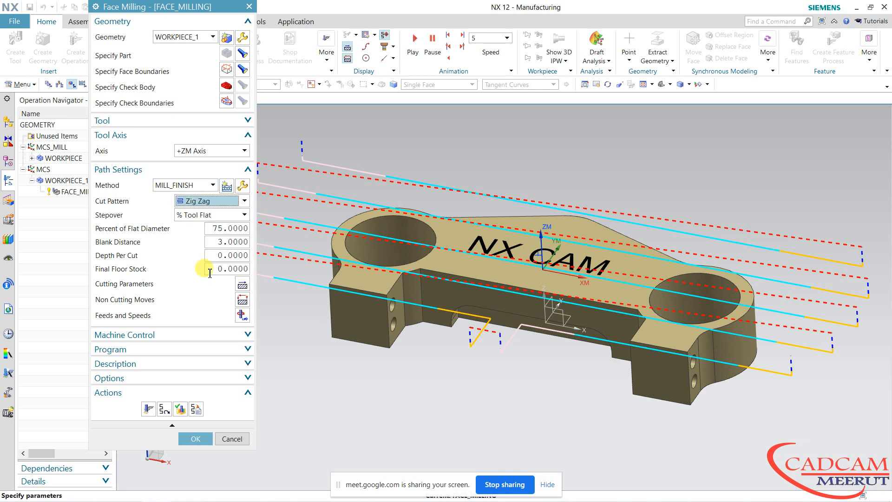
{"action": "left_click", "coordinate": [217, 202]}
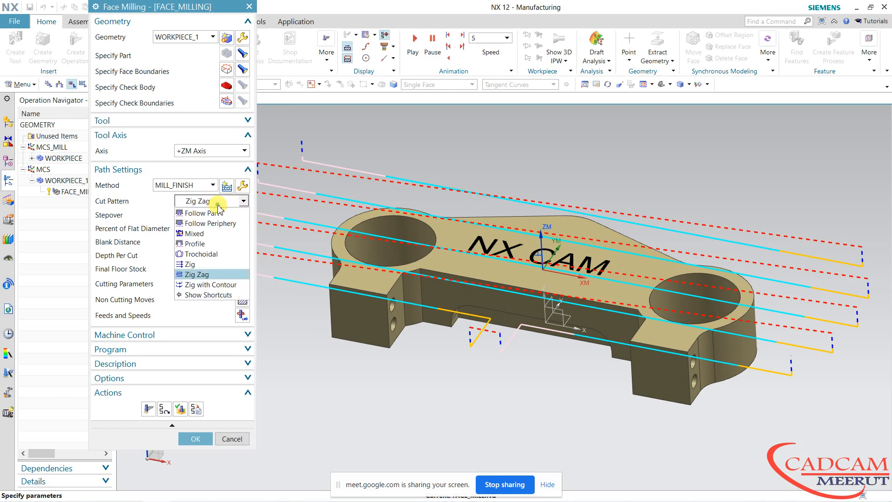
{"action": "left_click", "coordinate": [198, 265]}
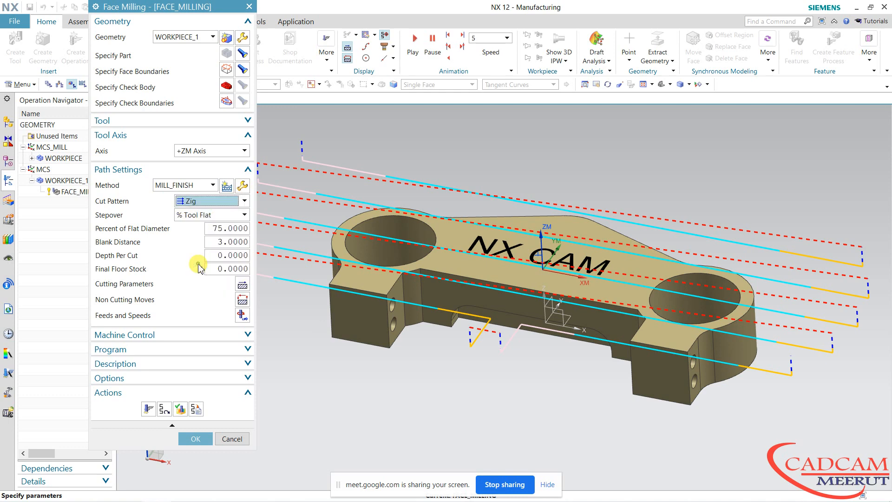
Step: Verify the Zig tool path by replaying it at animation speed 5, raising the speed to 7 during playback
{"action": "left_click", "coordinate": [180, 410]}
{"action": "left_click", "coordinate": [110, 142]}
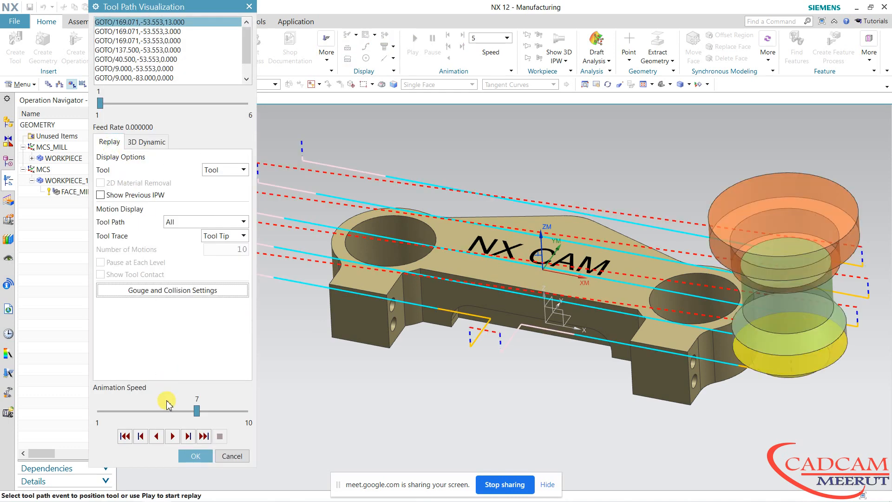
{"action": "left_click", "coordinate": [177, 412]}
{"action": "left_click", "coordinate": [172, 436]}
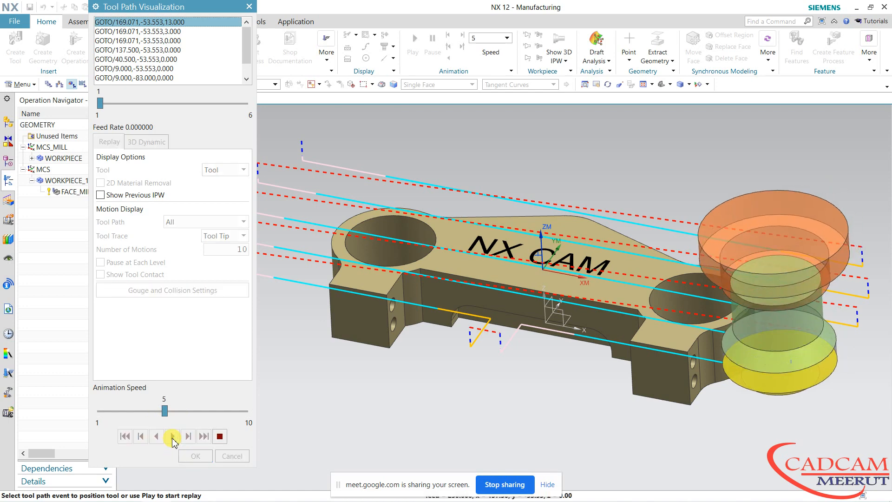
{"action": "left_click", "coordinate": [206, 413]}
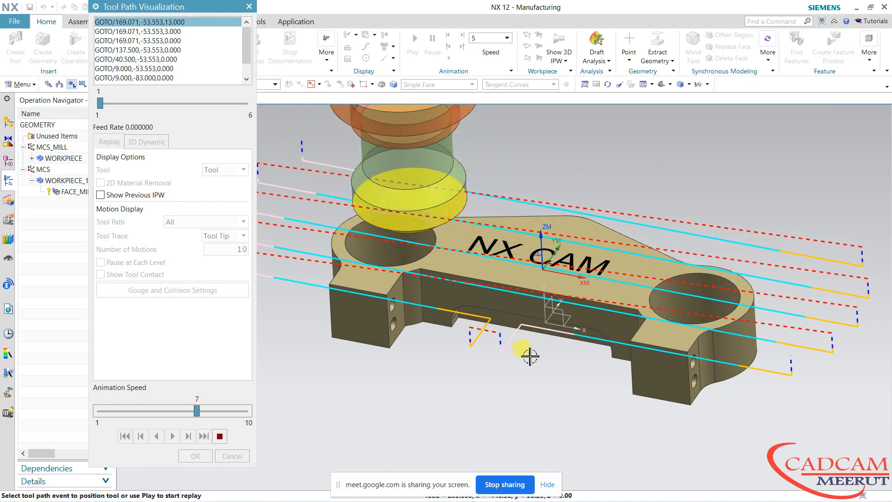
Step: Replay the Zig tool path from its start in a front view at animation speed 6, and close the visualization
{"action": "middle_click_drag", "start_coordinate": [535, 342], "coordinate": [484, 388]}
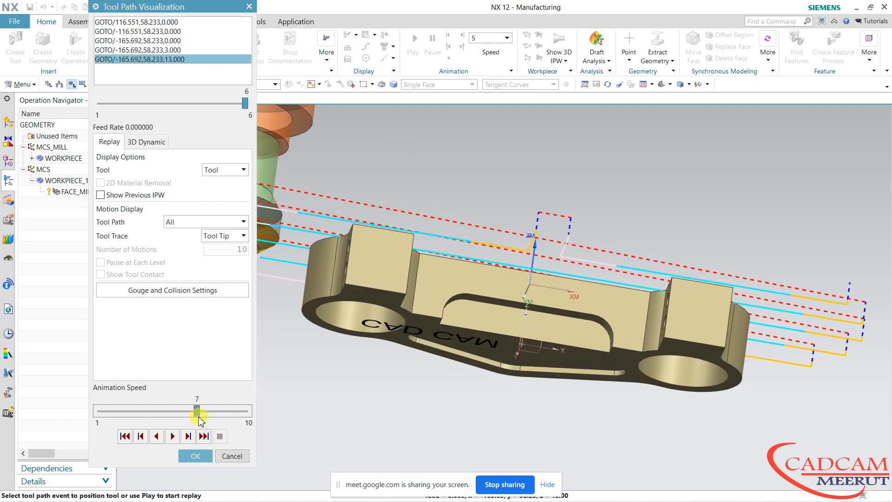
{"action": "middle_click_drag", "start_coordinate": [325, 371], "coordinate": [393, 363]}
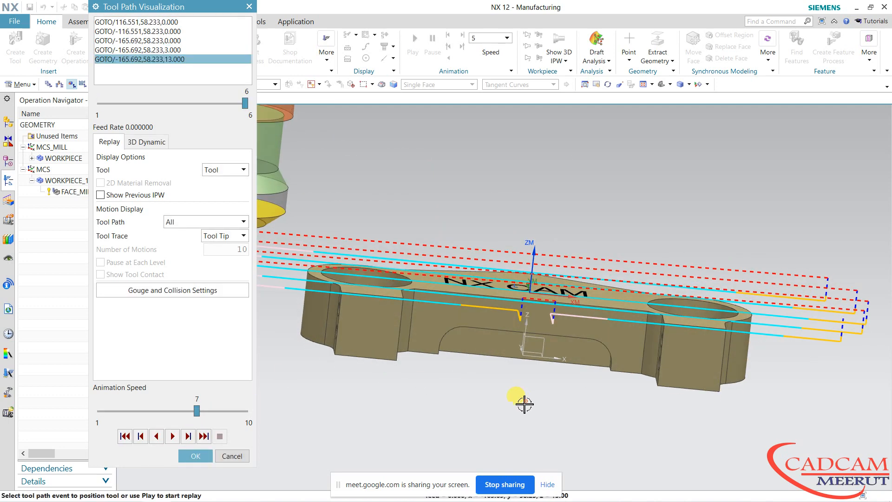
{"action": "key", "text": "F8"}
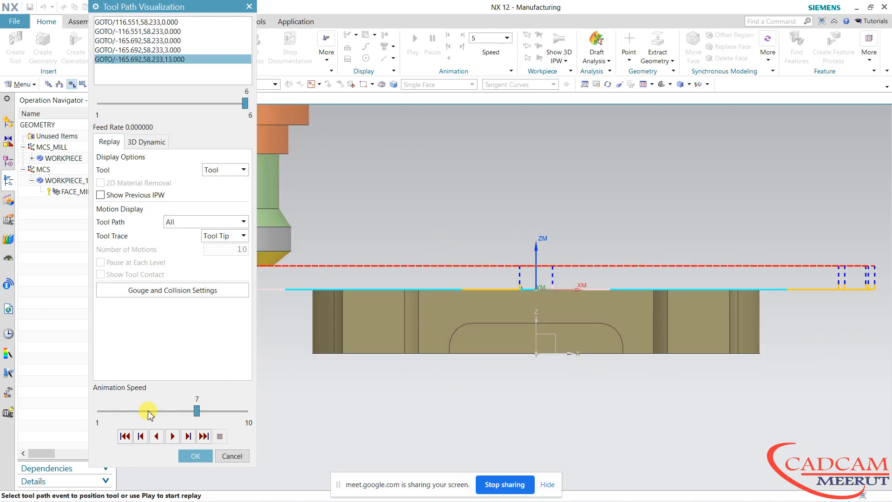
{"action": "left_click", "coordinate": [126, 437]}
{"action": "left_click", "coordinate": [180, 412]}
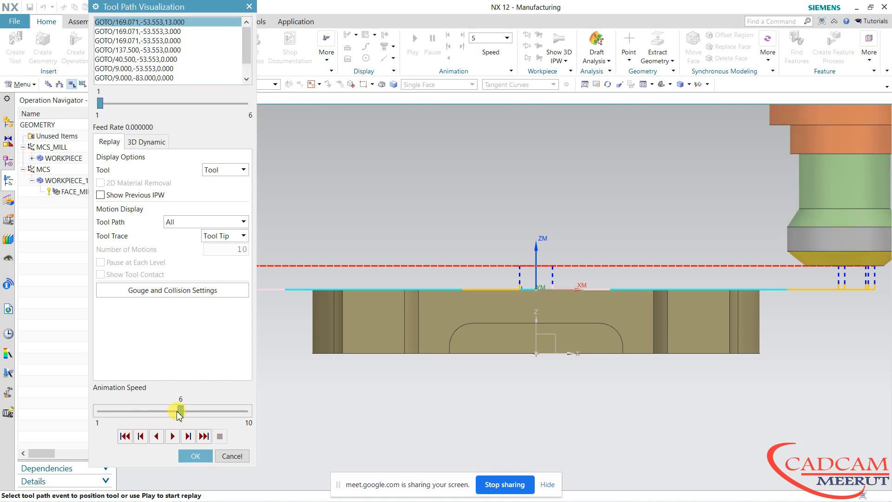
{"action": "left_click", "coordinate": [172, 436]}
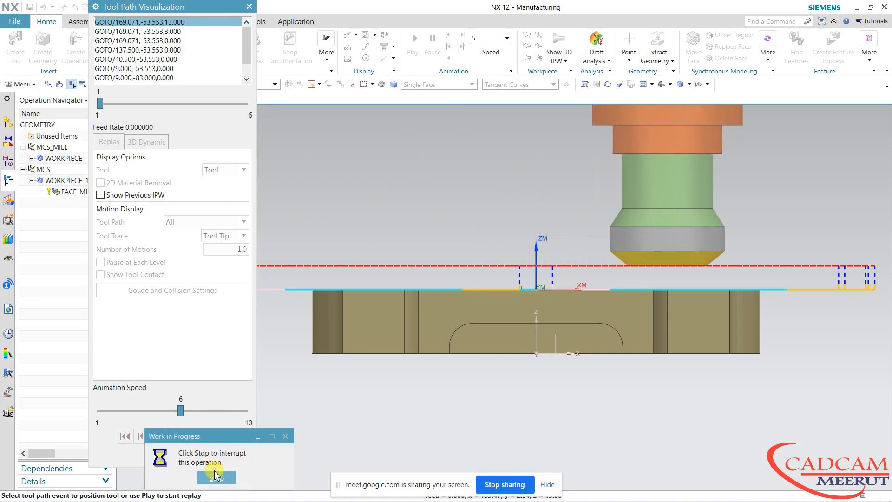
{"action": "left_click", "coordinate": [196, 456]}
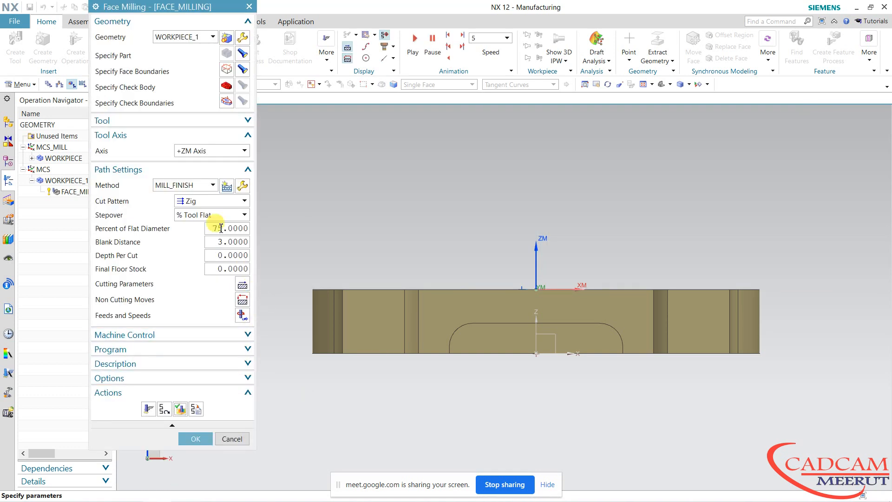
Step: Set the operation's cut pattern to Zig Zag and regenerate the tool path
{"action": "left_click", "coordinate": [211, 201]}
{"action": "left_click", "coordinate": [208, 275]}
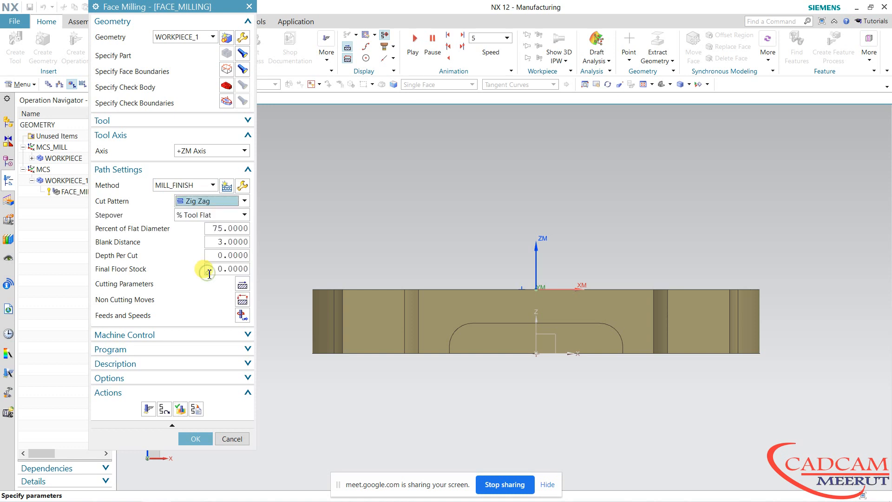
{"action": "left_click", "coordinate": [148, 409]}
{"action": "middle_click", "coordinate": [377, 312]}
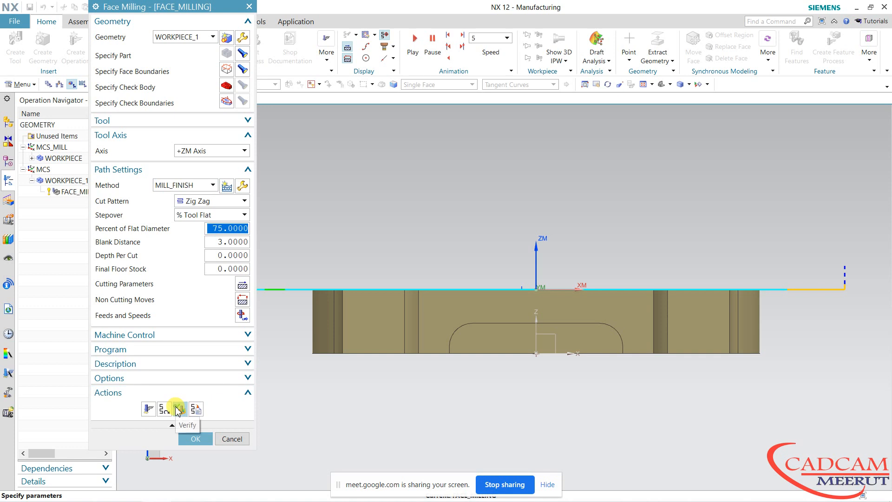
Step: Verify the Zig Zag tool path by replaying the tool motion, and close the visualization
{"action": "left_click", "coordinate": [179, 408]}
{"action": "left_click", "coordinate": [172, 437]}
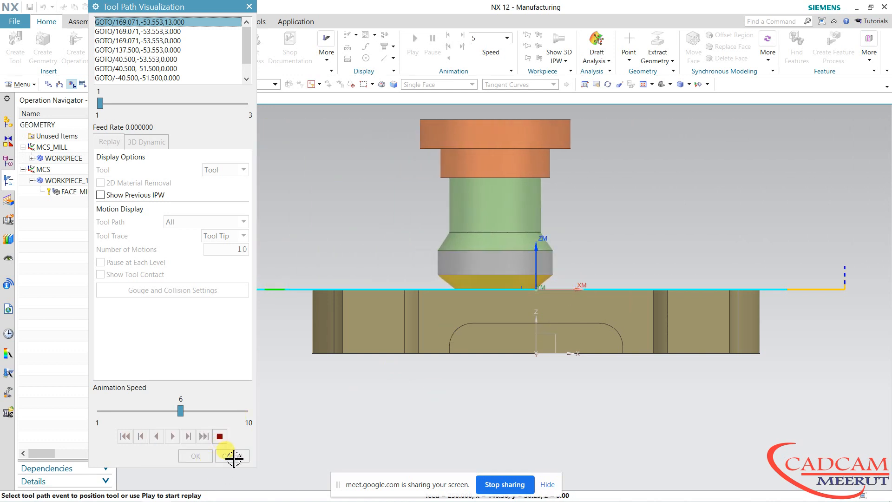
{"action": "middle_click_drag", "start_coordinate": [648, 309], "coordinate": [558, 310]}
{"action": "left_click", "coordinate": [196, 456]}
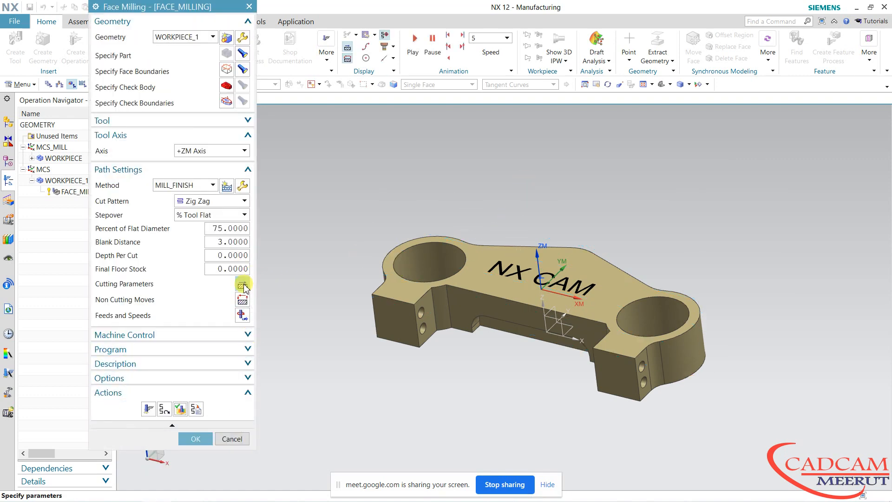
Step: Set Simplify Shapes to Minimum Box in the operation's cutting parameters and regenerate the tool path
{"action": "left_click", "coordinate": [242, 285]}
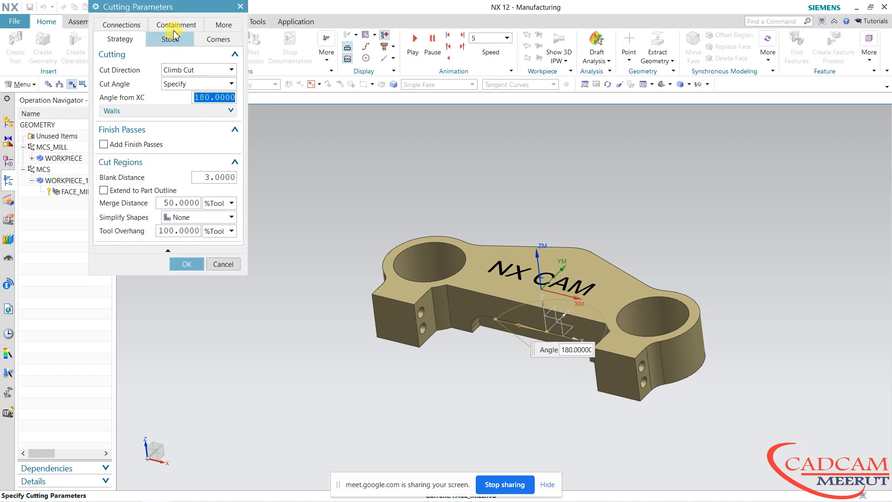
{"action": "left_click", "coordinate": [173, 25]}
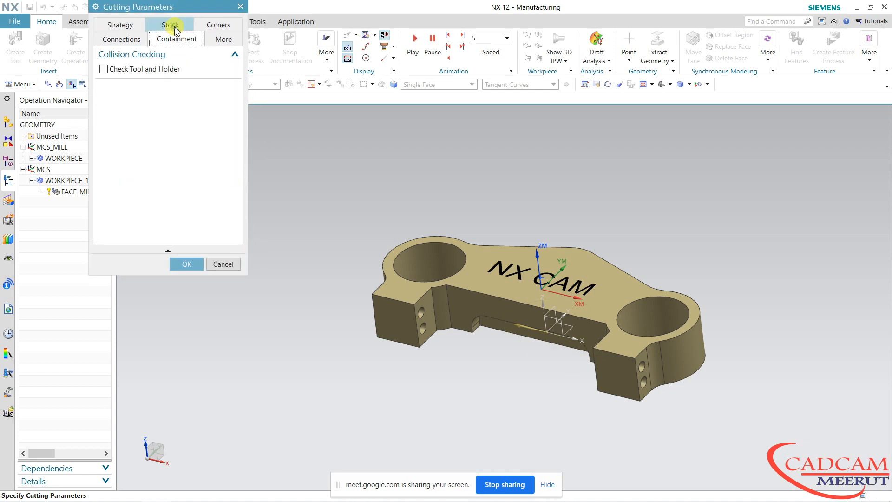
{"action": "left_click", "coordinate": [139, 40]}
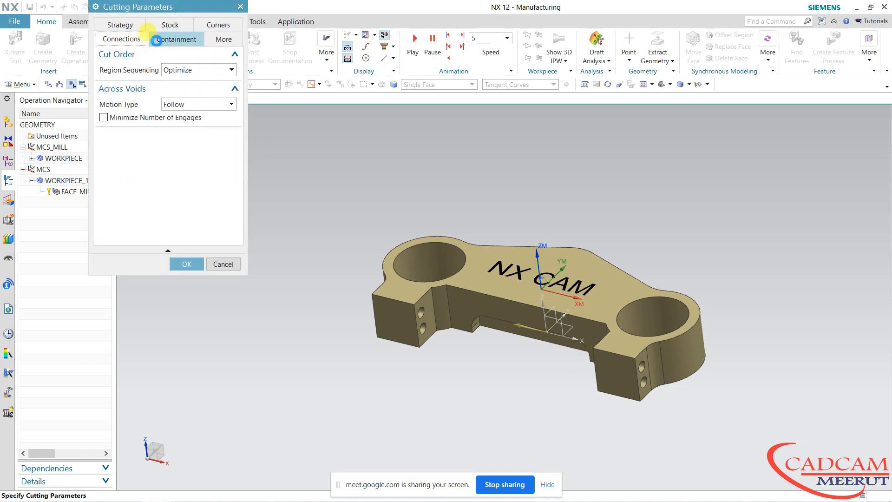
{"action": "left_click", "coordinate": [175, 39]}
{"action": "left_click", "coordinate": [120, 25]}
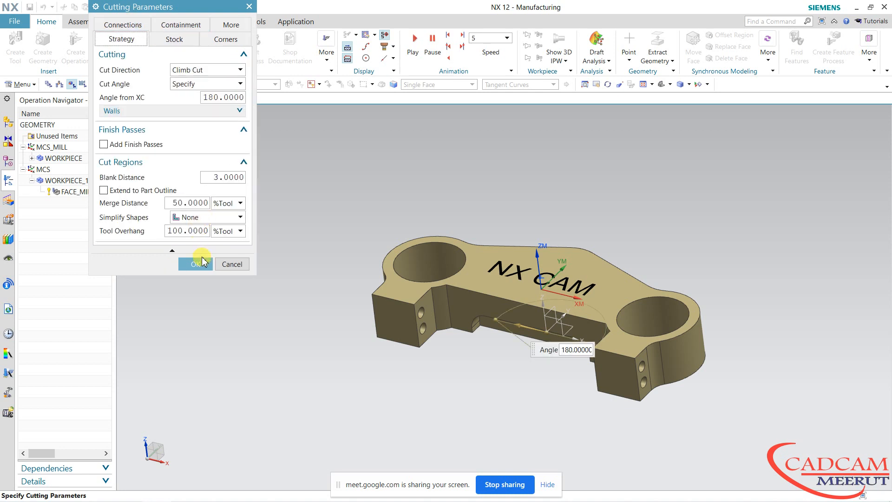
{"action": "left_click", "coordinate": [186, 218]}
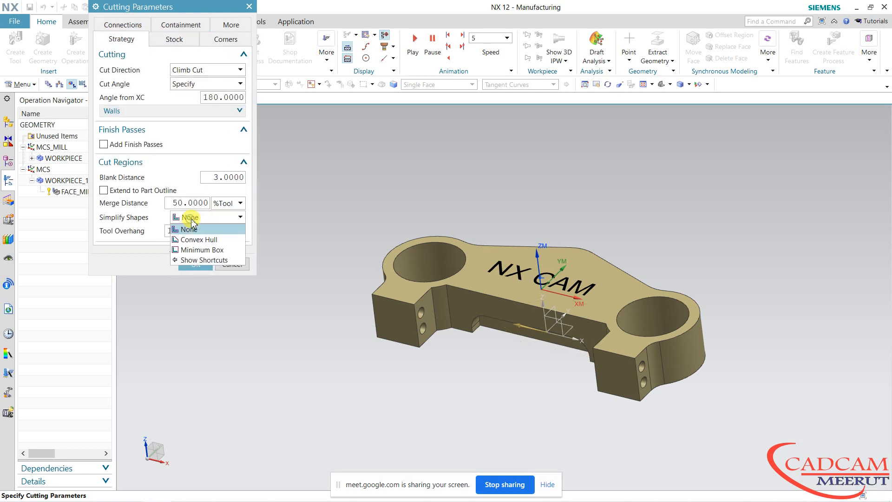
{"action": "left_click", "coordinate": [202, 250]}
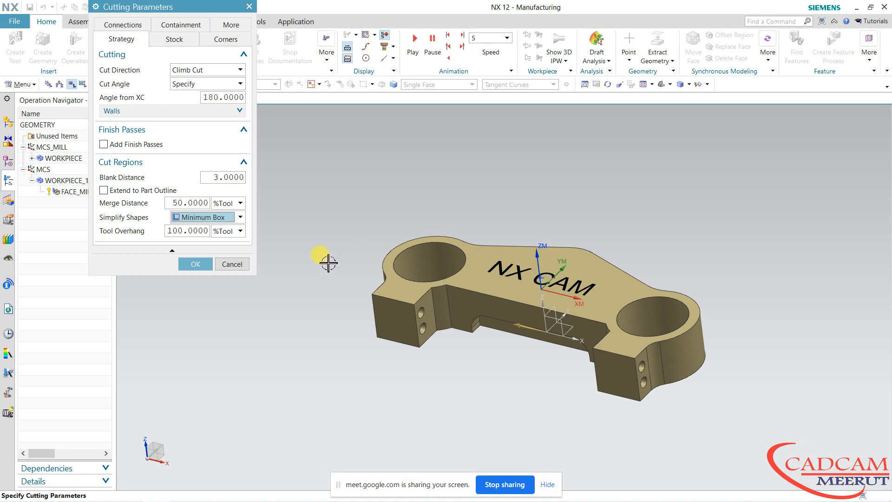
{"action": "left_click", "coordinate": [198, 264]}
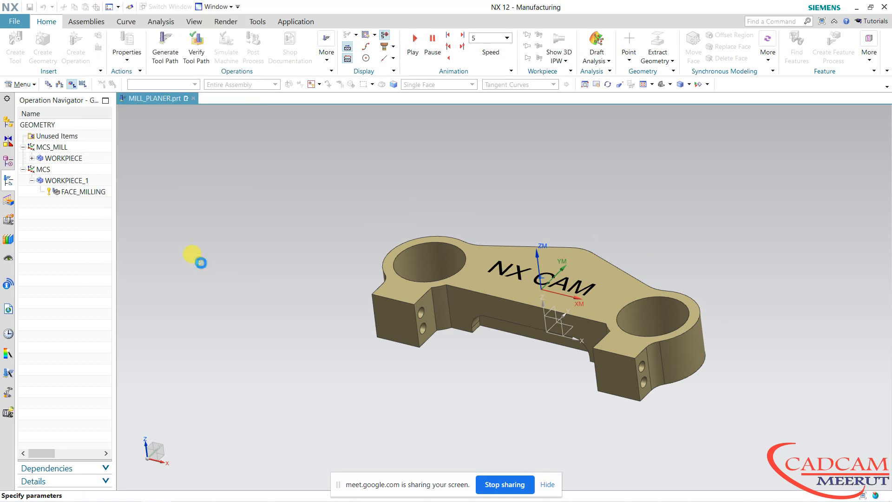
{"action": "left_click", "coordinate": [156, 409]}
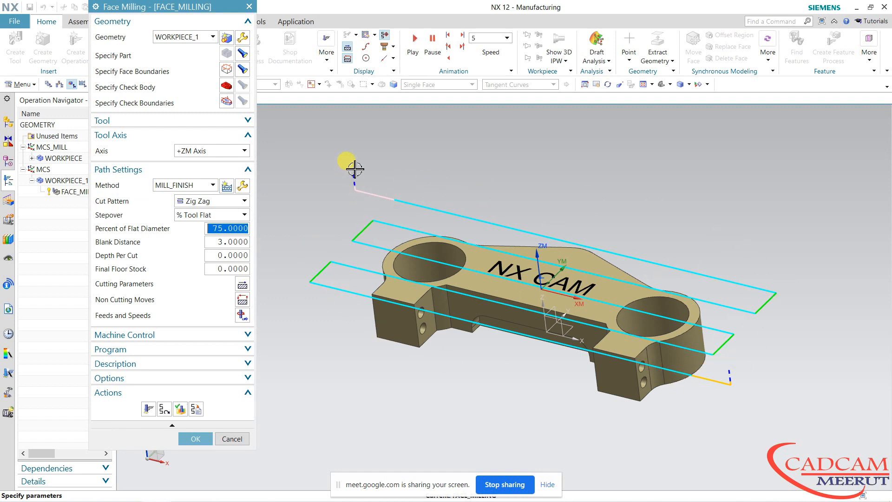
Step: Verify the regenerated Zig Zag tool path with a 3D Dynamic material removal simulation, and close the visualization
{"action": "left_click", "coordinate": [181, 410]}
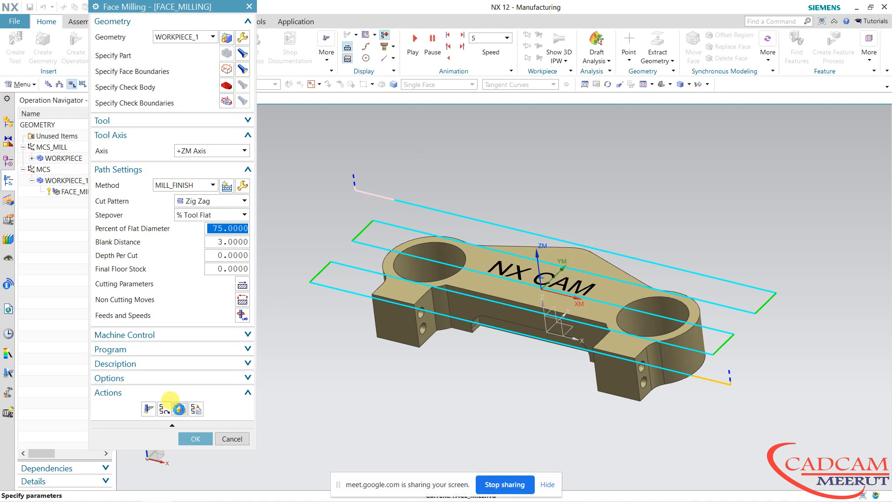
{"action": "left_click", "coordinate": [156, 144]}
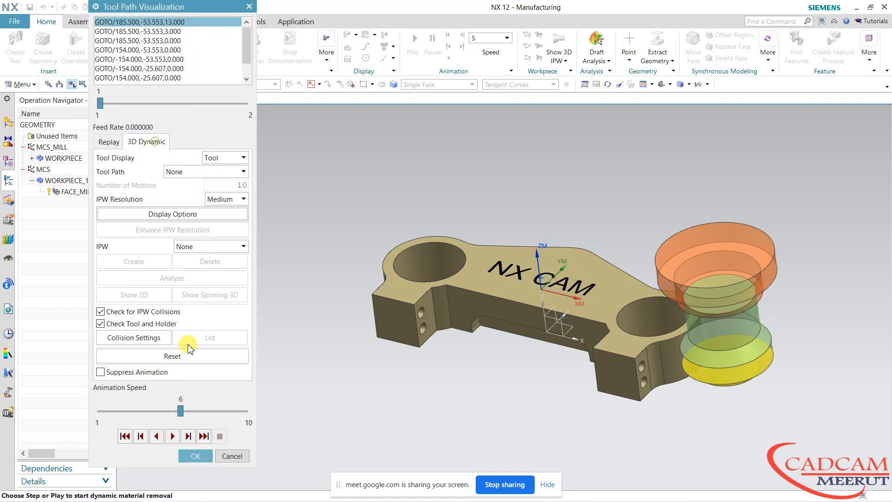
{"action": "left_click", "coordinate": [177, 439]}
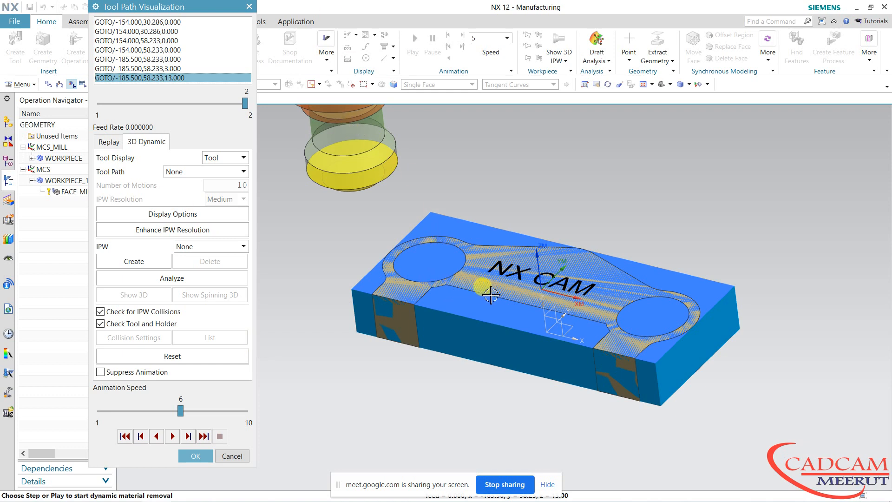
{"action": "left_click", "coordinate": [197, 457]}
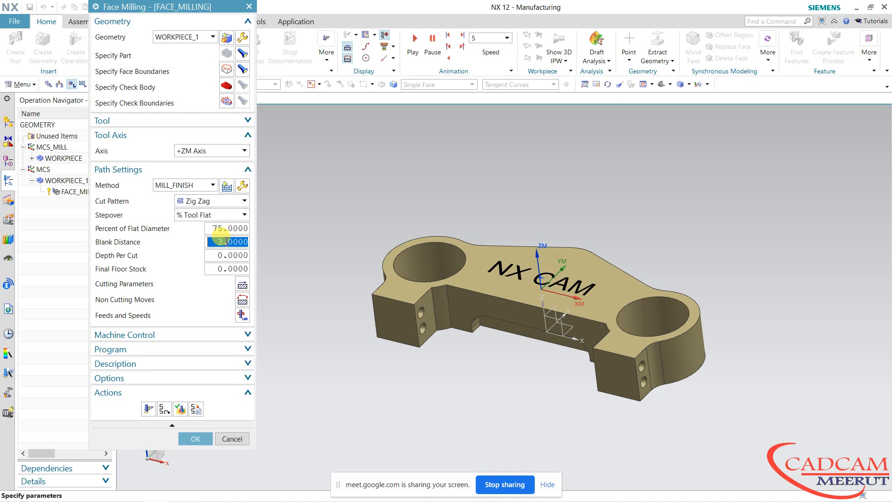
Step: Set the blank distance to 1 and the depth per cut to 0.5, and regenerate the tool path in a front view
{"action": "type", "text": "1"}
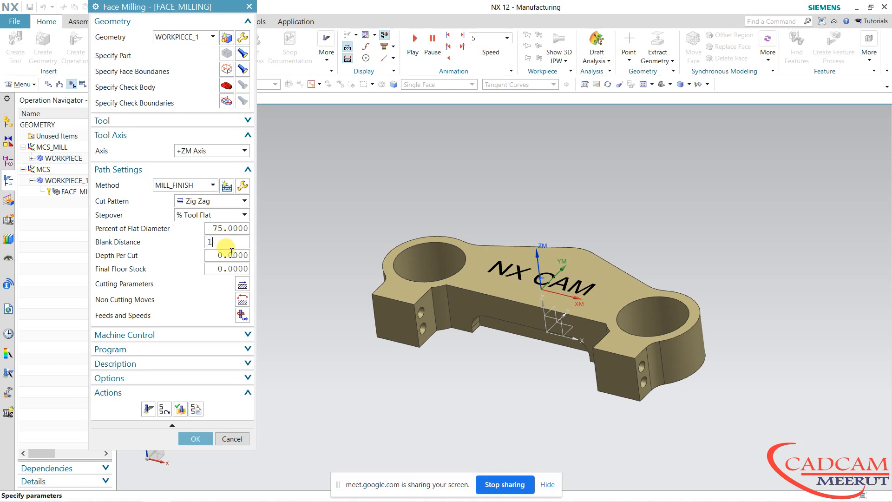
{"action": "left_click", "coordinate": [232, 252]}
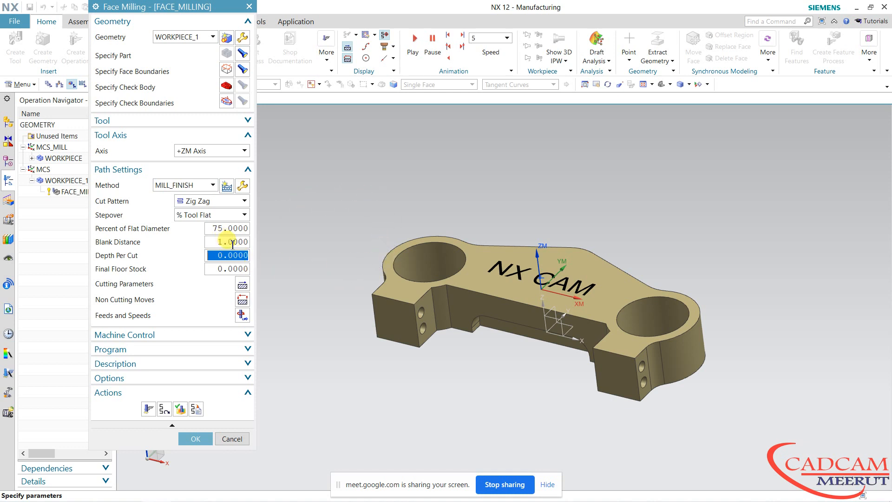
{"action": "type", "text": "."}
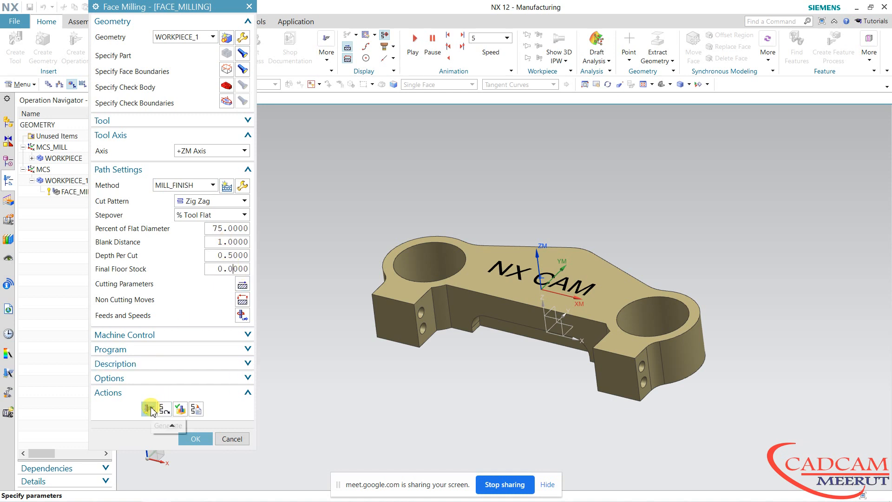
{"action": "key", "text": "ctrl+alt+f"}
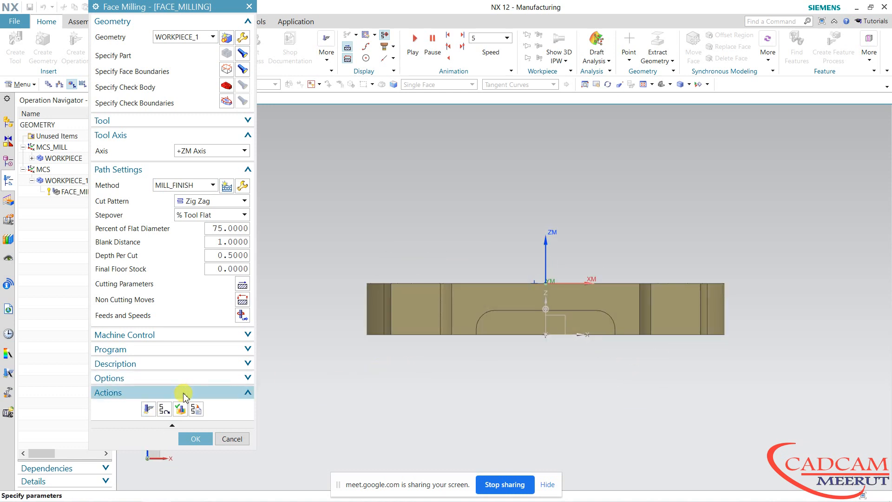
{"action": "left_click", "coordinate": [148, 409]}
{"action": "scroll", "coordinate": [374, 279], "scroll_direction": "up", "scroll_amount": 1}
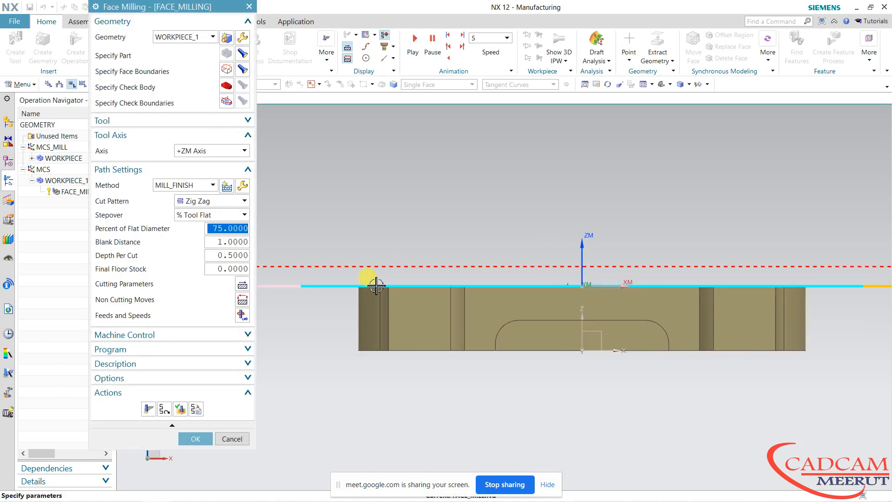
{"action": "scroll", "coordinate": [376, 285], "scroll_direction": "up", "scroll_amount": 4}
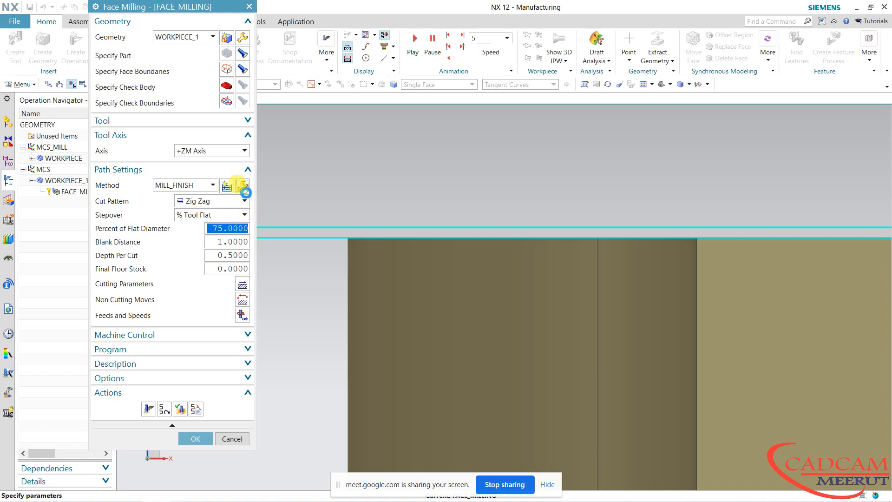
Step: Check the stock and tolerance settings of the MILL_FINISH method, and accept the face milling operation
{"action": "left_click", "coordinate": [244, 186]}
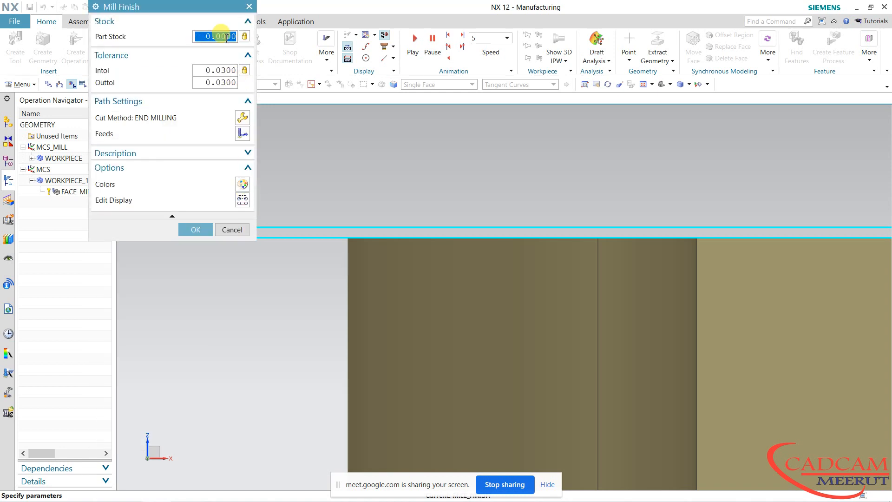
{"action": "left_click", "coordinate": [220, 239]}
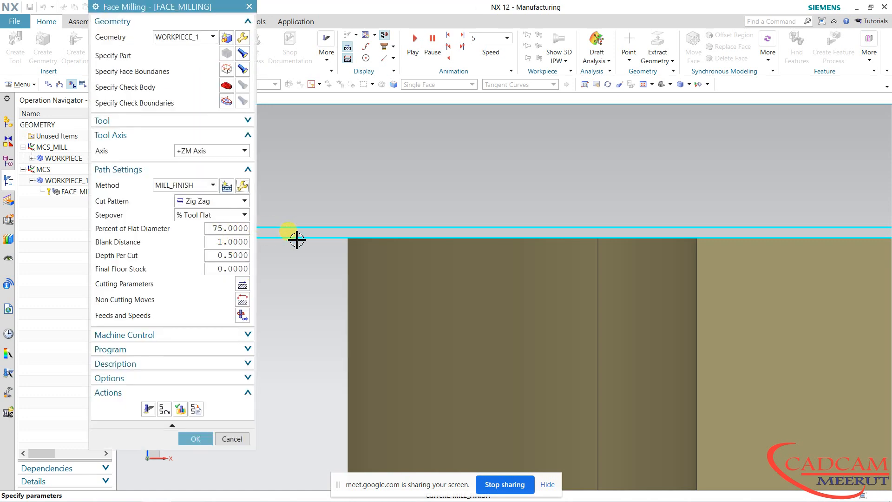
{"action": "left_click", "coordinate": [199, 438]}
{"action": "scroll", "coordinate": [502, 213], "scroll_direction": "down", "scroll_amount": 4}
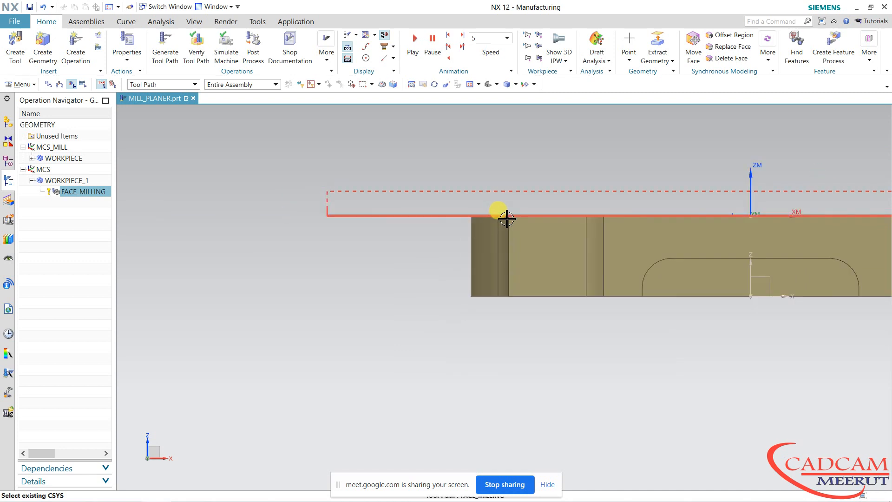
{"action": "middle_click_drag", "start_coordinate": [497, 209], "coordinate": [362, 331]}
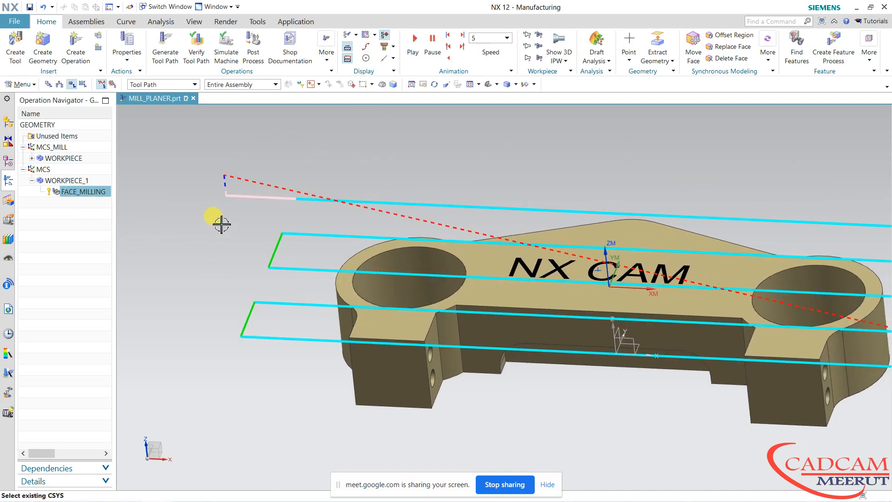
{"action": "left_click", "coordinate": [32, 158]}
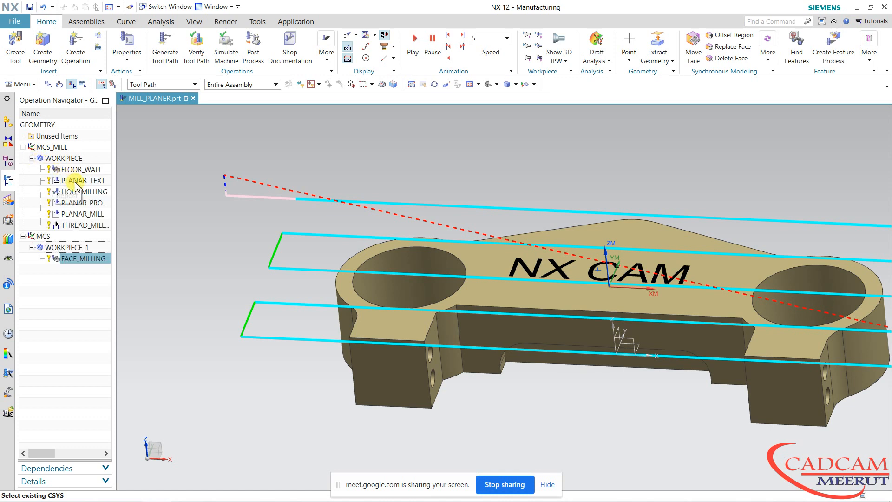
{"action": "left_click", "coordinate": [33, 159]}
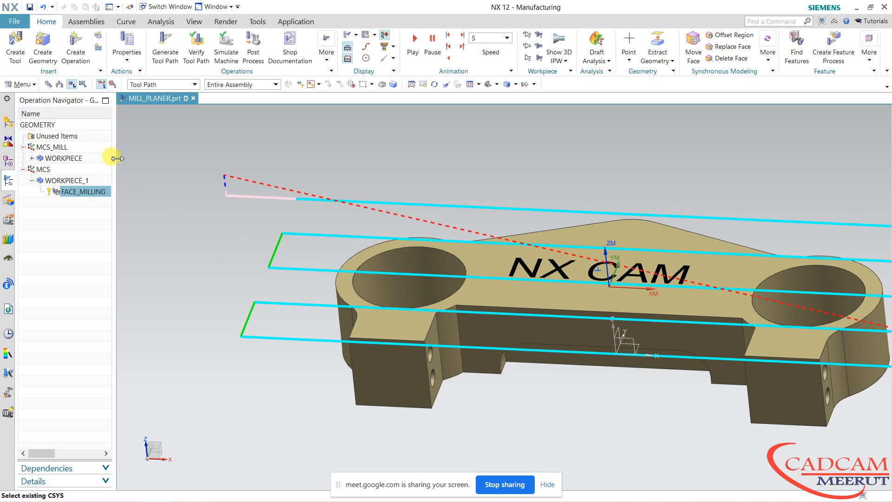
{"action": "middle_click_drag", "start_coordinate": [364, 299], "coordinate": [372, 316]}
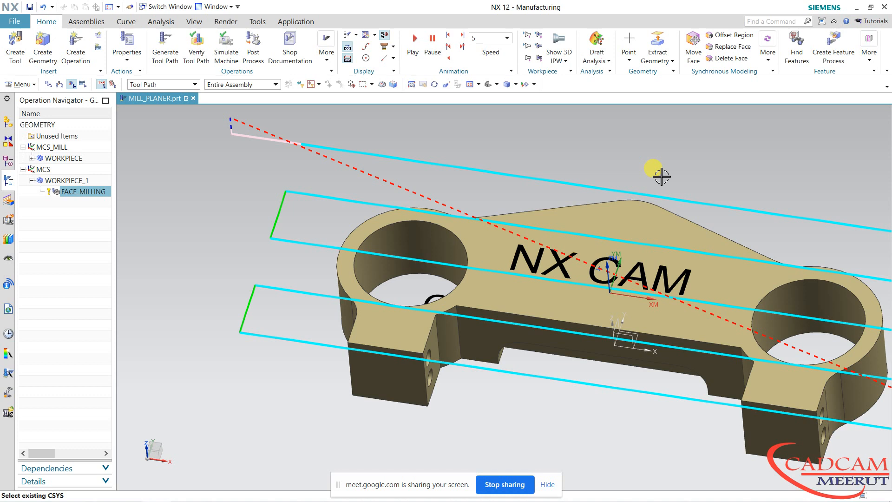
Step: Create a mill_planar ball mill tool named BALL_MILL2 with a ball diameter of 2
{"action": "left_click", "coordinate": [9, 54]}
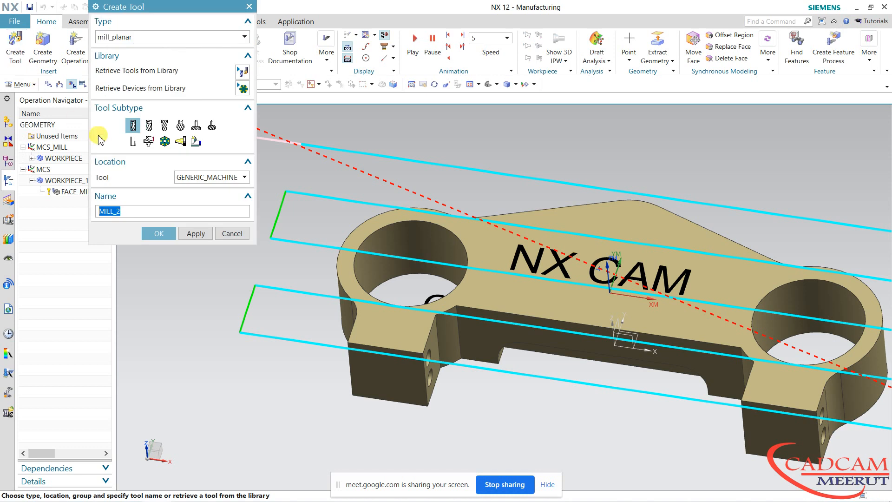
{"action": "left_click", "coordinate": [165, 130]}
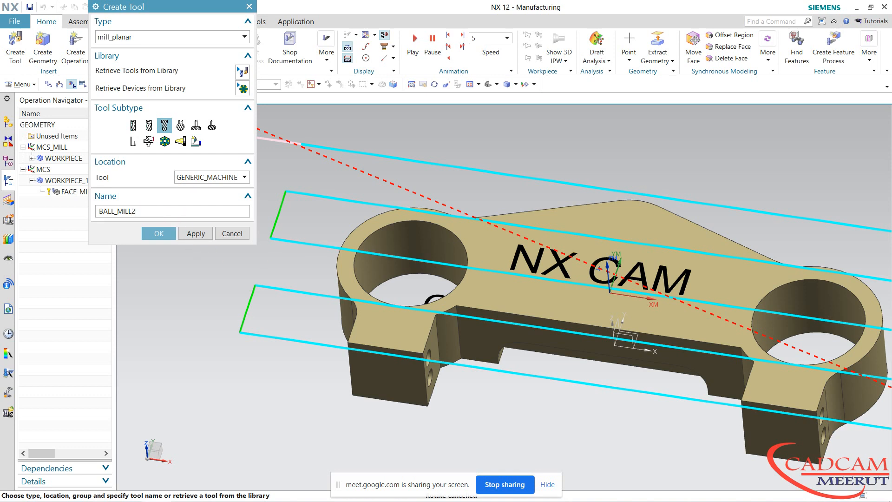
{"action": "left_click", "coordinate": [159, 234]}
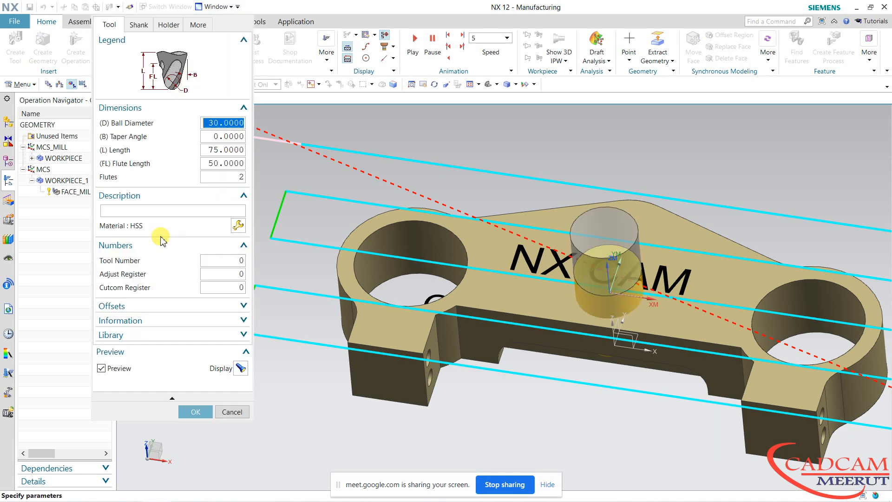
{"action": "type", "text": "2"}
{"action": "key", "text": "Return"}
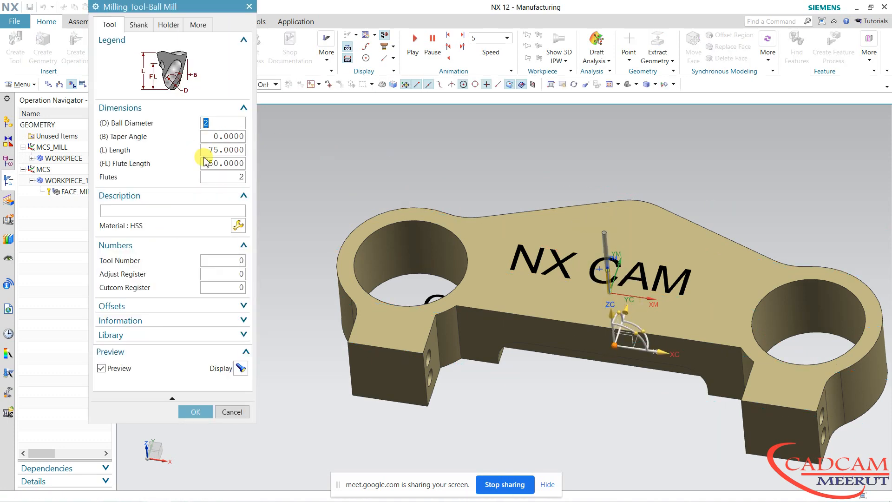
Step: Move the ball mill preview up to the part's top face, and set the tool length to 35 and the flute length to 20
{"action": "middle_click_drag", "start_coordinate": [602, 200], "coordinate": [604, 175]}
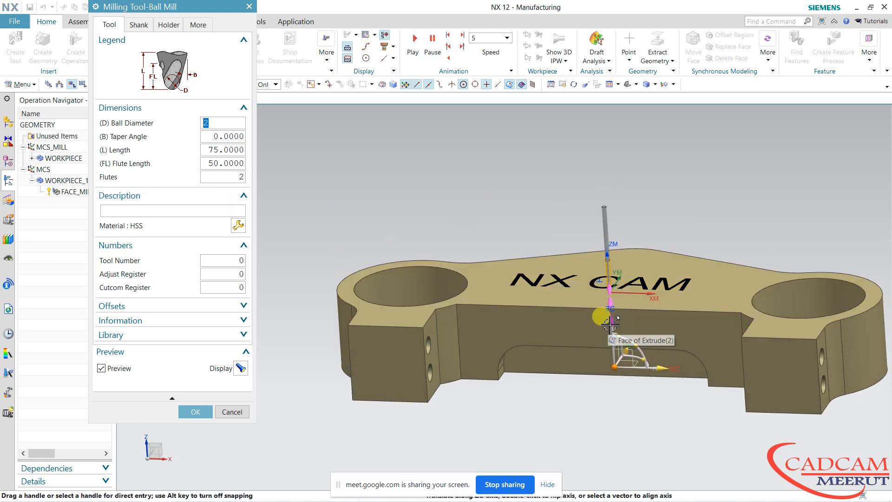
{"action": "left_click_drag", "start_coordinate": [612, 320], "coordinate": [604, 201]}
{"action": "left_click", "coordinate": [226, 149]}
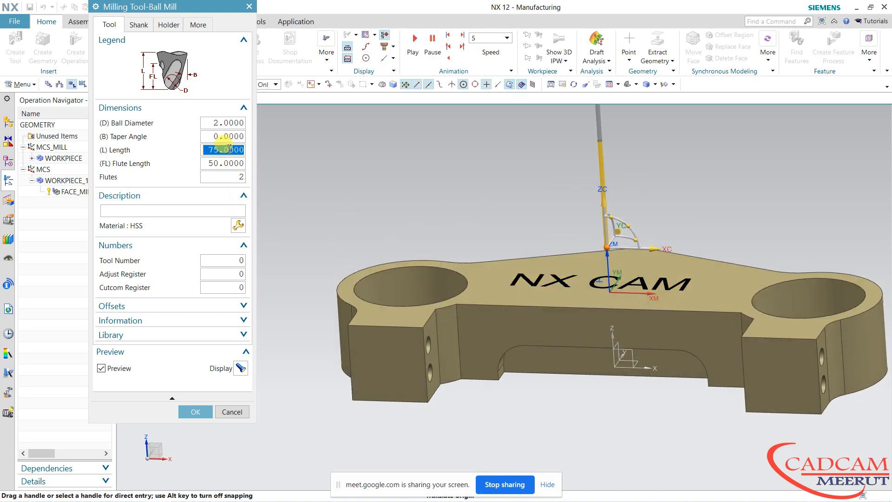
{"action": "type", "text": "35"}
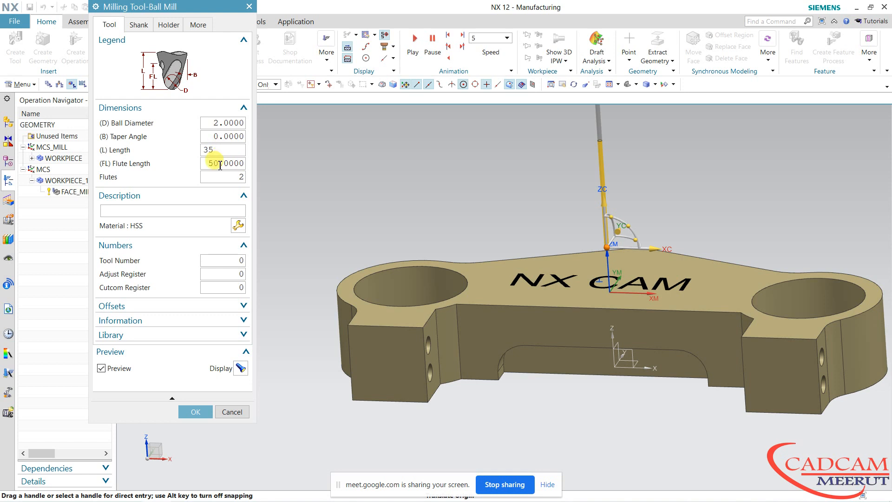
{"action": "left_click", "coordinate": [220, 163]}
{"action": "type", "text": "2"}
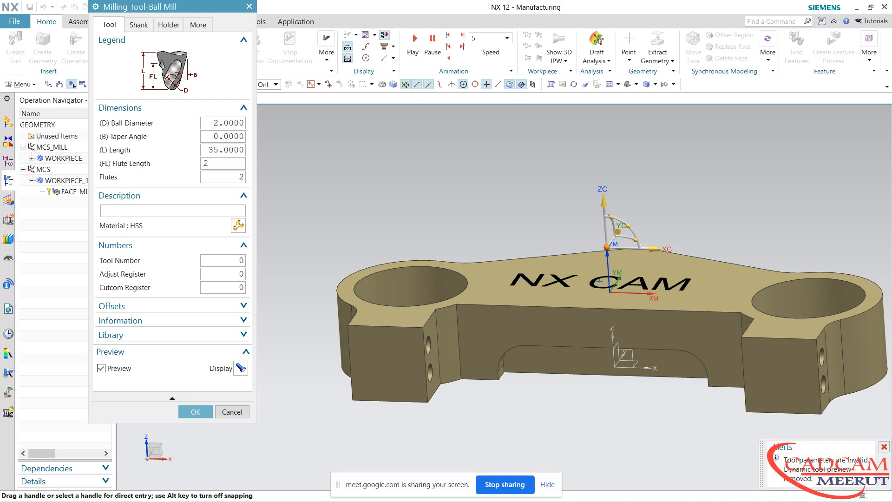
{"action": "type", "text": "0"}
{"action": "key", "text": "Return"}
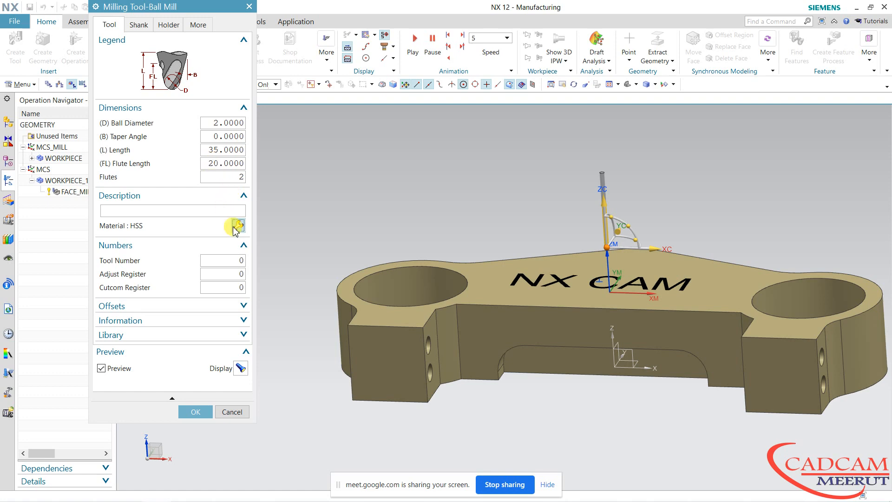
Step: Set the ball mill's tool material to the uncoated Carbide entry TMC0_00002
{"action": "left_click", "coordinate": [238, 226]}
{"action": "left_click_drag", "start_coordinate": [305, 69], "coordinate": [366, 69]}
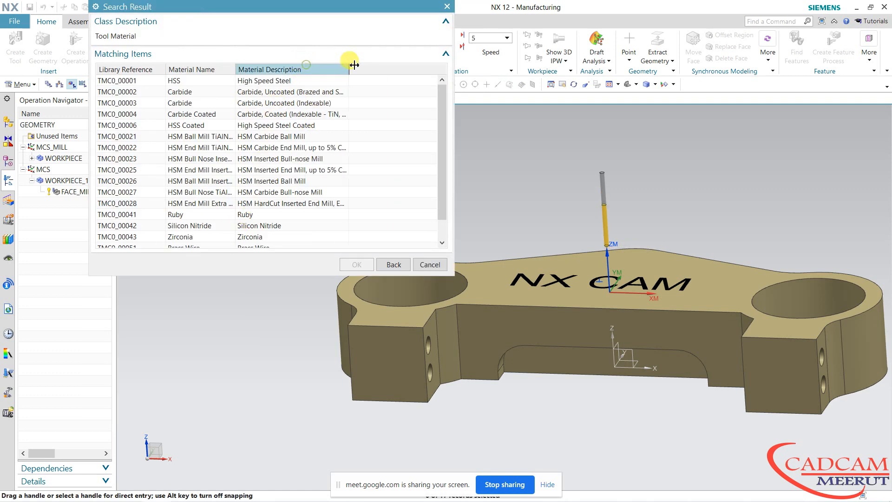
{"action": "left_click", "coordinate": [338, 93]}
{"action": "double_click", "coordinate": [338, 93]}
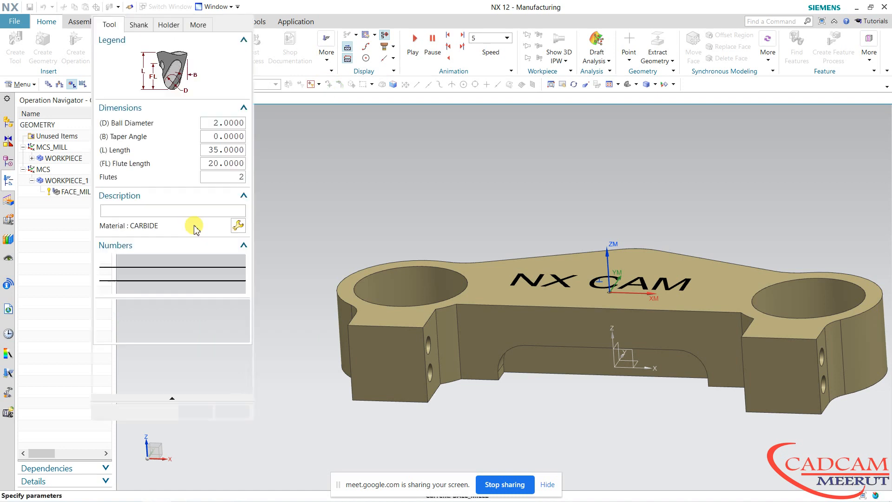
Step: Set the ball mill's tool number, adjust register and cutcom register to 2, and accept the tool
{"action": "left_click", "coordinate": [230, 260]}
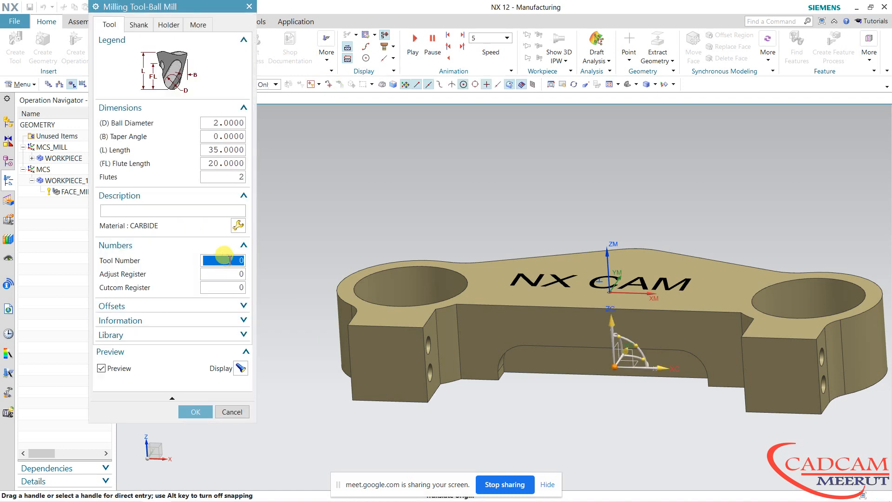
{"action": "type", "text": "2"}
{"action": "key", "text": "Tab"}
{"action": "key", "text": "Tab"}
{"action": "key", "text": "Tab"}
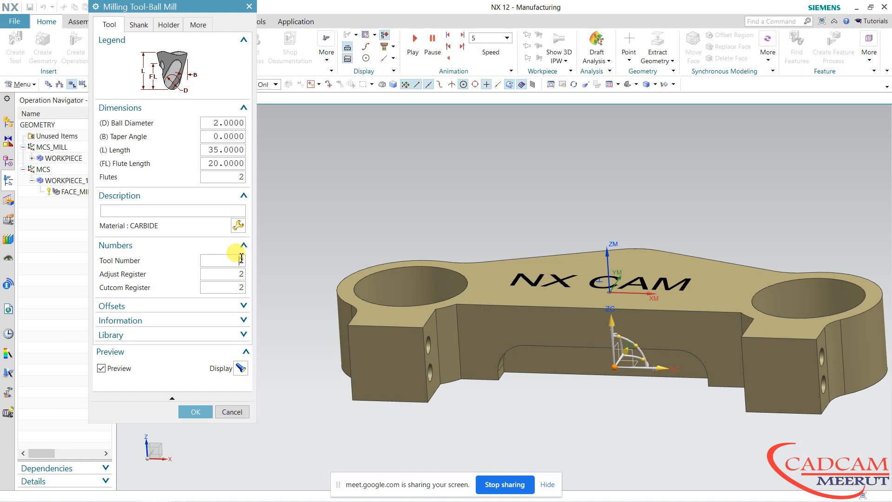
{"action": "type", "text": "2"}
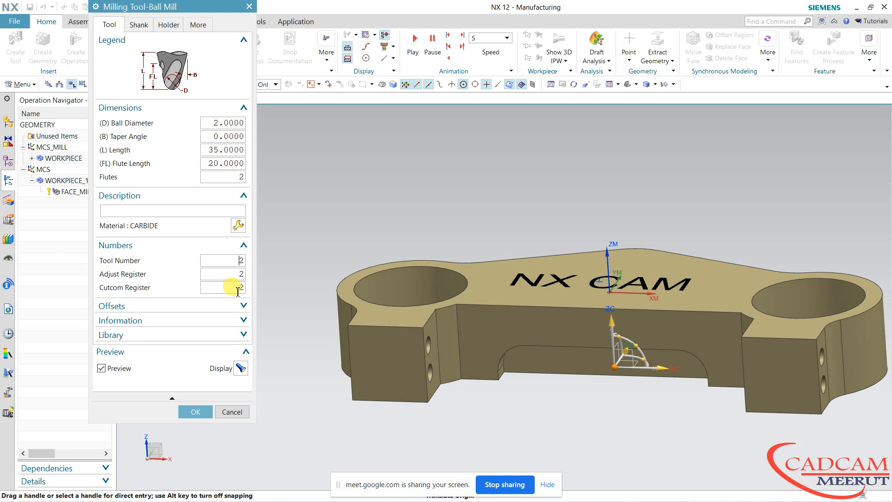
{"action": "left_click", "coordinate": [195, 411]}
{"action": "middle_click_drag", "start_coordinate": [472, 237], "coordinate": [498, 259]}
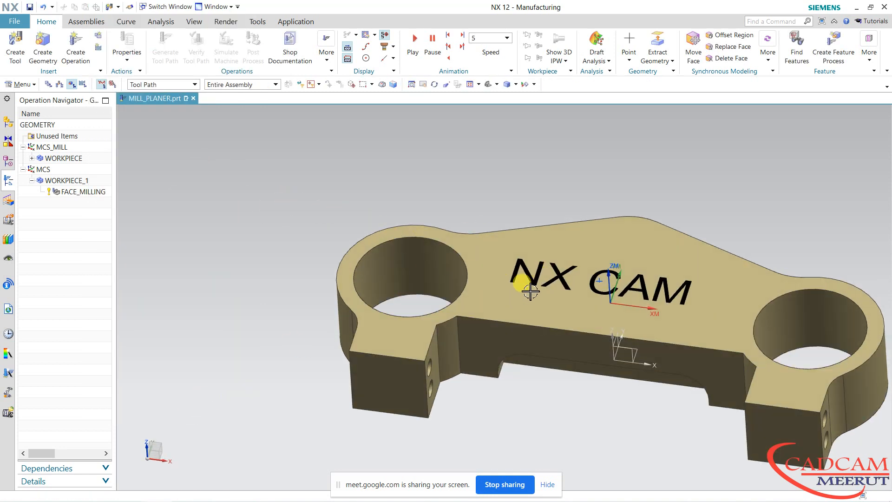
{"action": "middle_click_drag", "start_coordinate": [637, 279], "coordinate": [570, 264], "text": "shift"}
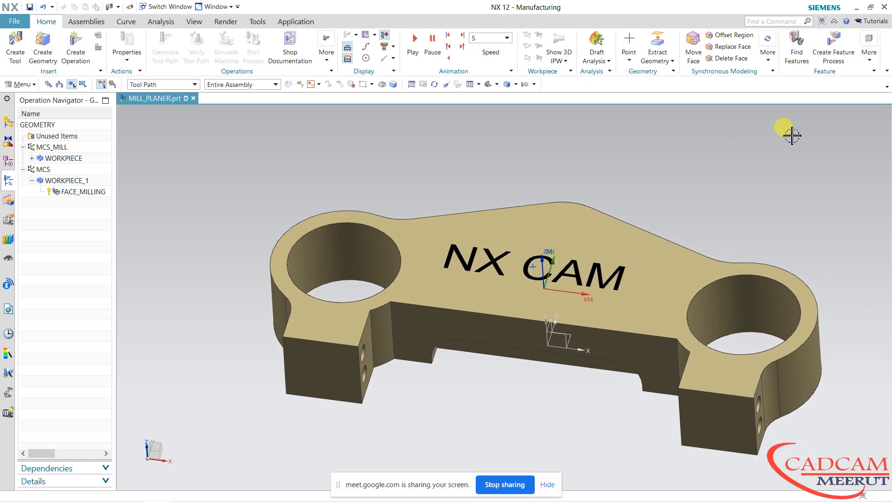
{"action": "left_click", "coordinate": [629, 60]}
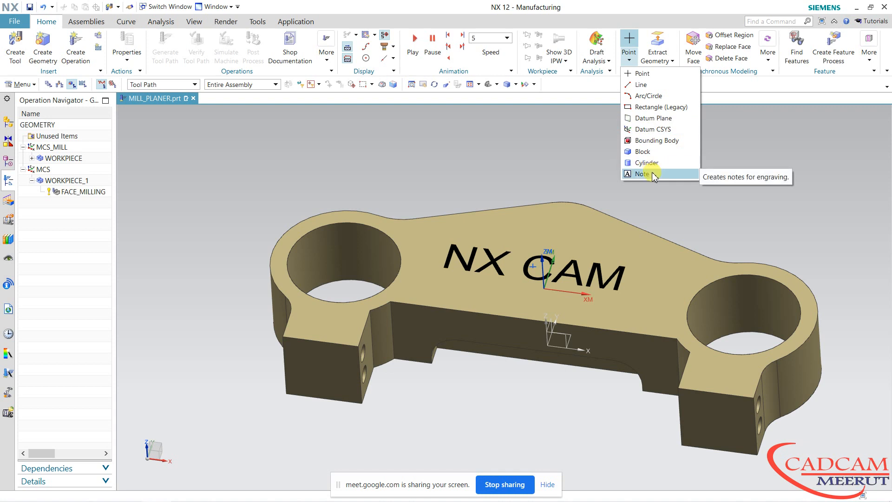
{"action": "left_click", "coordinate": [438, 165]}
{"action": "left_click", "coordinate": [125, 21]}
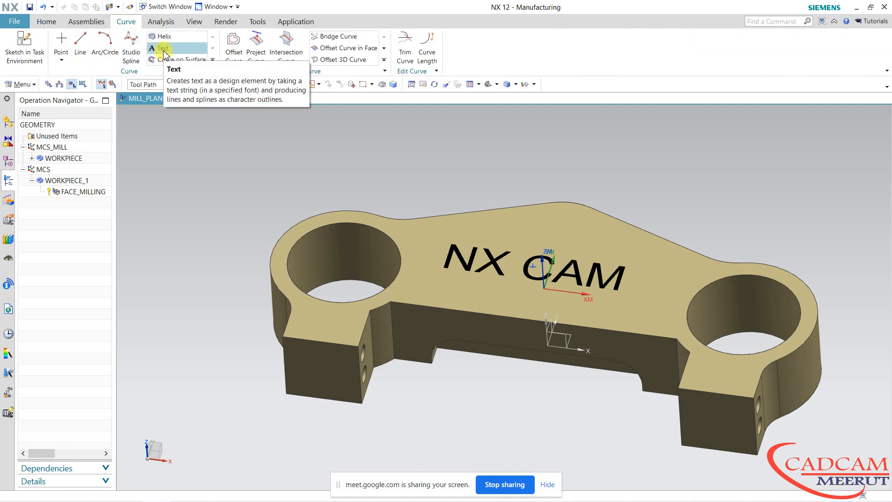
{"action": "left_click", "coordinate": [52, 21]}
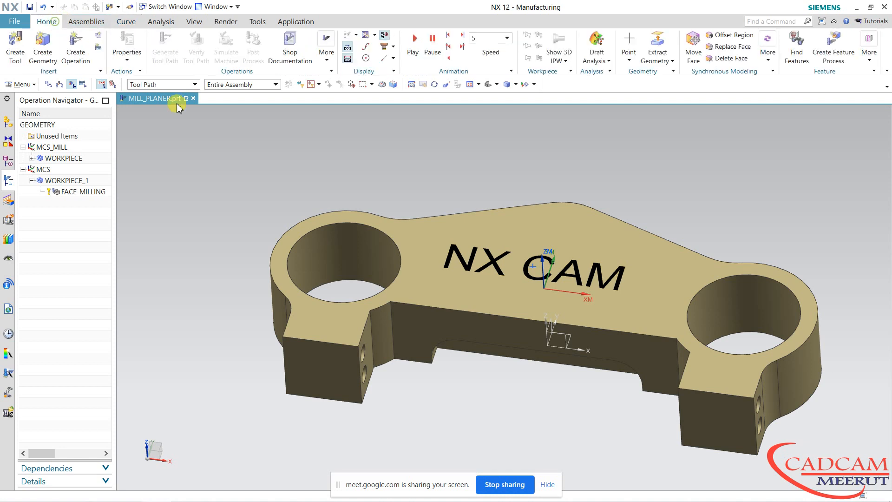
Step: Start an engraving note, show its full options, and enter the text CAD123
{"action": "left_click", "coordinate": [630, 60]}
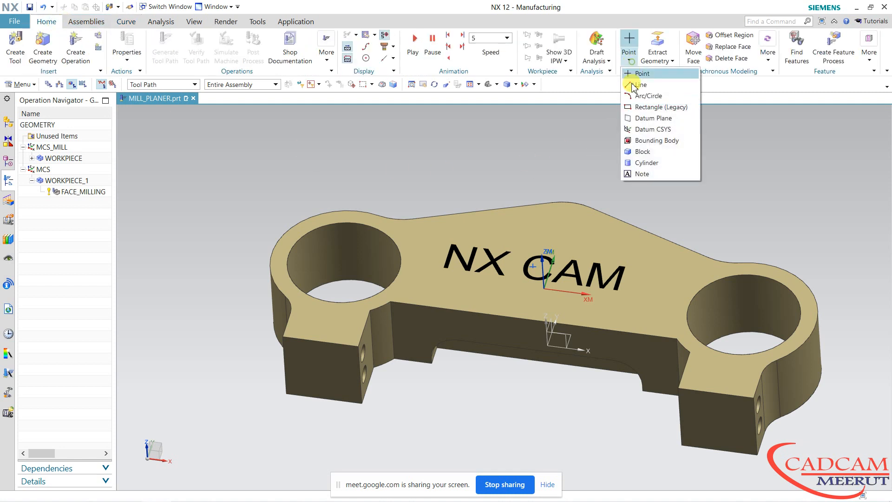
{"action": "left_click", "coordinate": [644, 174]}
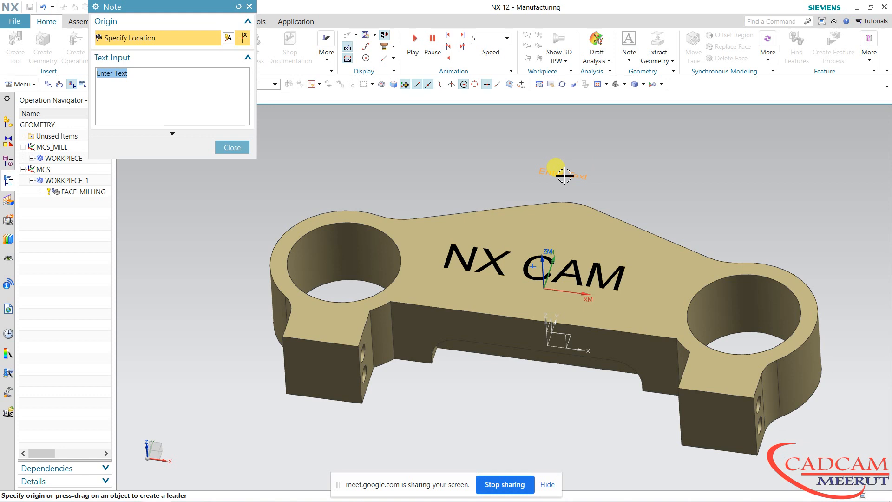
{"action": "left_click", "coordinate": [175, 133]}
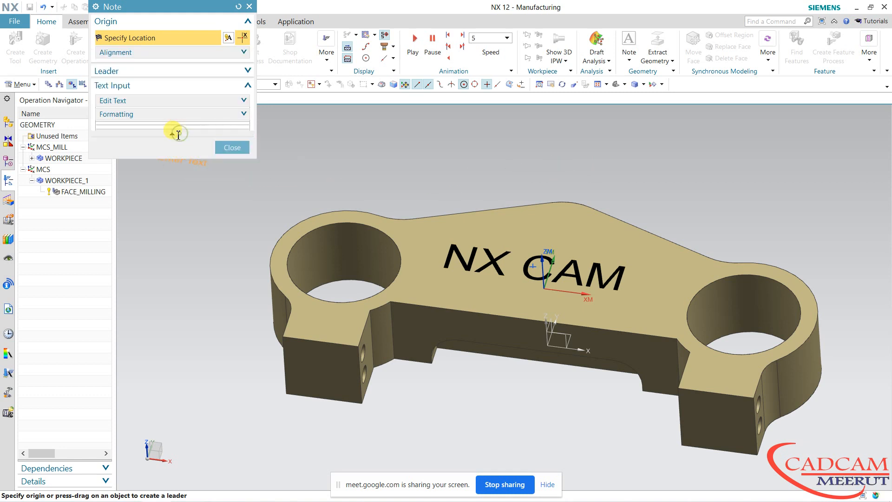
{"action": "key", "text": "ctrl+a"}
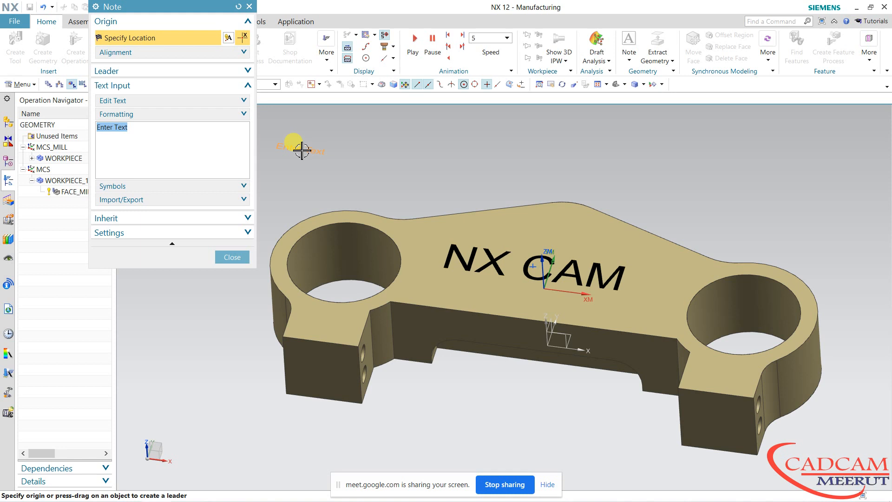
{"action": "type", "text": "cad"}
{"action": "key", "text": "BackSpace"}
{"action": "key", "text": "BackSpace"}
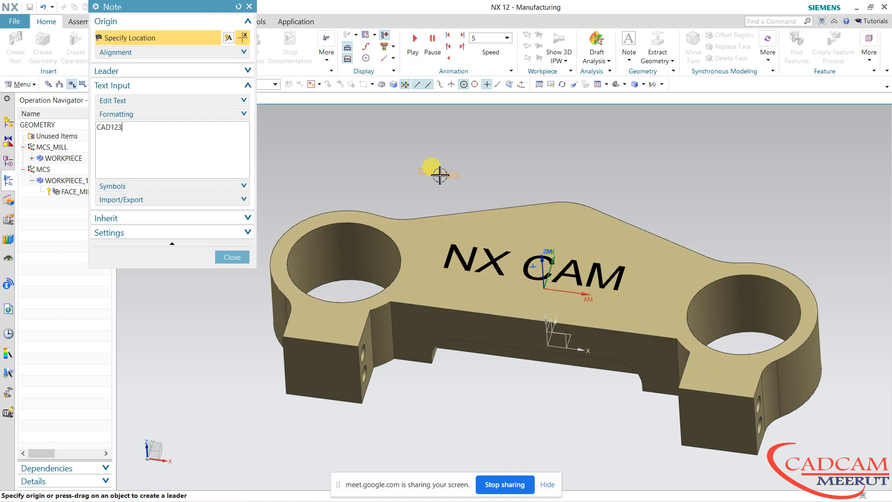
Step: Set the note's lettering height to 8 and its font to aurora
{"action": "left_click", "coordinate": [173, 233]}
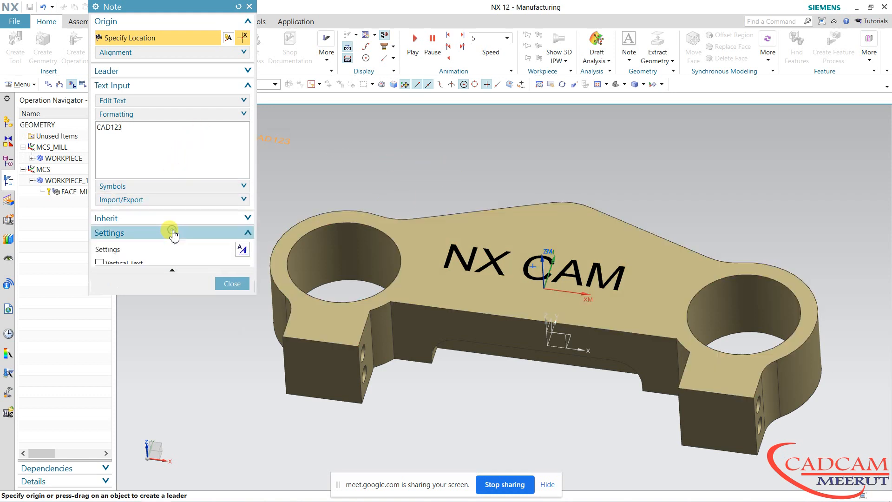
{"action": "left_click", "coordinate": [244, 253]}
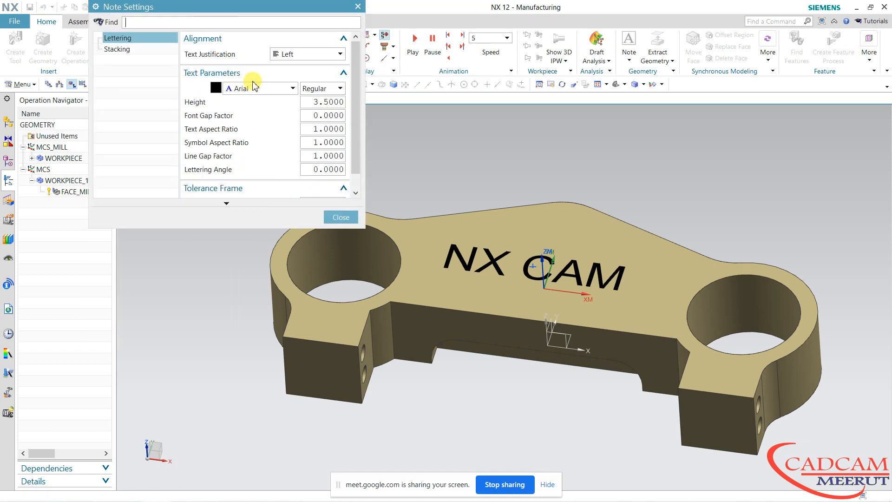
{"action": "left_click", "coordinate": [324, 104]}
{"action": "type", "text": "8"}
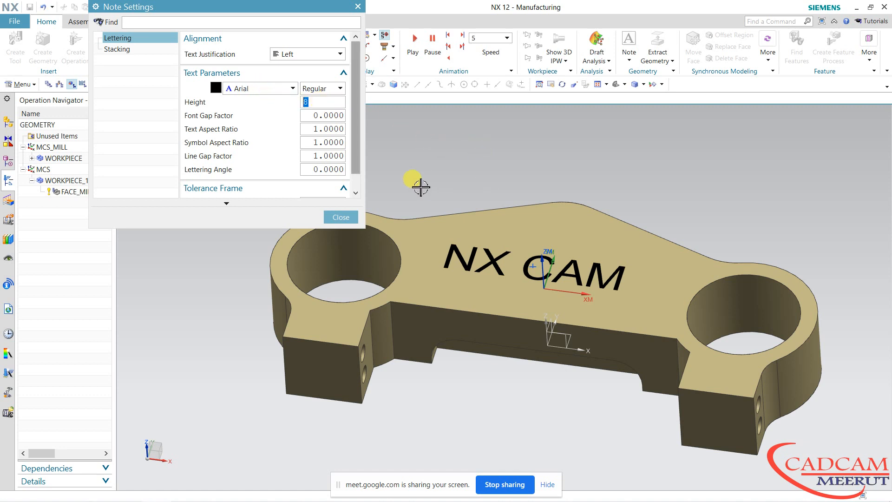
{"action": "left_click", "coordinate": [343, 218]}
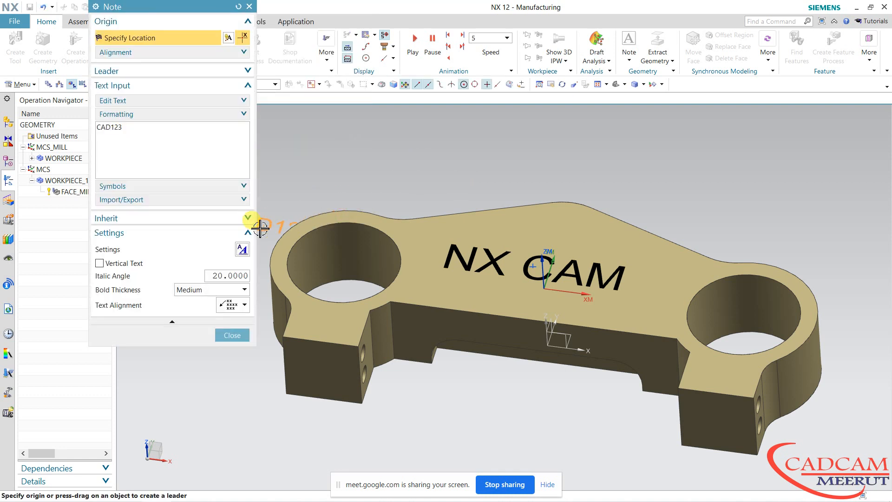
{"action": "left_click", "coordinate": [238, 251]}
{"action": "left_click", "coordinate": [259, 88]}
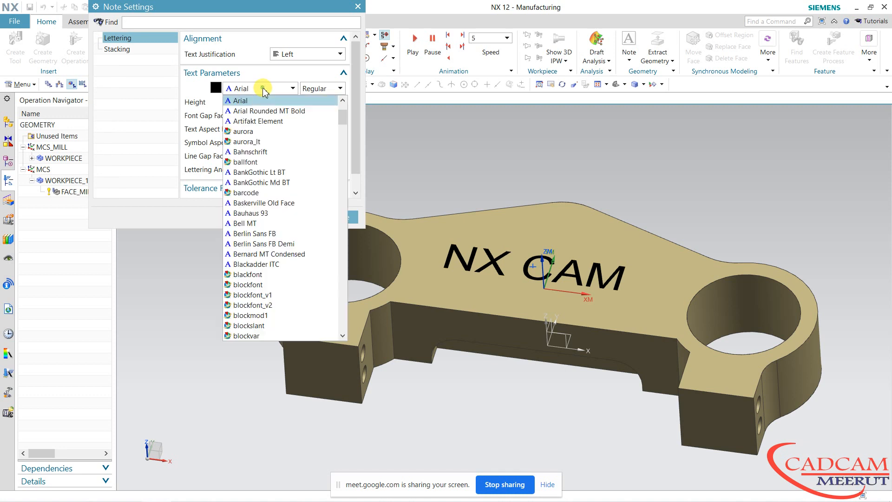
{"action": "left_click", "coordinate": [244, 131]}
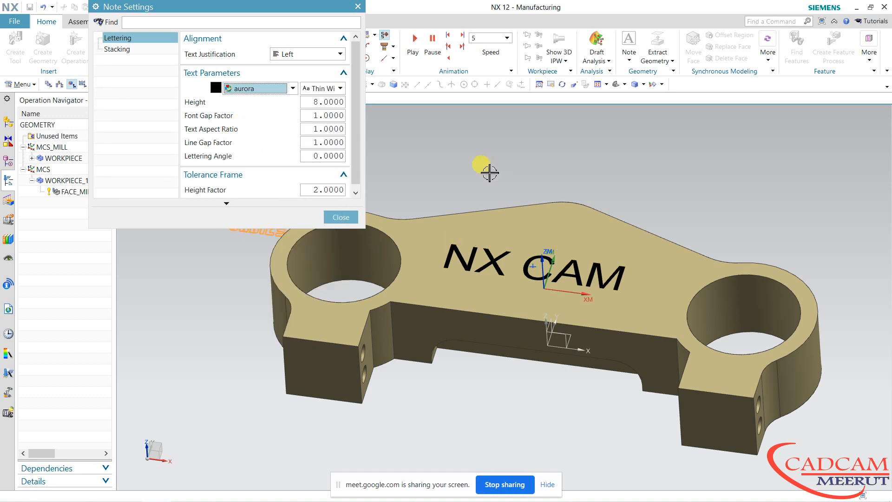
{"action": "left_click", "coordinate": [340, 217]}
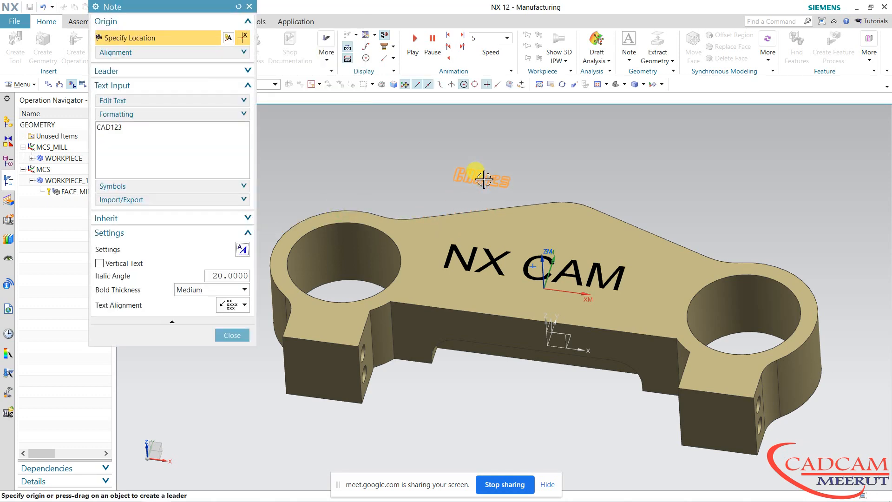
Step: Place the CAD123 note behind the NX CAM lettering near the part's rear edge, and finish the Note command
{"action": "scroll", "coordinate": [482, 179], "scroll_direction": "up", "scroll_amount": 5}
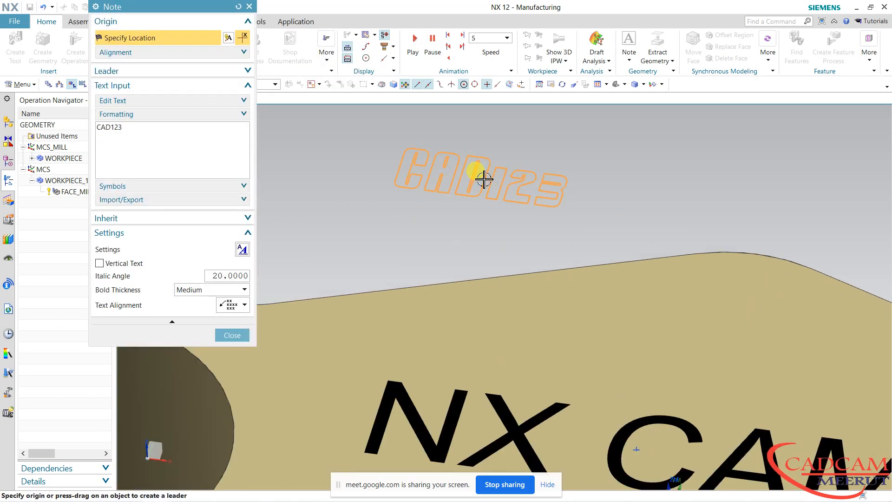
{"action": "scroll", "coordinate": [483, 180], "scroll_direction": "down", "scroll_amount": 5}
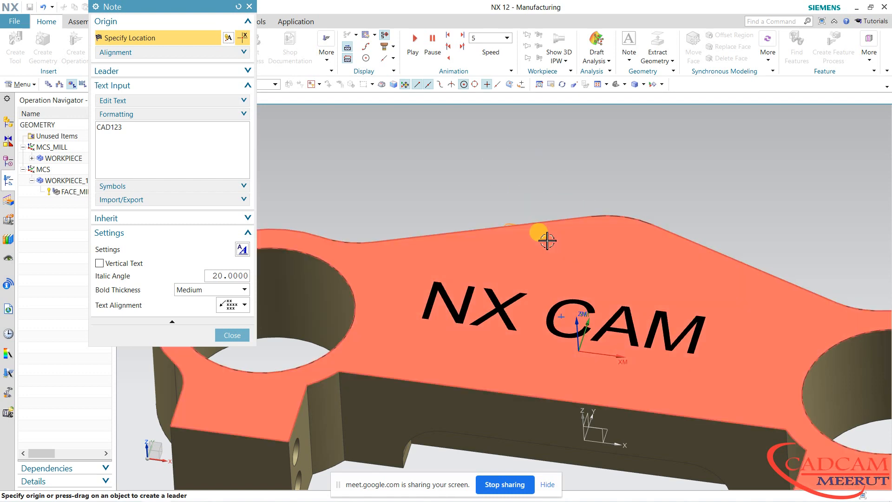
{"action": "left_click", "coordinate": [555, 226]}
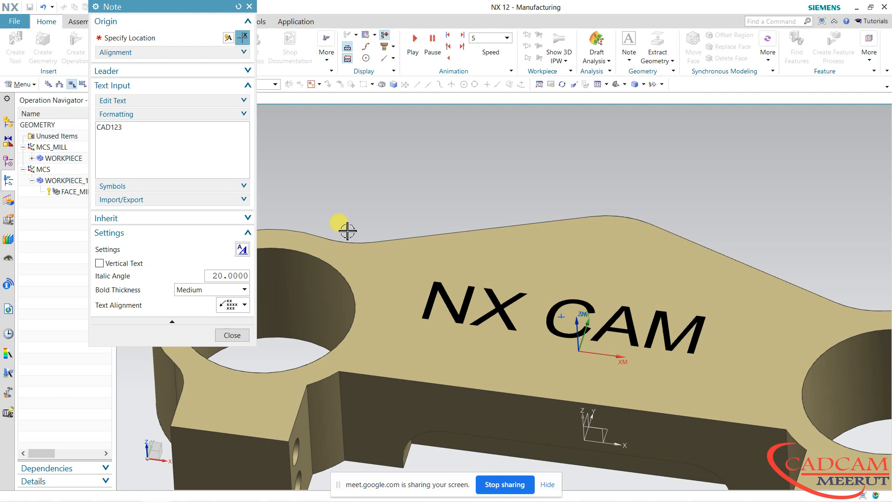
{"action": "left_click", "coordinate": [235, 334]}
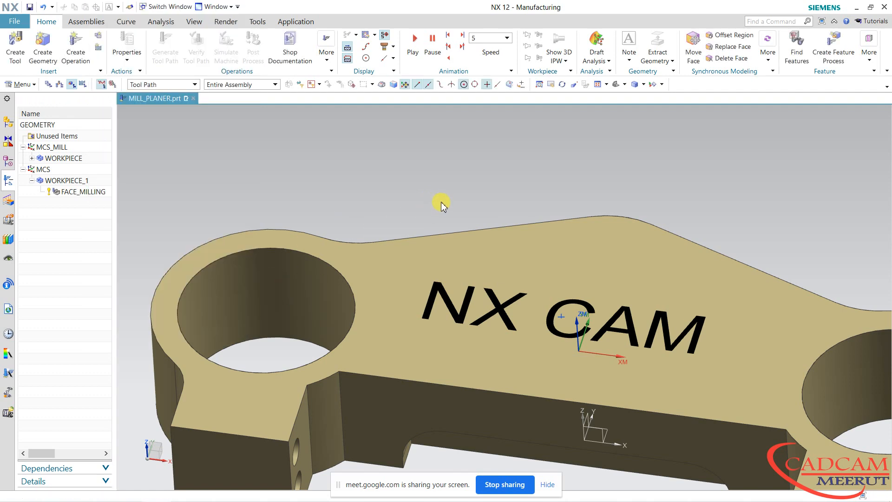
Step: Create a Point on Face on the part's top face, behind the NX CAM lettering, at about X -3.5, Y 34.7, Z 35 mm
{"action": "mouse_move", "coordinate": [513, 229]}
{"action": "middle_mouse_down"}
{"action": "mouse_move", "coordinate": [529, 232]}
{"action": "mouse_move", "coordinate": [504, 225]}
{"action": "middle_mouse_up"}
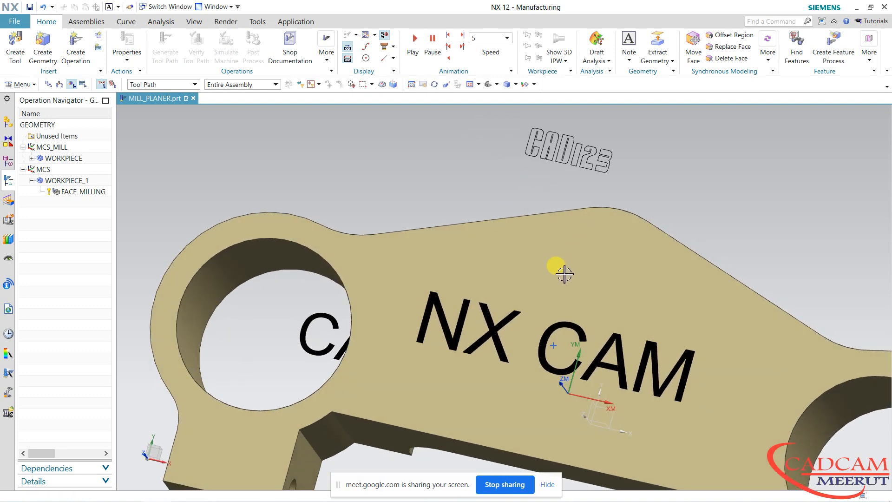
{"action": "middle_click_drag", "start_coordinate": [564, 274], "coordinate": [556, 261]}
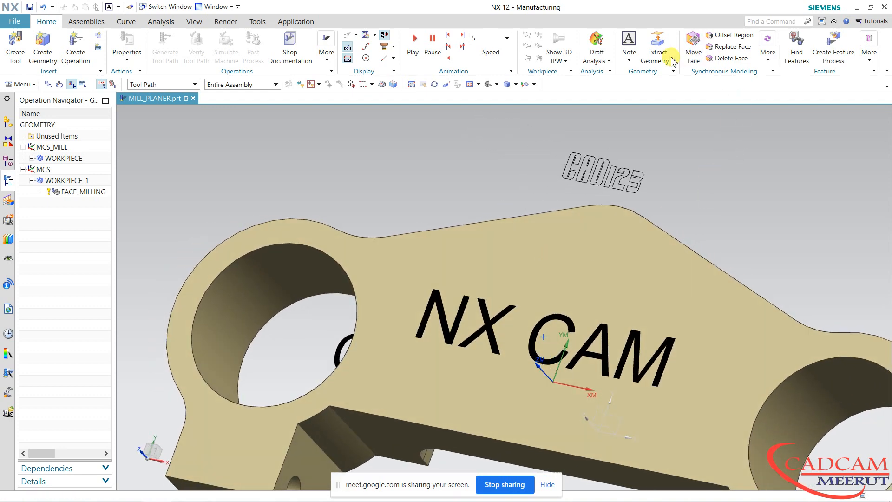
{"action": "left_click", "coordinate": [629, 59]}
{"action": "left_click", "coordinate": [635, 73]}
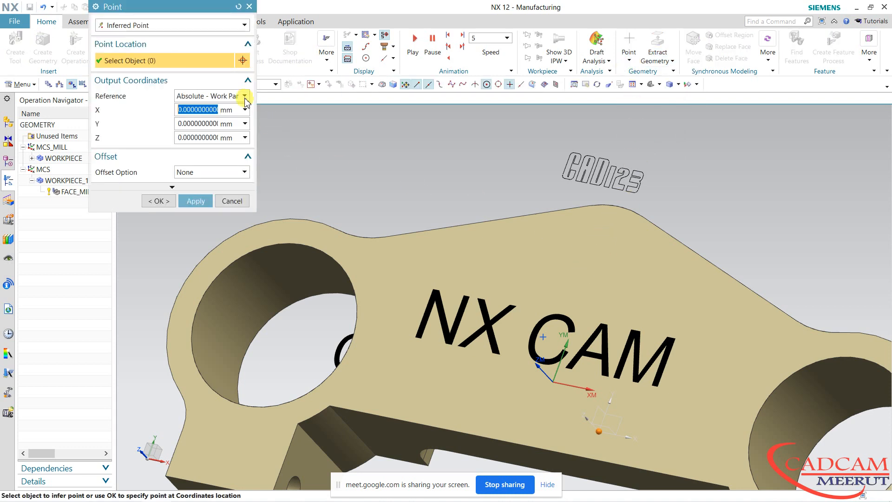
{"action": "left_click", "coordinate": [191, 25]}
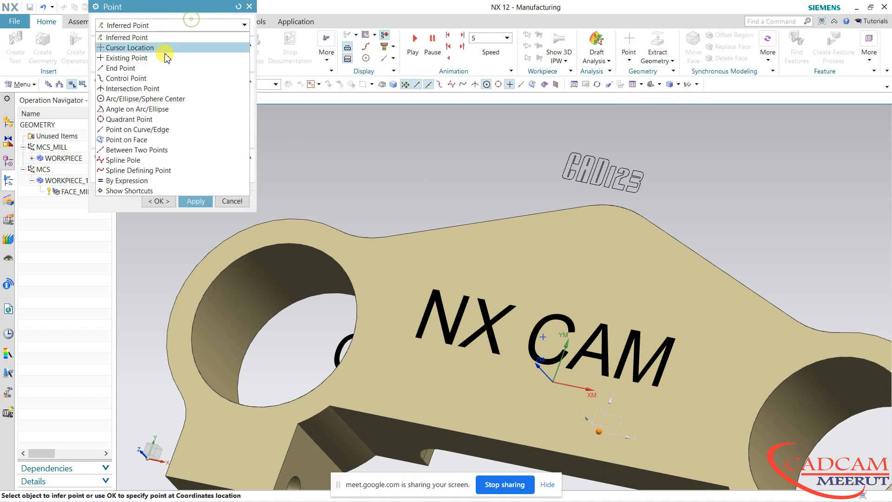
{"action": "left_click", "coordinate": [166, 141]}
{"action": "left_click", "coordinate": [583, 268]}
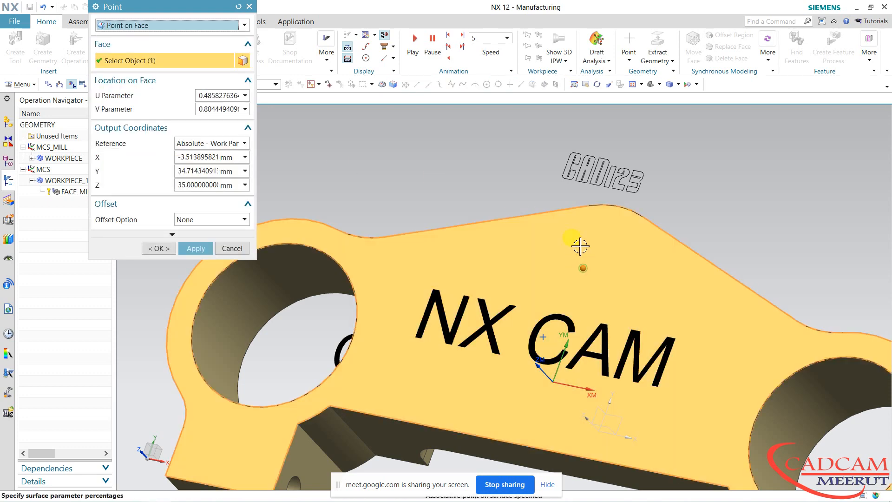
{"action": "left_click", "coordinate": [159, 248]}
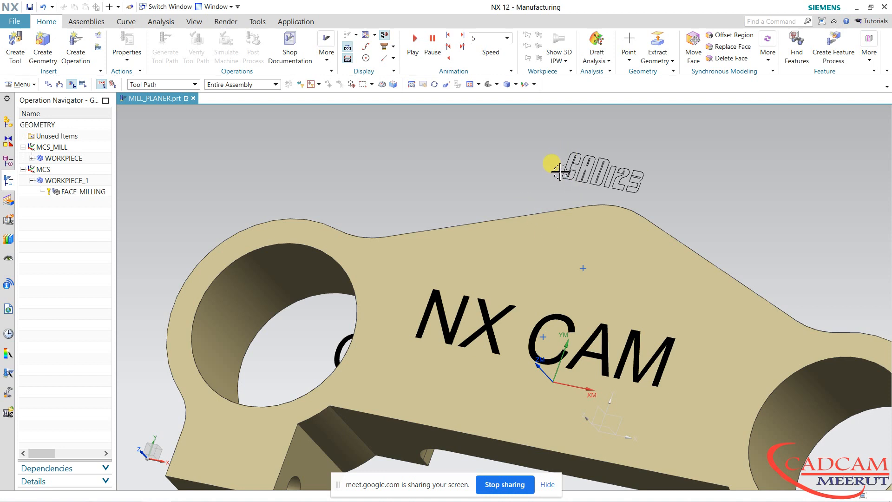
Step: Remove the selection filter and move the CAD123 note's origin onto the point behind the NX CAM lettering on the top face
{"action": "middle_click_drag", "start_coordinate": [560, 172], "coordinate": [523, 187]}
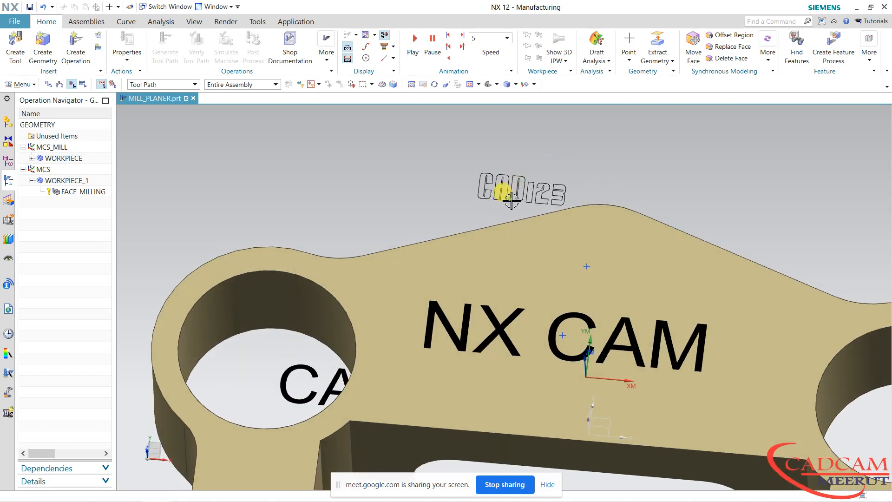
{"action": "left_click", "coordinate": [175, 84]}
{"action": "left_click", "coordinate": [166, 96]}
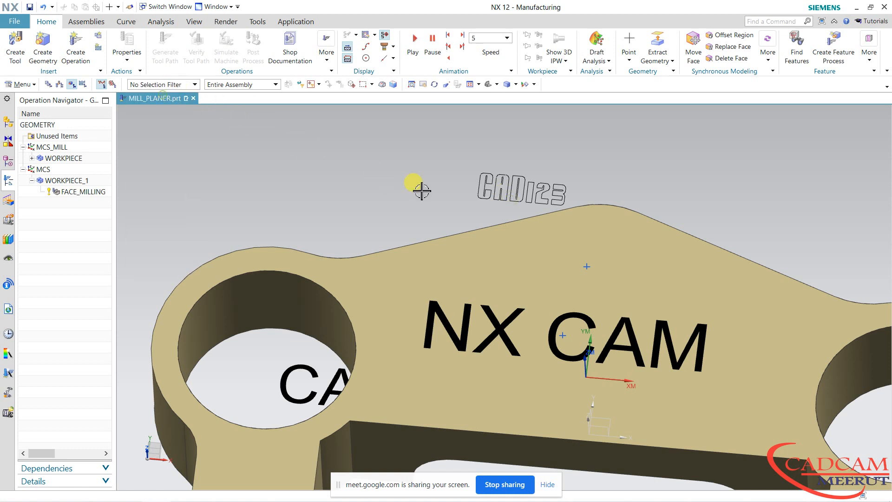
{"action": "double_click", "coordinate": [492, 193]}
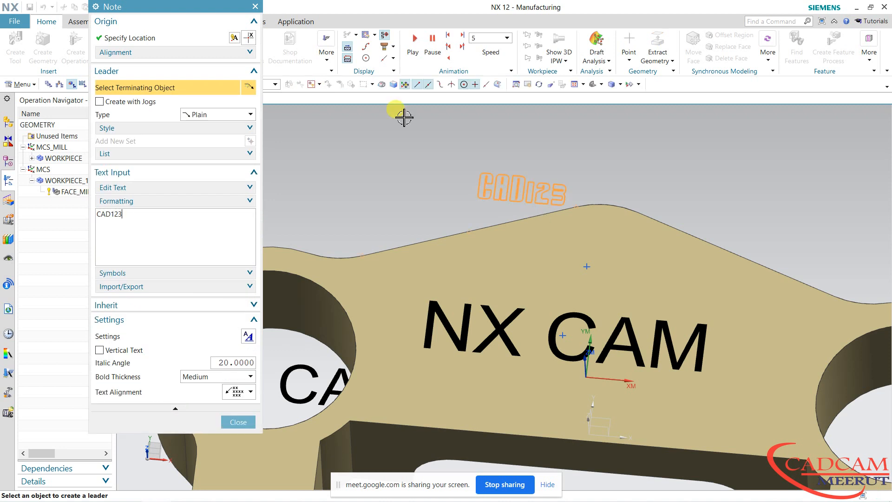
{"action": "left_click", "coordinate": [175, 39]}
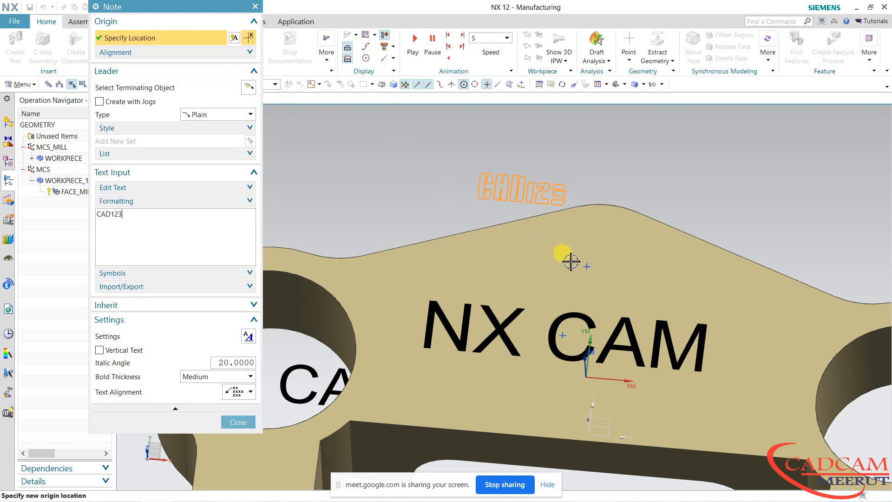
{"action": "left_click", "coordinate": [587, 268]}
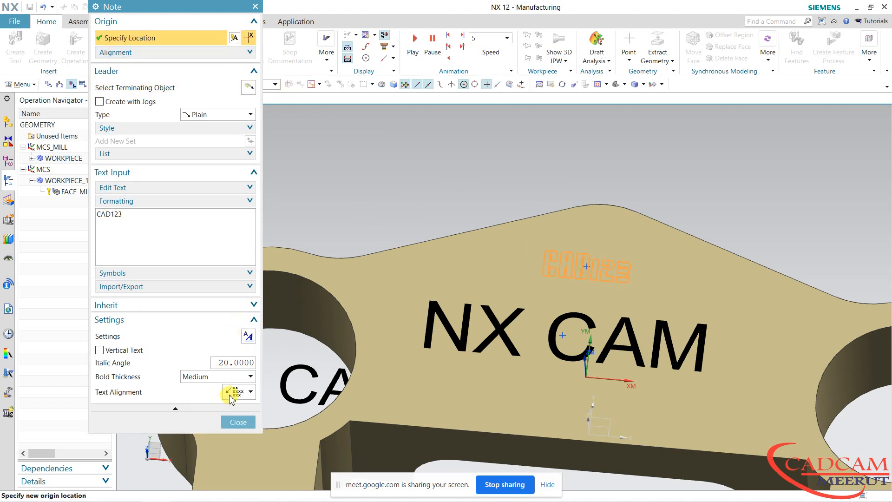
{"action": "left_click", "coordinate": [238, 422]}
Step: Delete the stray note seen through the large bore beside the NX CAM lettering
{"action": "middle_click_drag", "start_coordinate": [410, 215], "coordinate": [413, 219]}
{"action": "left_click", "coordinate": [305, 363]}
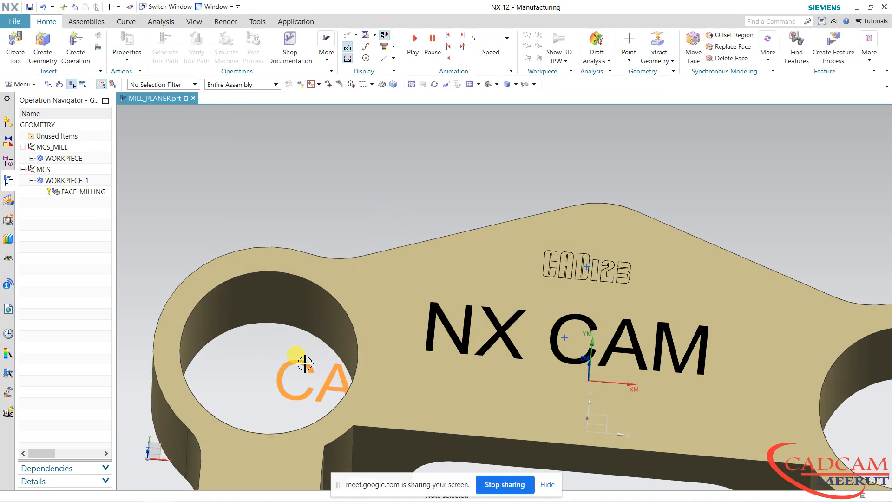
{"action": "right_click", "coordinate": [304, 363]}
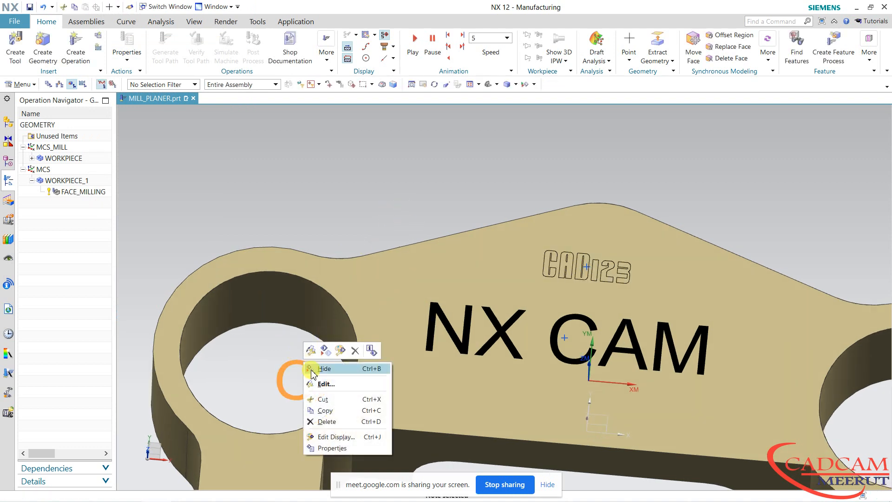
{"action": "left_click", "coordinate": [334, 421]}
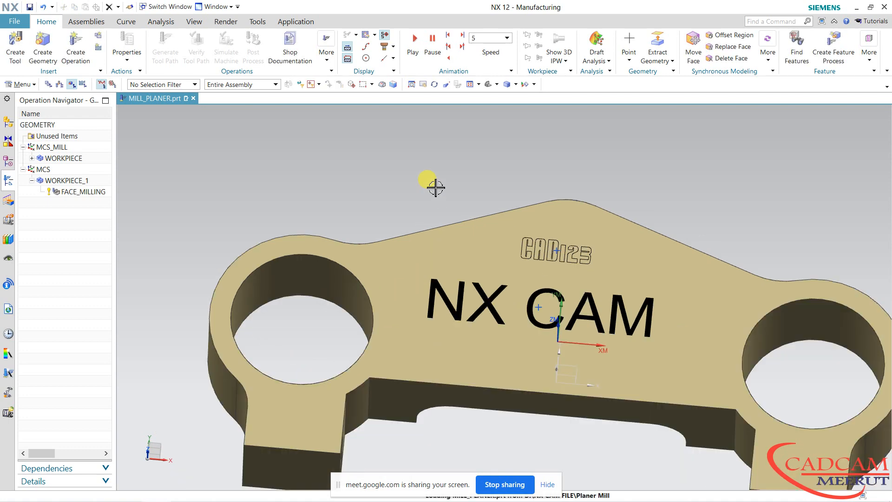
Step: Create a mill_planar Planar Text operation named PLANAR_TEXT_1 with tool BALL_MILL2, geometry WORKPIECE_1 and method MILL_FINISH
{"action": "scroll", "coordinate": [556, 244], "scroll_direction": "up", "scroll_amount": 3}
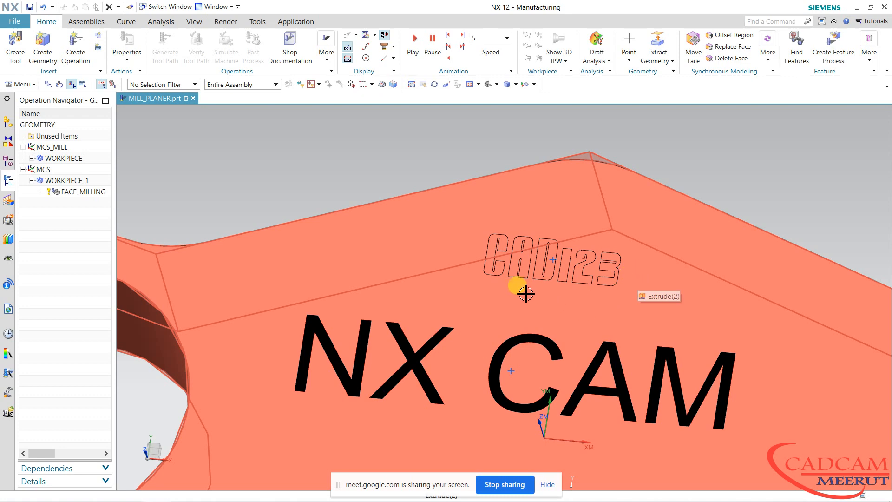
{"action": "scroll", "coordinate": [418, 255], "scroll_direction": "down", "scroll_amount": 3}
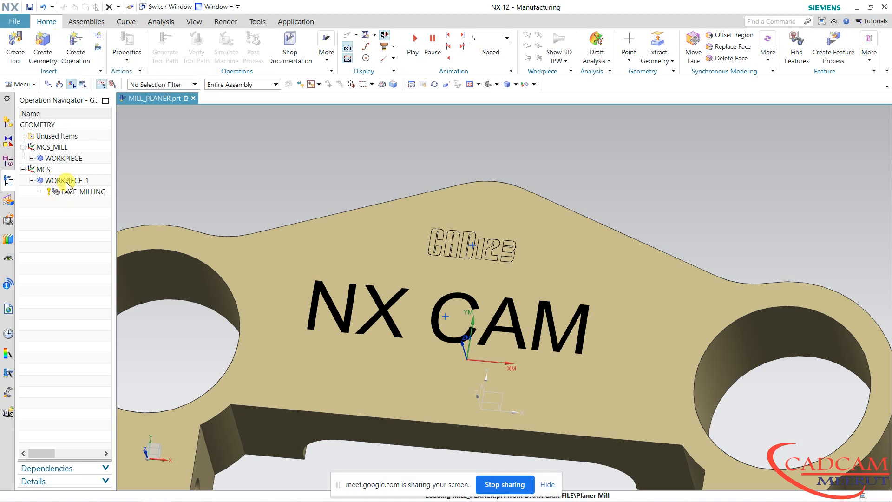
{"action": "left_click", "coordinate": [87, 54]}
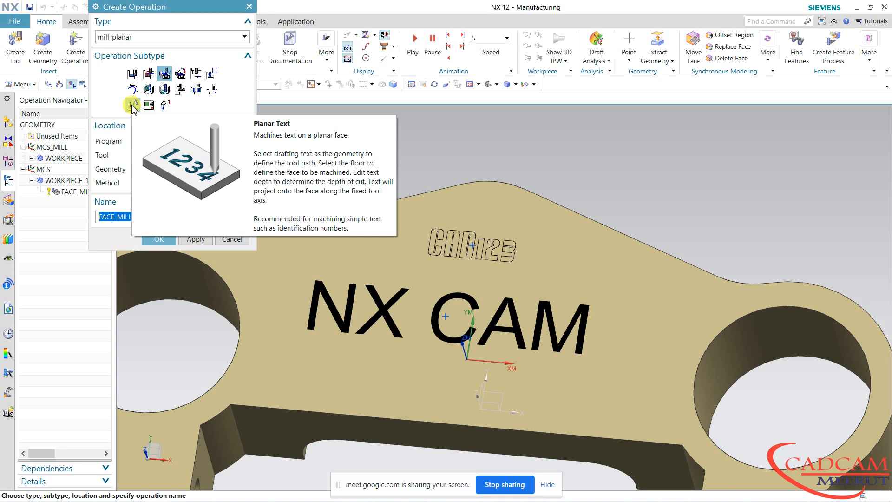
{"action": "left_click", "coordinate": [132, 105]}
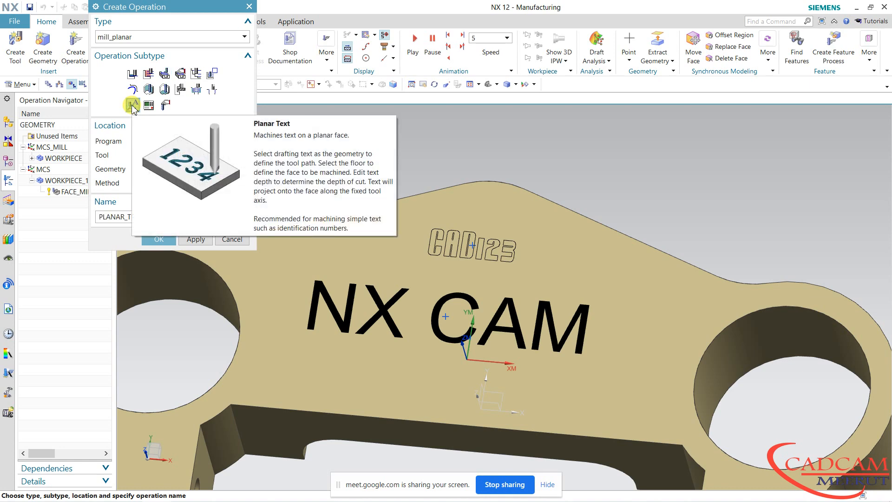
{"action": "left_click", "coordinate": [217, 156]}
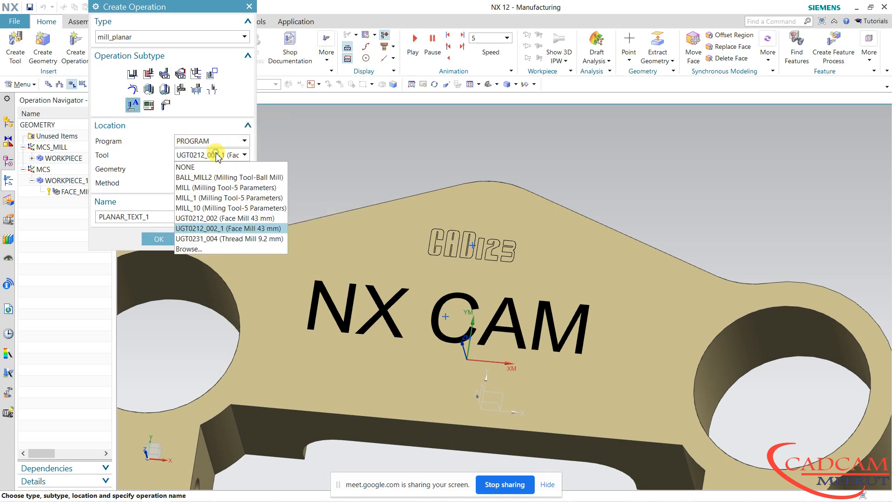
{"action": "left_click", "coordinate": [196, 177]}
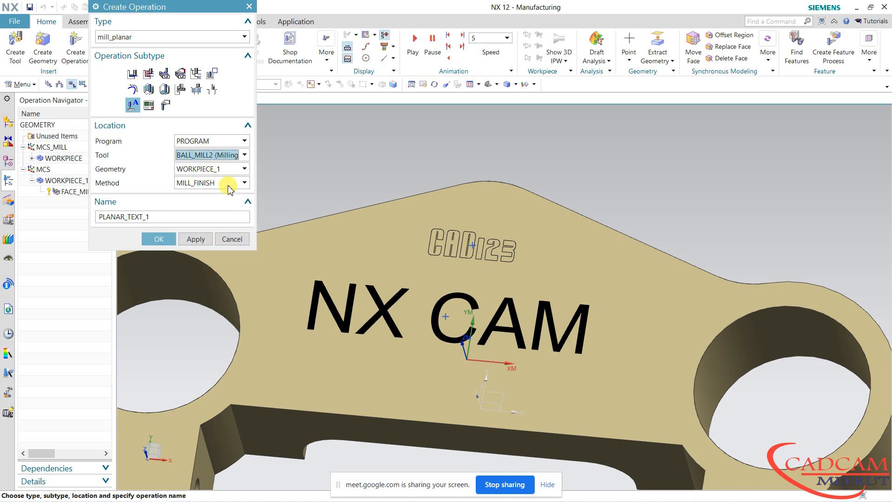
{"action": "left_click", "coordinate": [159, 239]}
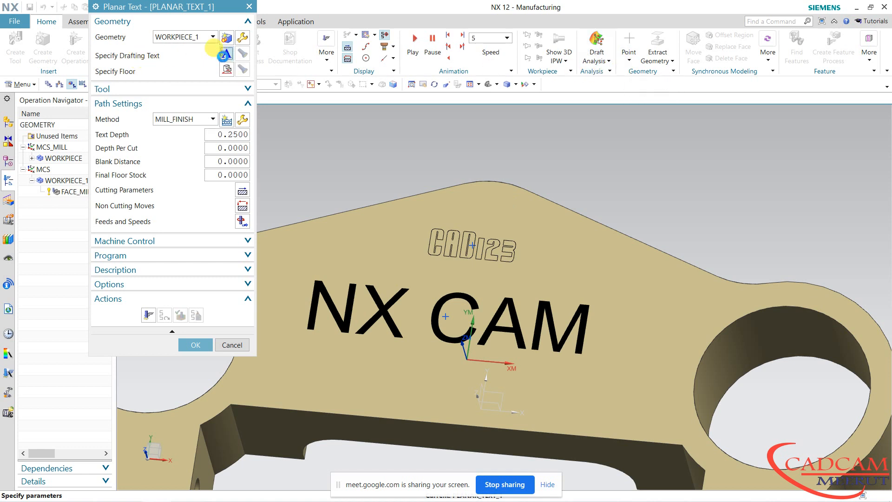
Step: Specify the CAD123 note as the drafting text and the part's top face as the floor with zero offset
{"action": "left_click", "coordinate": [226, 54]}
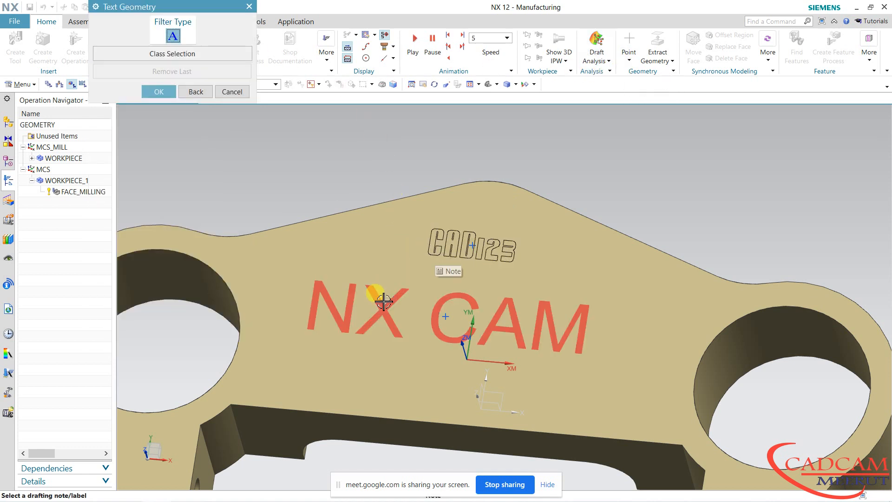
{"action": "left_click", "coordinate": [427, 247]}
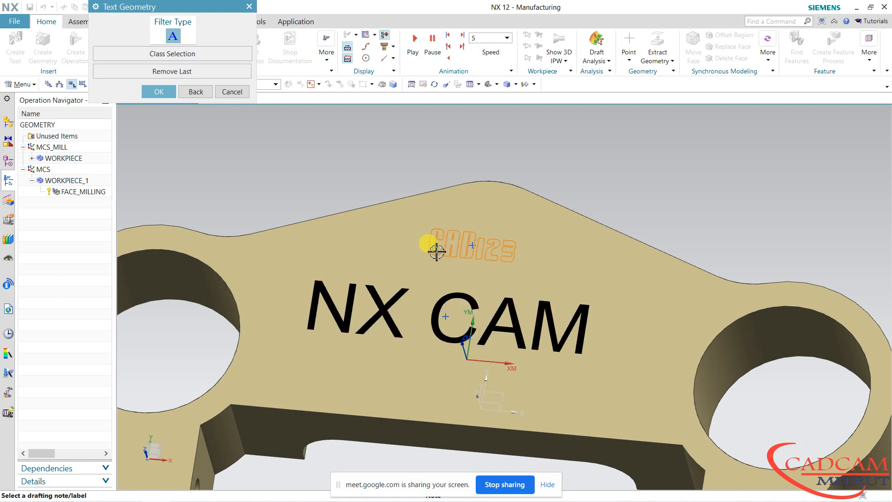
{"action": "left_click", "coordinate": [158, 91]}
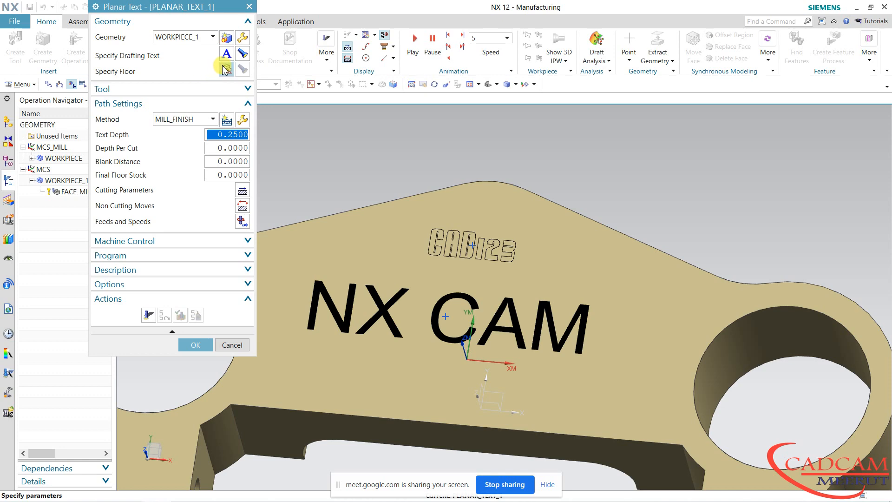
{"action": "key", "text": "Escape"}
{"action": "left_click", "coordinate": [382, 257]}
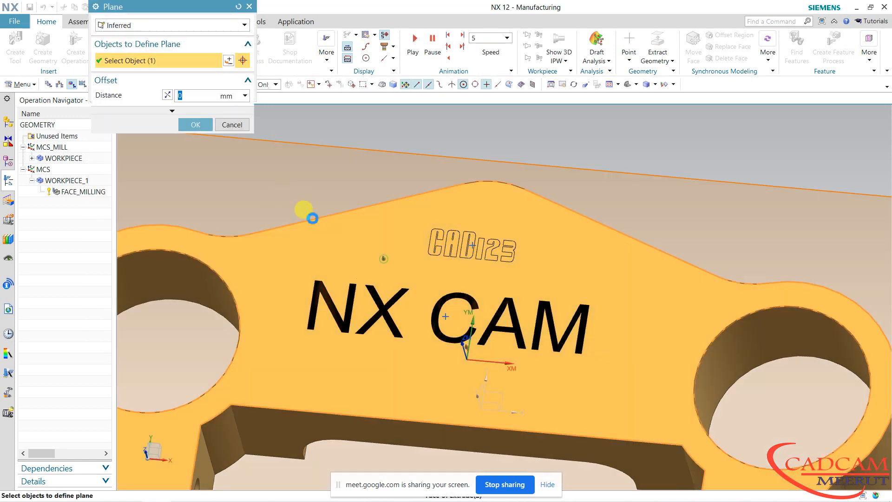
{"action": "left_click", "coordinate": [195, 125]}
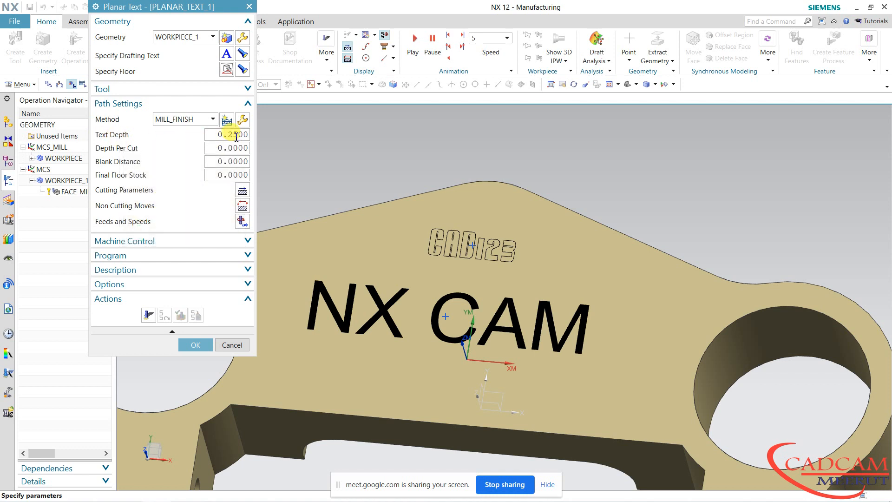
Step: Generate the planar text toolpath with a text depth of 0.25 and inspect it over the CAD123 lettering
{"action": "mouse_move", "coordinate": [116, 136]}
{"action": "left_click", "coordinate": [148, 315]}
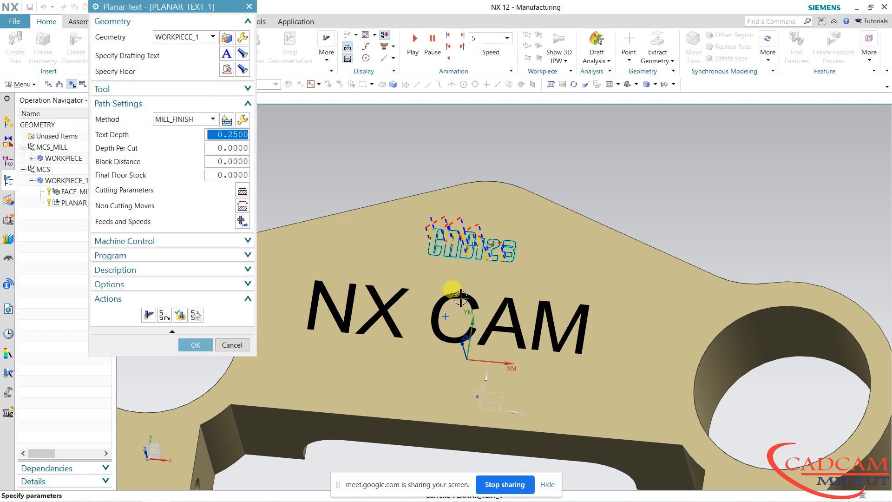
{"action": "middle_click_drag", "start_coordinate": [460, 298], "coordinate": [490, 257]}
{"action": "scroll", "coordinate": [386, 261], "scroll_direction": "up", "scroll_amount": 3}
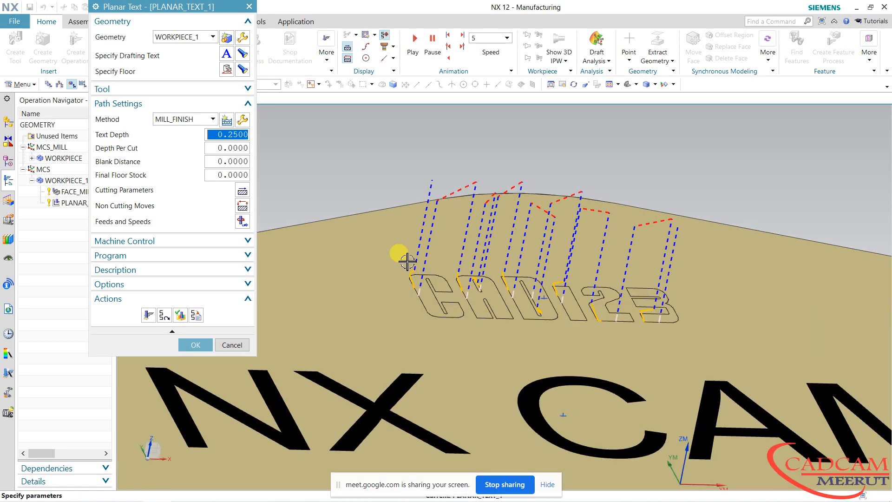
{"action": "scroll", "coordinate": [432, 231], "scroll_direction": "down", "scroll_amount": 2}
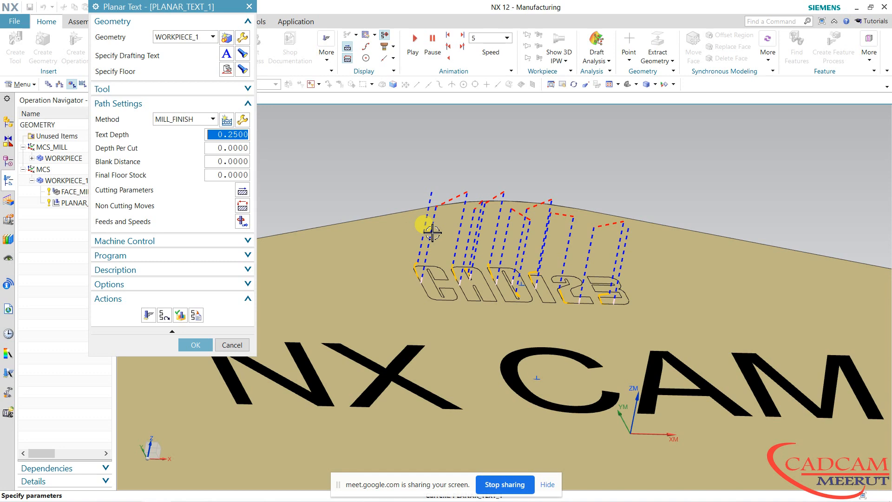
Step: Verify the planar text toolpath by running its Replay animation
{"action": "left_click", "coordinate": [180, 315]}
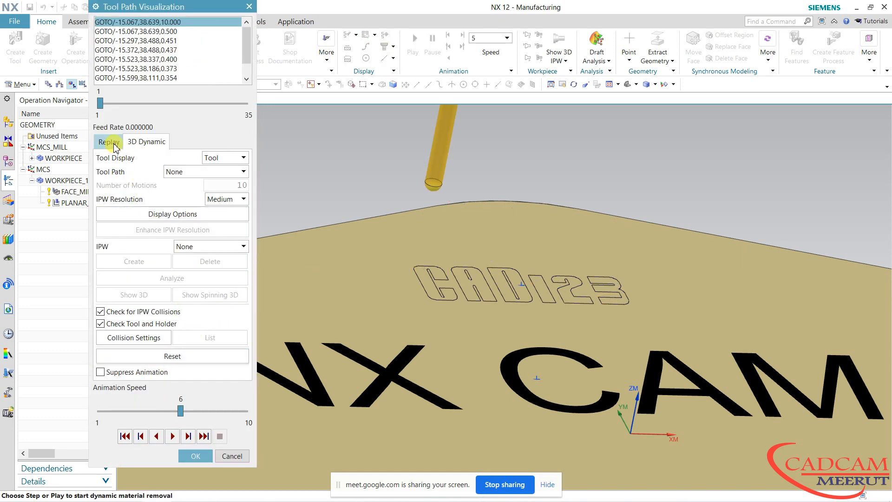
{"action": "left_click", "coordinate": [110, 141]}
{"action": "left_click", "coordinate": [172, 436]}
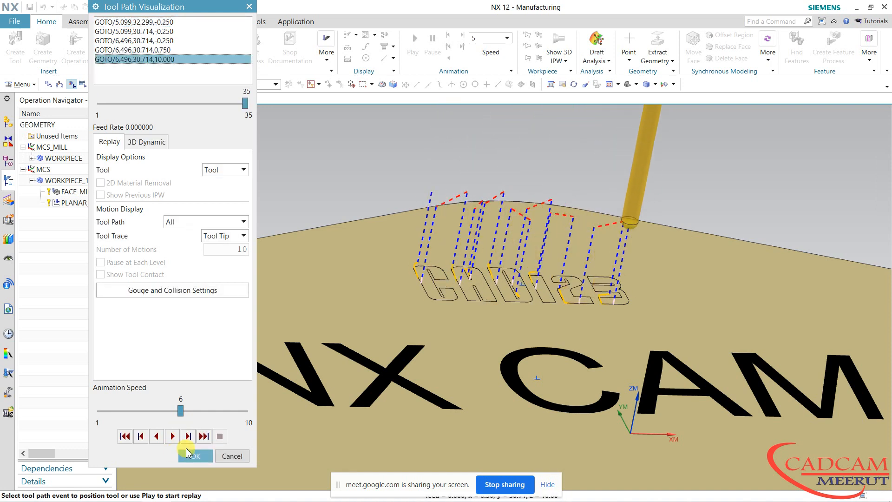
Step: Simulate the engraving in 3D Dynamic at animation speed 7, and accept the Planar Text operation
{"action": "left_click", "coordinate": [150, 142]}
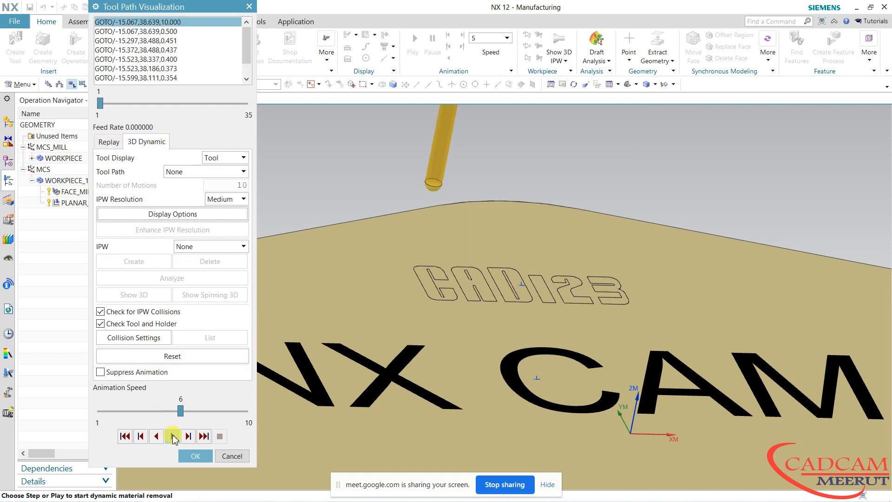
{"action": "left_click", "coordinate": [195, 411]}
{"action": "left_click", "coordinate": [173, 436]}
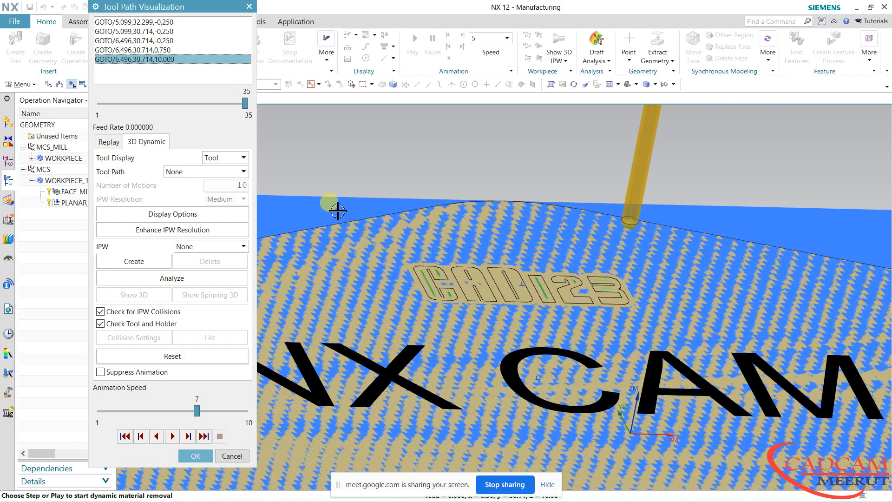
{"action": "left_click", "coordinate": [203, 457]}
{"action": "left_click", "coordinate": [200, 344]}
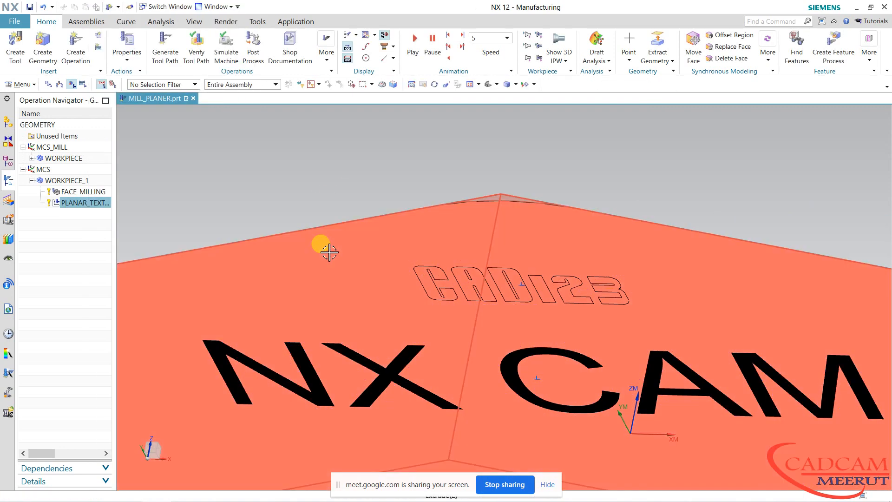
Step: Hide the extruded part body and the CAD123 note
{"action": "right_click", "coordinate": [330, 253]}
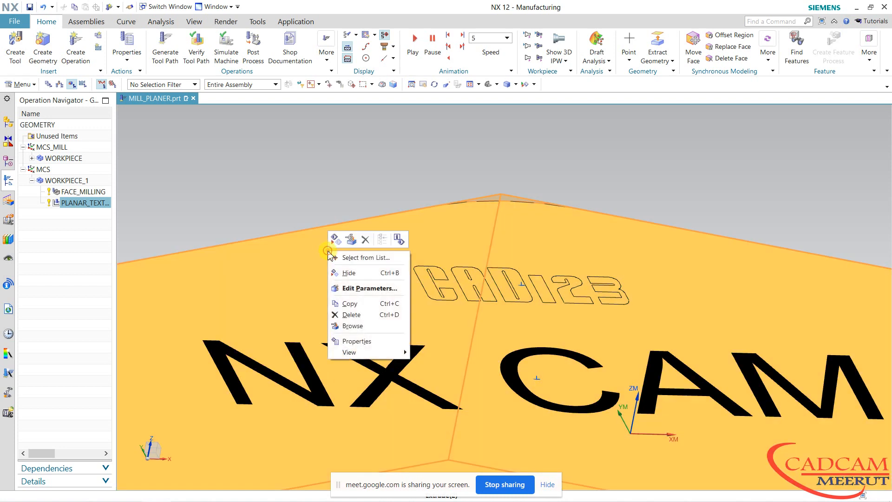
{"action": "left_click", "coordinate": [348, 273]}
{"action": "right_click", "coordinate": [428, 272]}
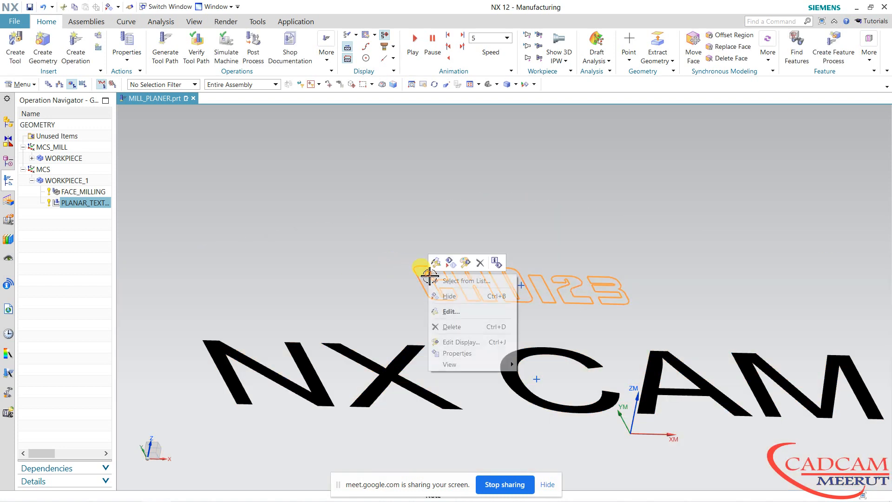
{"action": "left_click", "coordinate": [446, 297]}
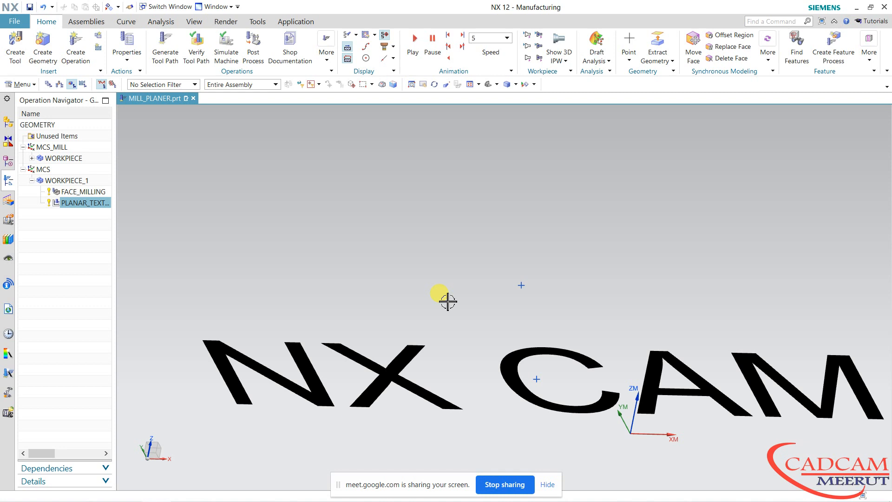
Step: Verify PLANAR_TEXT_1 again with a 3D Dynamic simulation at animation speed 5
{"action": "left_click", "coordinate": [88, 205]}
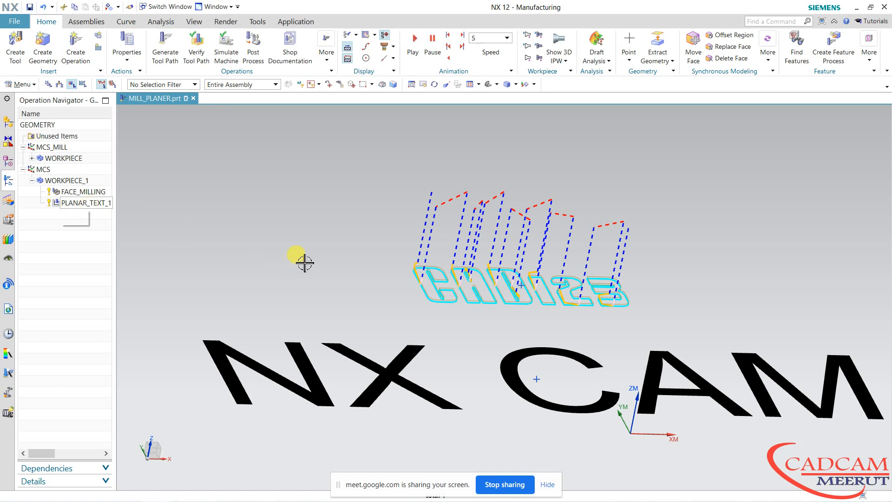
{"action": "left_click", "coordinate": [195, 45]}
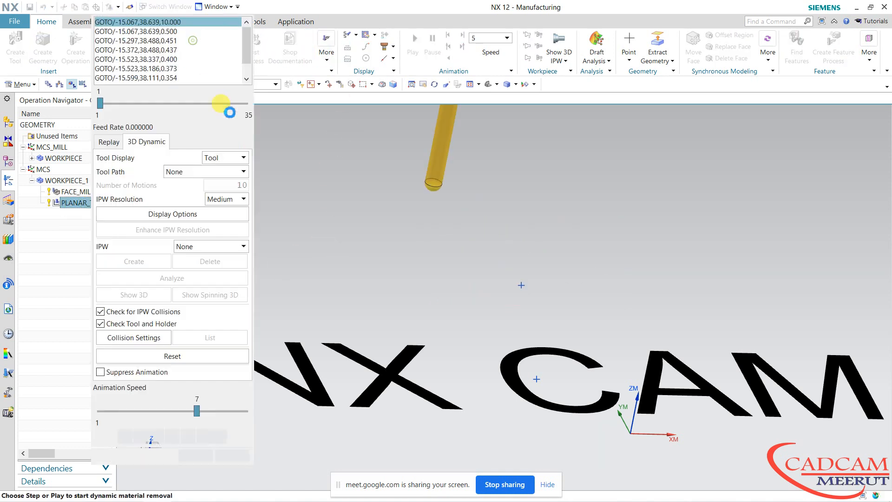
{"action": "left_click", "coordinate": [154, 411]}
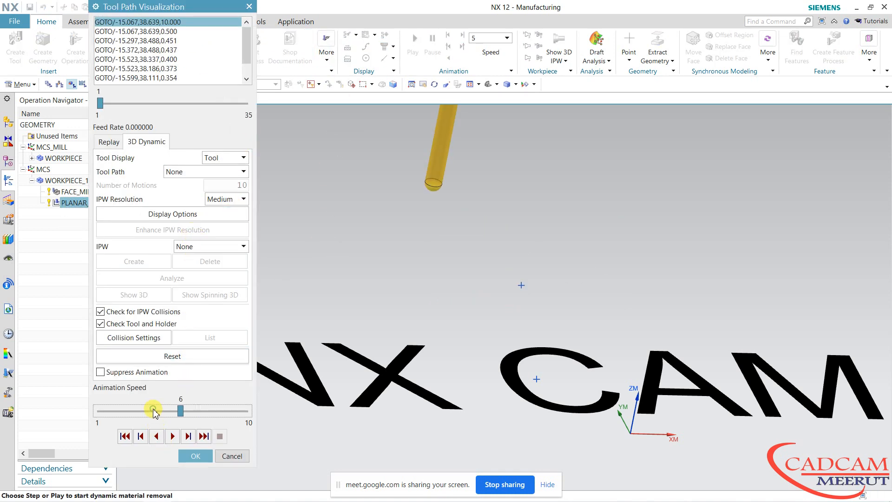
{"action": "left_click", "coordinate": [172, 436]}
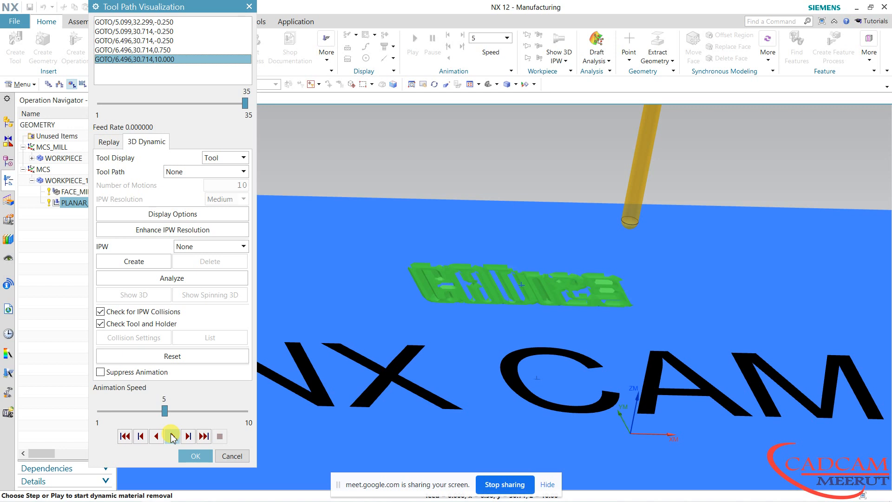
Step: Examine the simulated CAD123 engraving up close from a steeper angle, and leave the tool path visualization
{"action": "scroll", "coordinate": [514, 259], "scroll_direction": "up", "scroll_amount": 4}
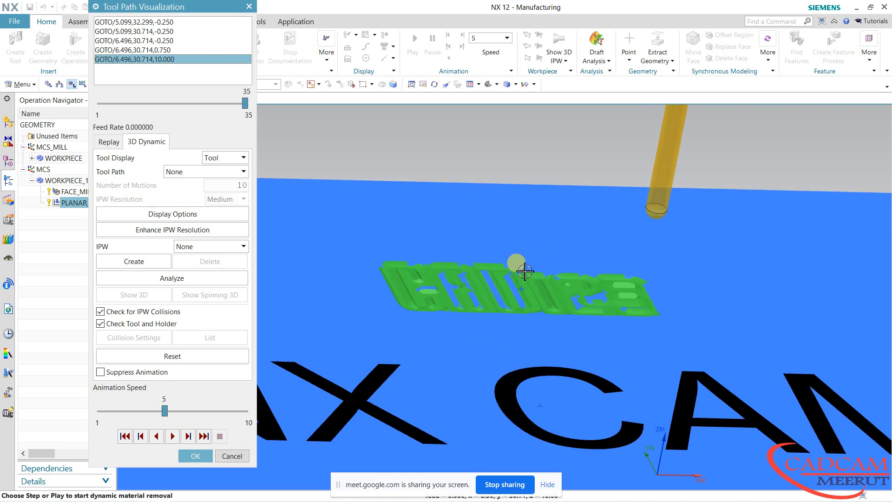
{"action": "scroll", "coordinate": [518, 277], "scroll_direction": "down", "scroll_amount": 2}
{"action": "middle_click_drag", "start_coordinate": [514, 281], "coordinate": [493, 282]}
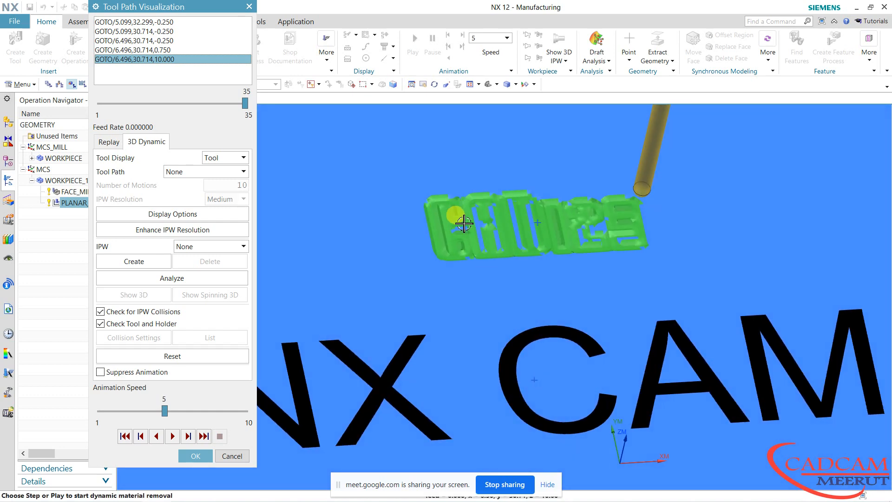
{"action": "left_click", "coordinate": [232, 456]}
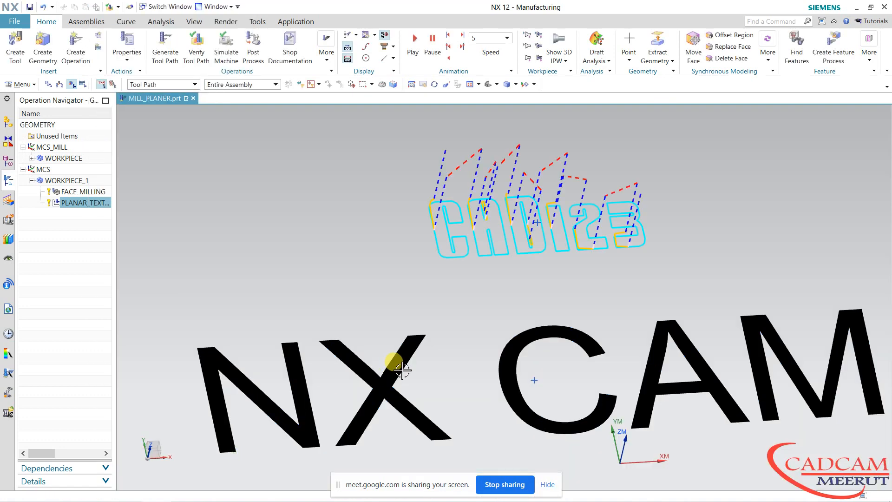
Step: Undo the hiding of the part body and the CAD123 note, and clear the operation selection
{"action": "scroll", "coordinate": [392, 263], "scroll_direction": "down", "scroll_amount": 5}
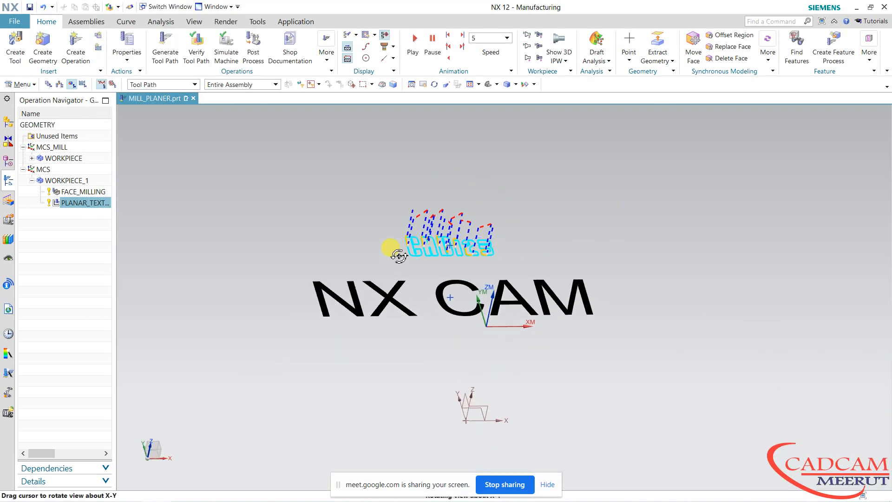
{"action": "left_click", "coordinate": [44, 8]}
{"action": "left_click", "coordinate": [44, 10]}
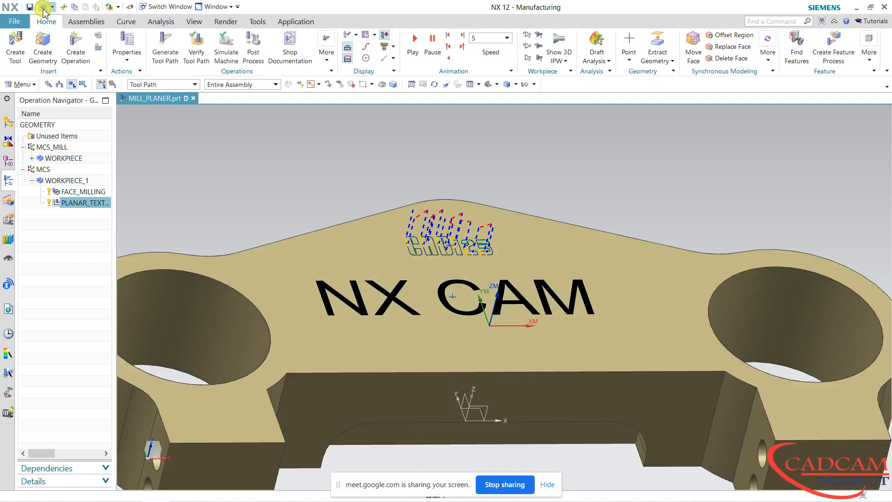
{"action": "left_click", "coordinate": [258, 178]}
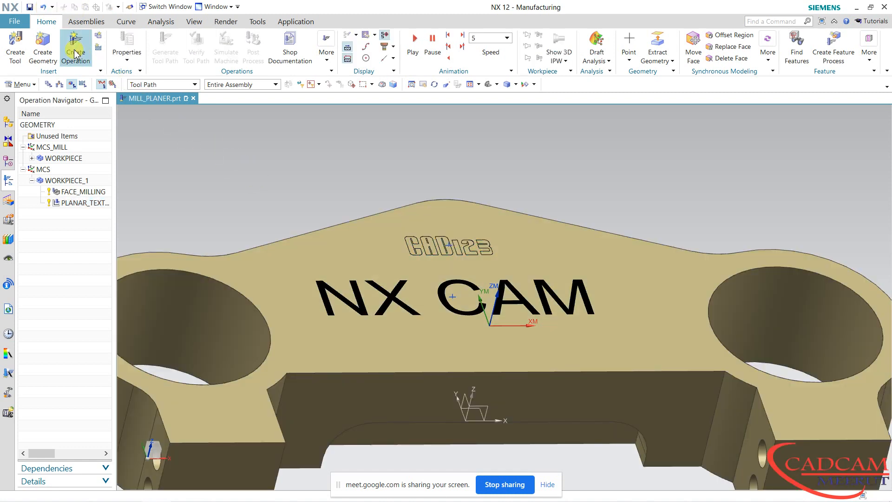
Step: Edit PLANAR_TEXT_1 to replace the CAD123 note with the NX CAM note as its drafting text
{"action": "double_click", "coordinate": [90, 209]}
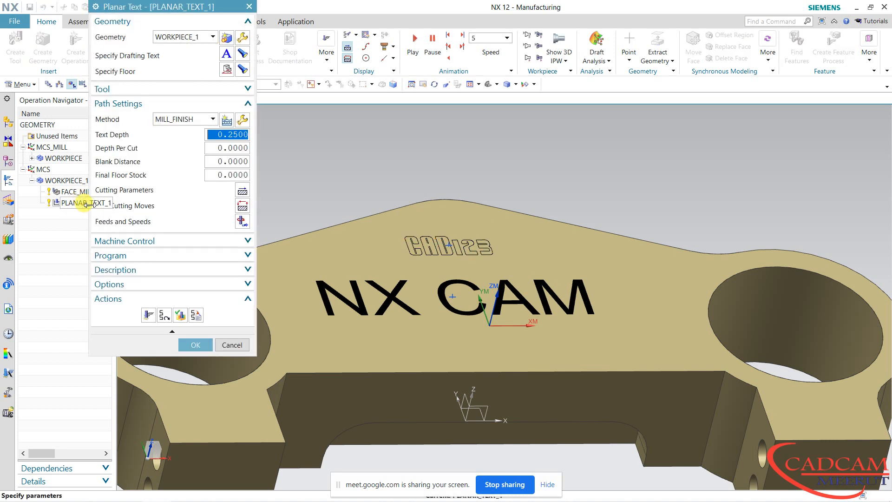
{"action": "left_click", "coordinate": [229, 56]}
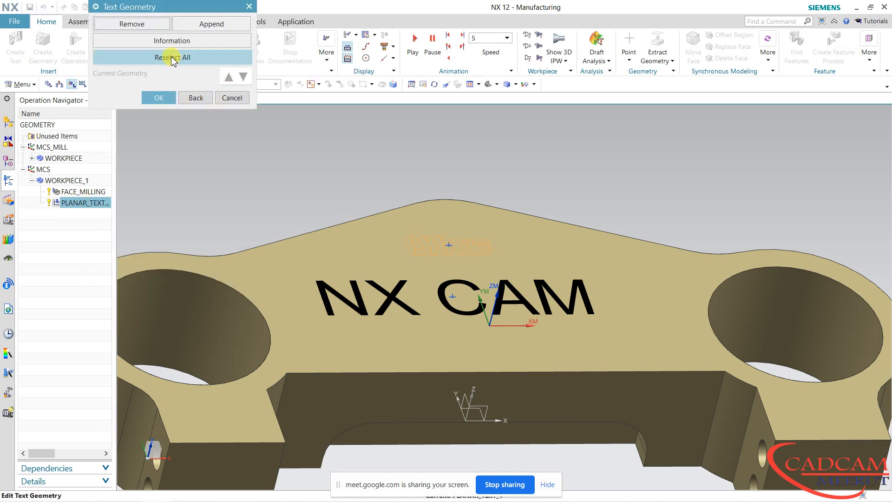
{"action": "left_click", "coordinate": [139, 24]}
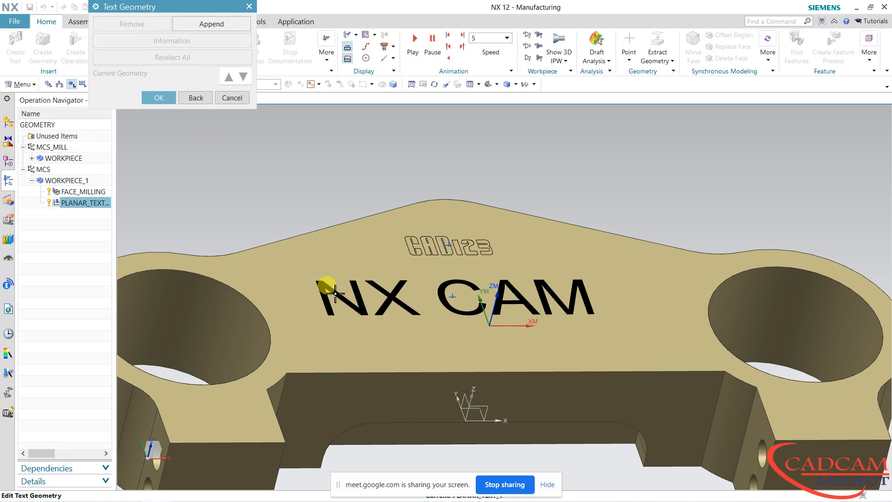
{"action": "left_click", "coordinate": [162, 97]}
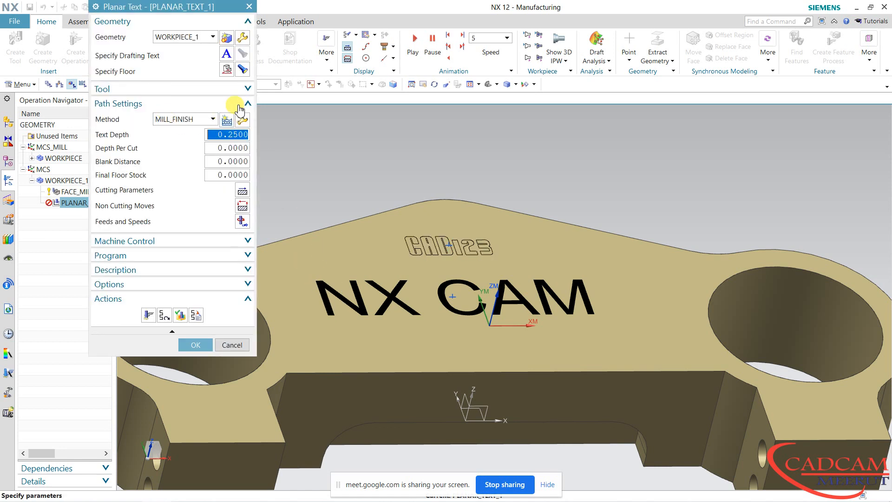
{"action": "left_click", "coordinate": [226, 53]}
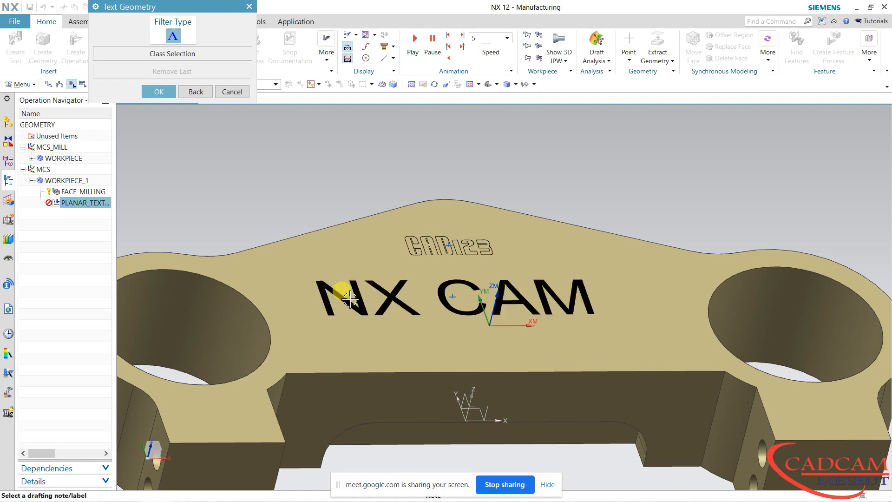
{"action": "left_click", "coordinate": [350, 298]}
{"action": "left_click", "coordinate": [159, 91]}
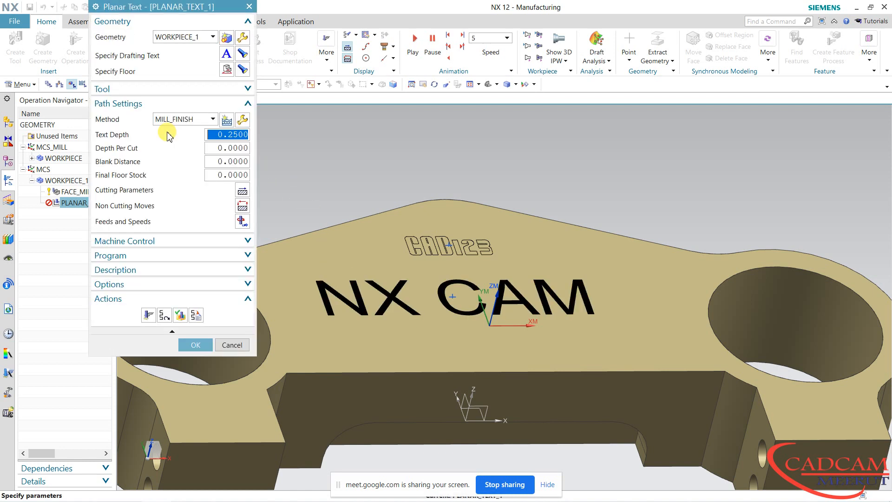
Step: Generate the tool path for the NX CAM text and accept the Planar Text operation
{"action": "left_click", "coordinate": [148, 315]}
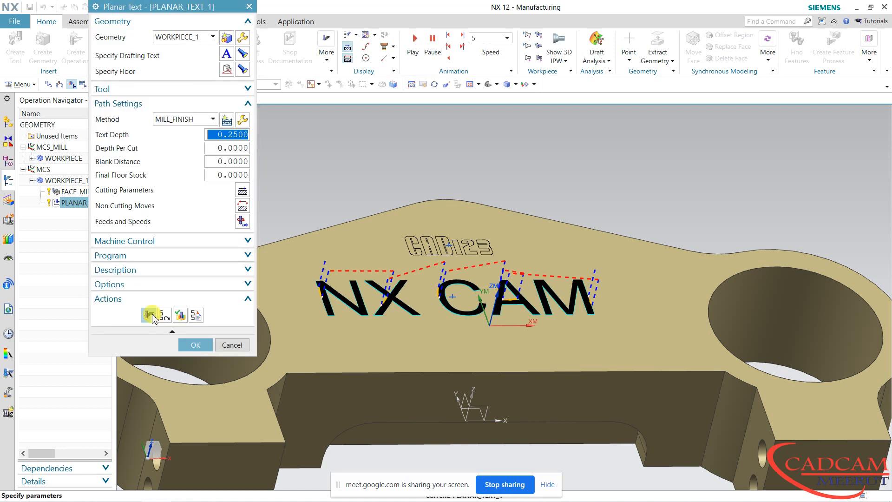
{"action": "left_click", "coordinate": [189, 343]}
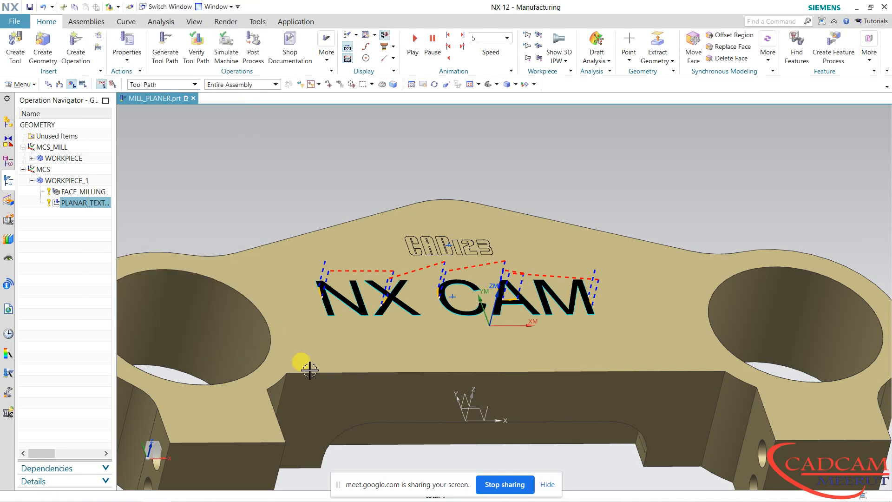
{"action": "scroll", "coordinate": [248, 264], "scroll_direction": "down", "scroll_amount": 1}
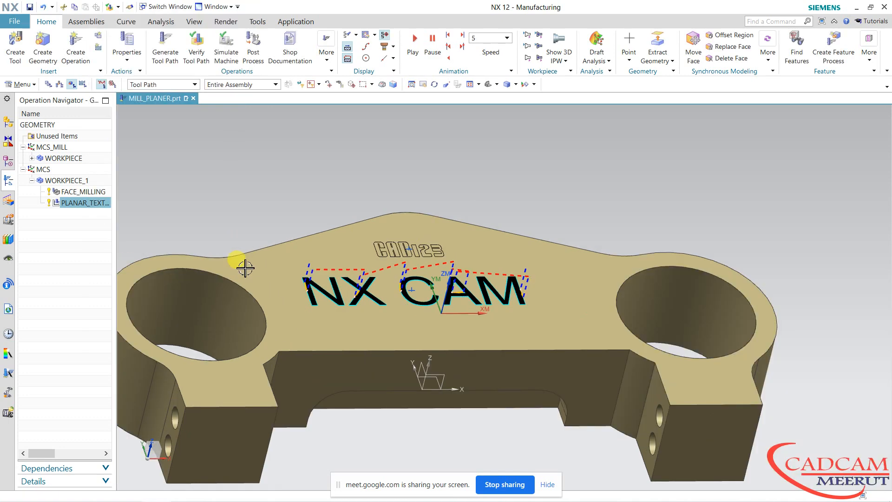
{"action": "right_click_drag", "start_coordinate": [244, 276], "coordinate": [236, 240]}
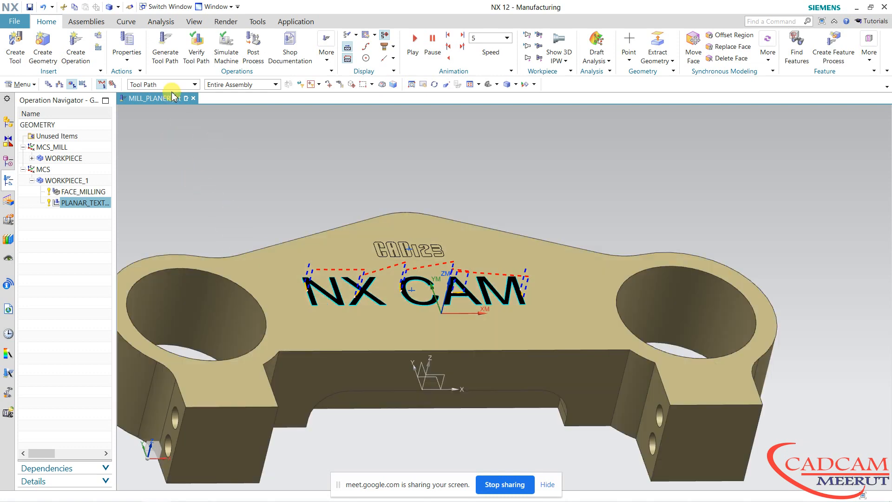
Step: Remove the selection filter restriction and hide the part body and the NX CAM text
{"action": "left_click", "coordinate": [167, 84]}
{"action": "left_click", "coordinate": [153, 96]}
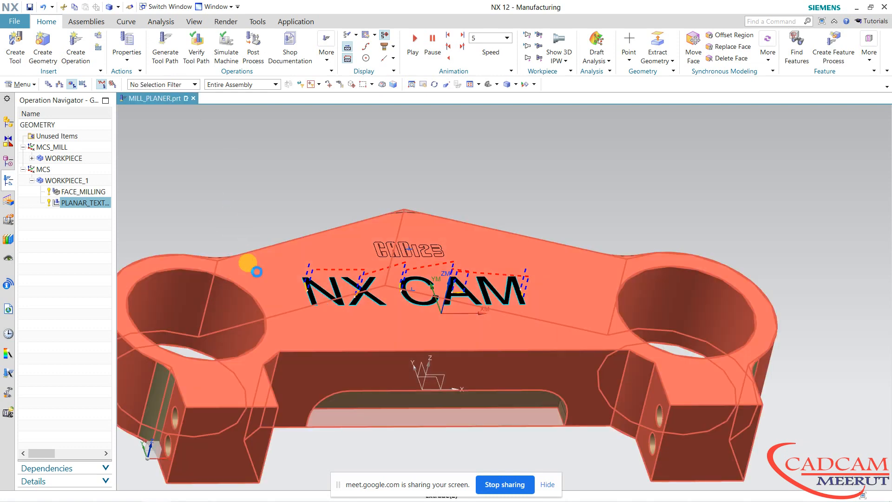
{"action": "left_click", "coordinate": [250, 260]}
{"action": "key", "text": "ctrl+b"}
{"action": "left_click", "coordinate": [339, 298]}
{"action": "key", "text": "ctrl+b"}
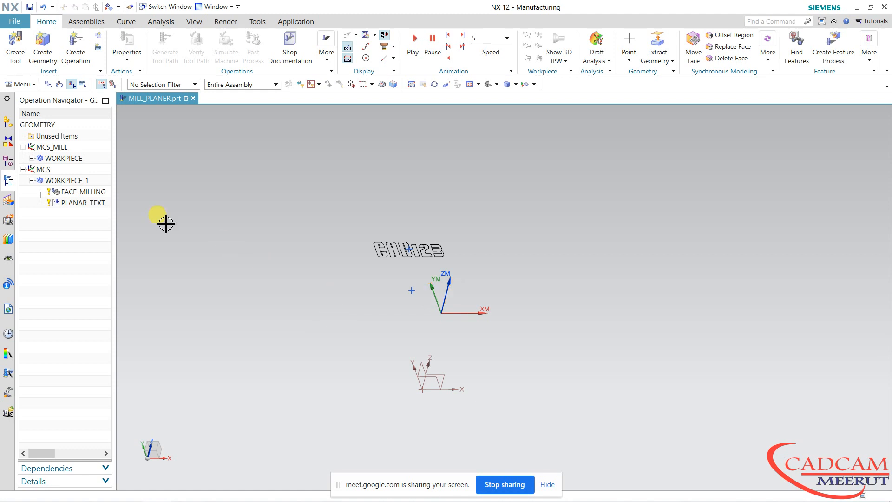
Step: Verify the planar text operation under WORKPIECE_1 by playing its 3D Dynamic simulation and examining the engraved NX CAM text up close
{"action": "left_click", "coordinate": [72, 203]}
{"action": "left_click", "coordinate": [196, 47]}
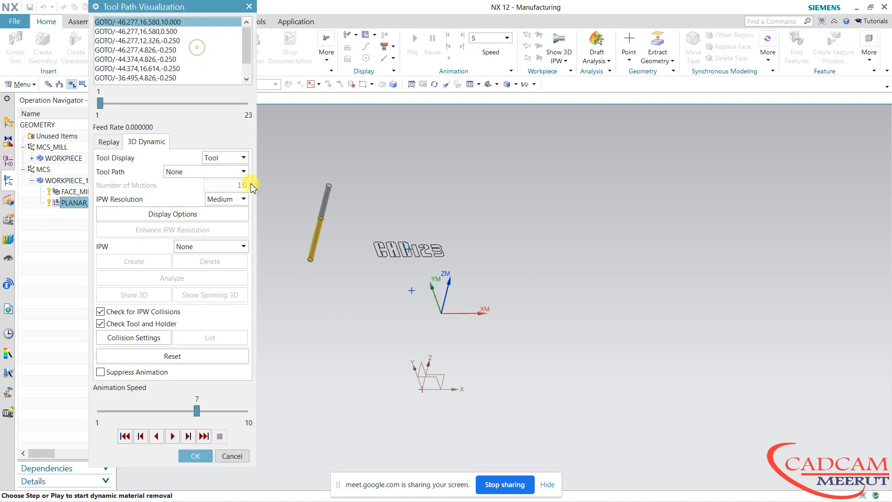
{"action": "left_click", "coordinate": [172, 436]}
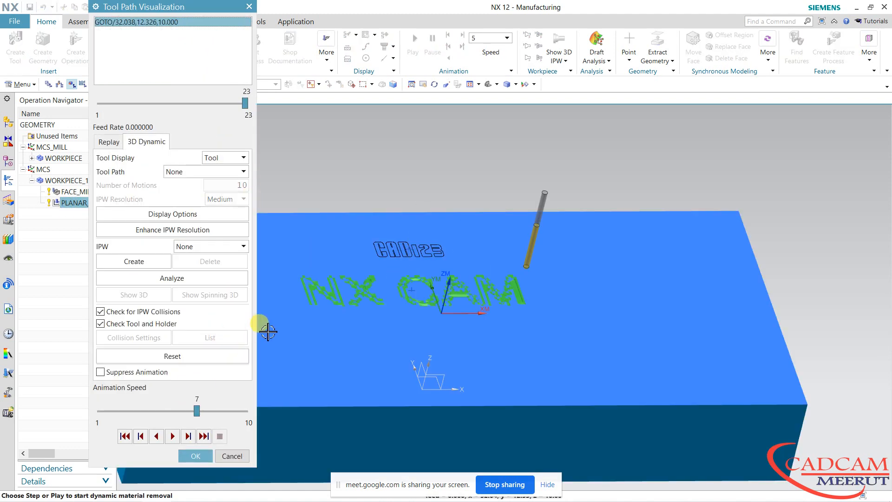
{"action": "scroll", "coordinate": [302, 283], "scroll_direction": "up", "scroll_amount": 4}
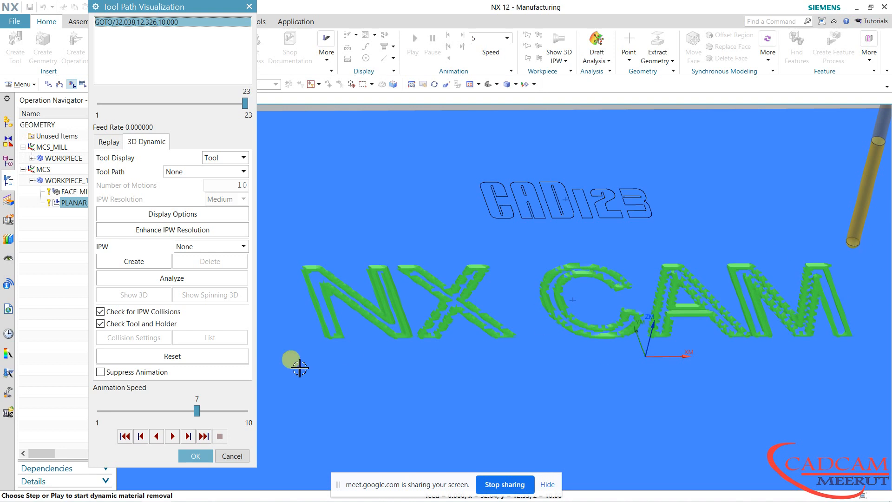
{"action": "left_click", "coordinate": [188, 454]}
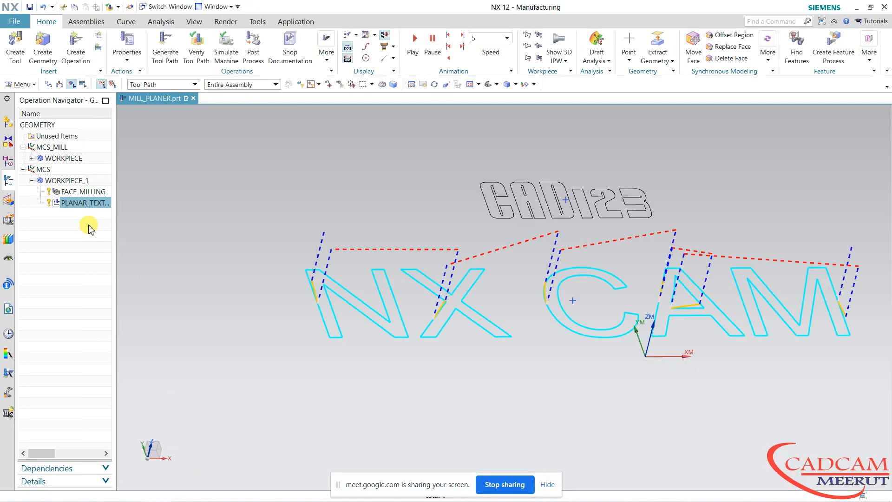
Step: Undo the hiding of the part body and the NX CAM text
{"action": "left_click", "coordinate": [44, 8]}
{"action": "left_click", "coordinate": [45, 9]}
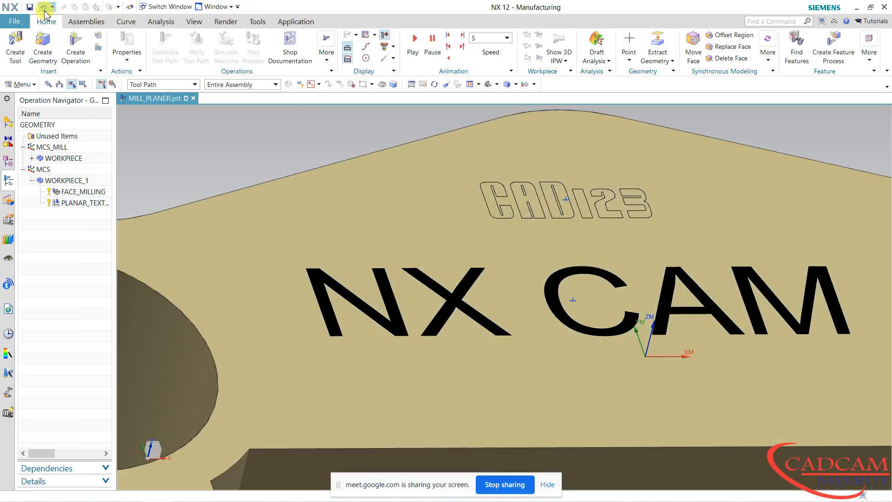
Step: Expand the WORKPIECE group under MCS_MILL to review its existing operations
{"action": "left_click", "coordinate": [76, 47]}
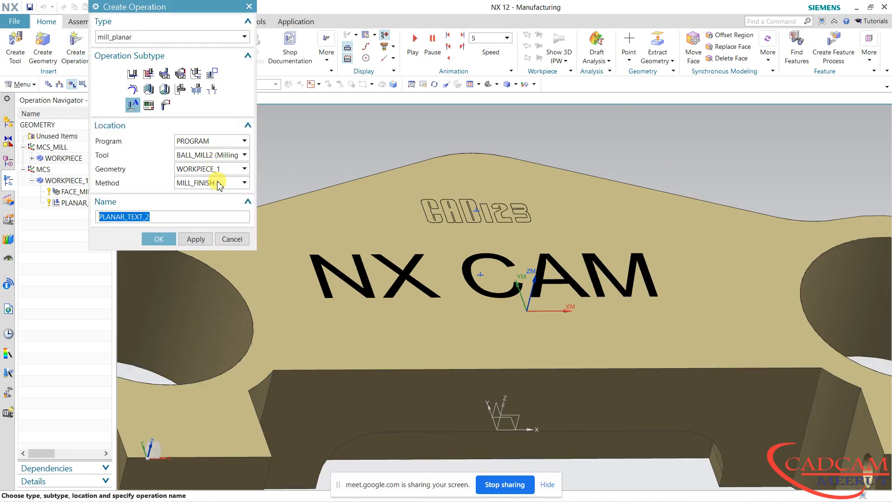
{"action": "left_click", "coordinate": [232, 239]}
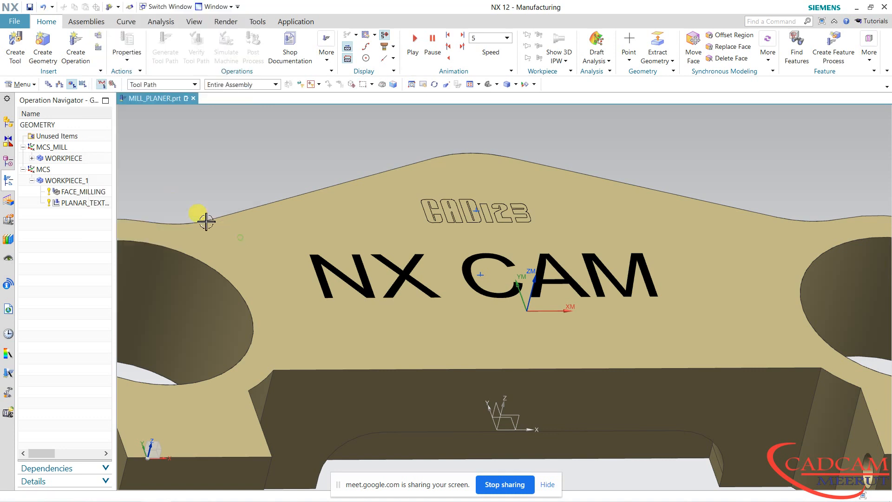
{"action": "left_click", "coordinate": [31, 159]}
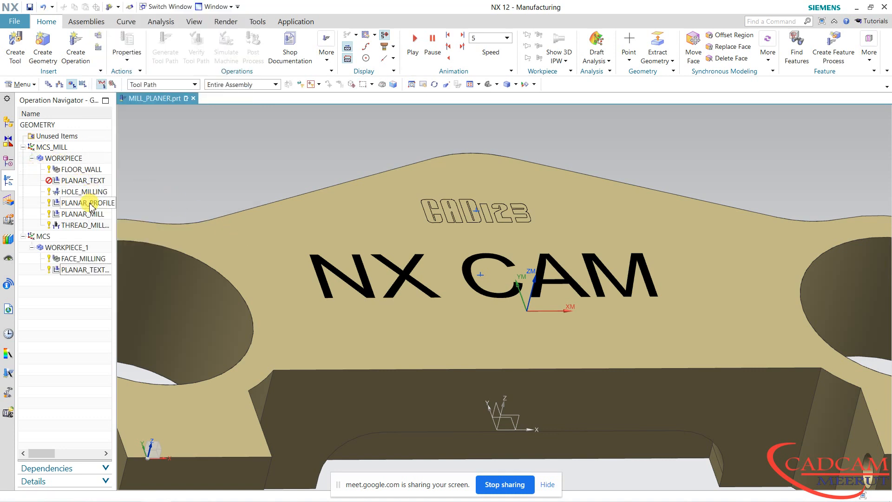
{"action": "left_click", "coordinate": [75, 46]}
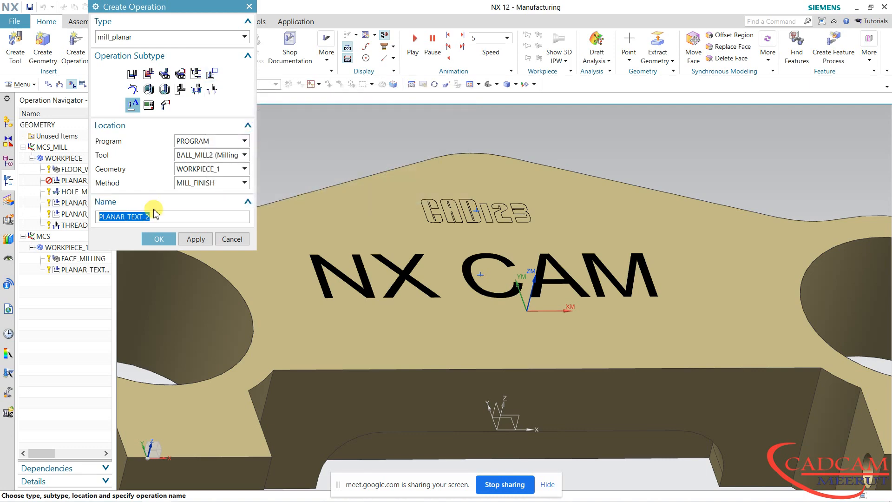
{"action": "left_click", "coordinate": [233, 239]}
{"action": "scroll", "coordinate": [311, 254], "scroll_direction": "down", "scroll_amount": 5}
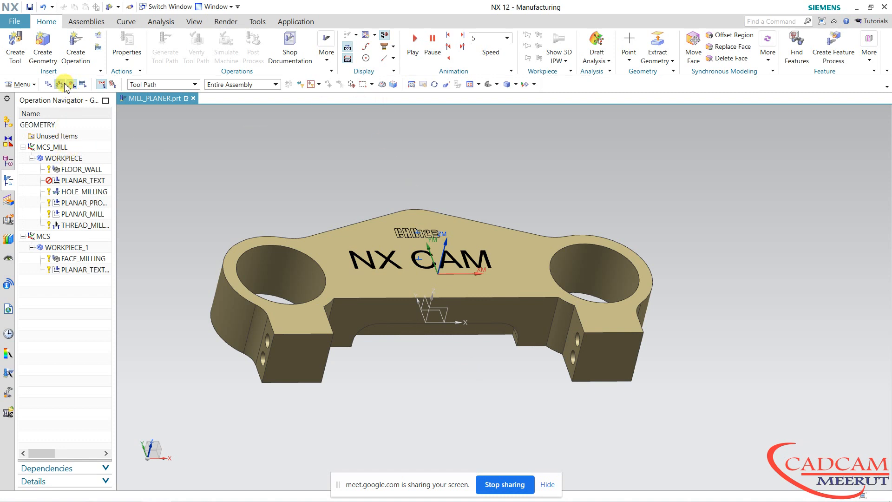
Step: Create a Planar Profile operation on WORKPIECE_1 using tool MILL_10 and method MILL_ROUGH
{"action": "left_click", "coordinate": [88, 60]}
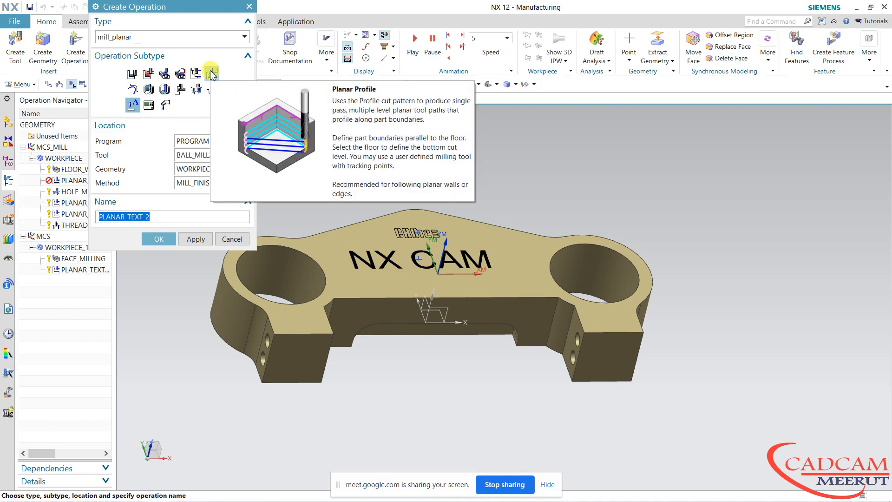
{"action": "left_click", "coordinate": [212, 74]}
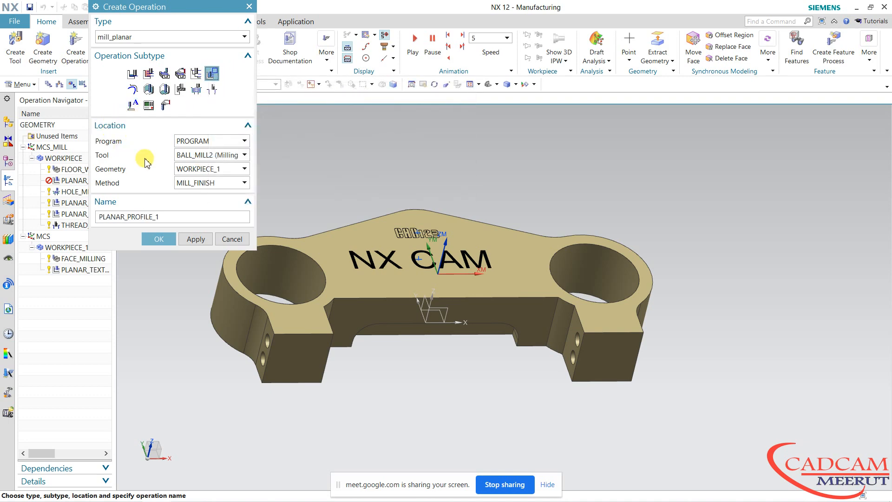
{"action": "left_click", "coordinate": [199, 156]}
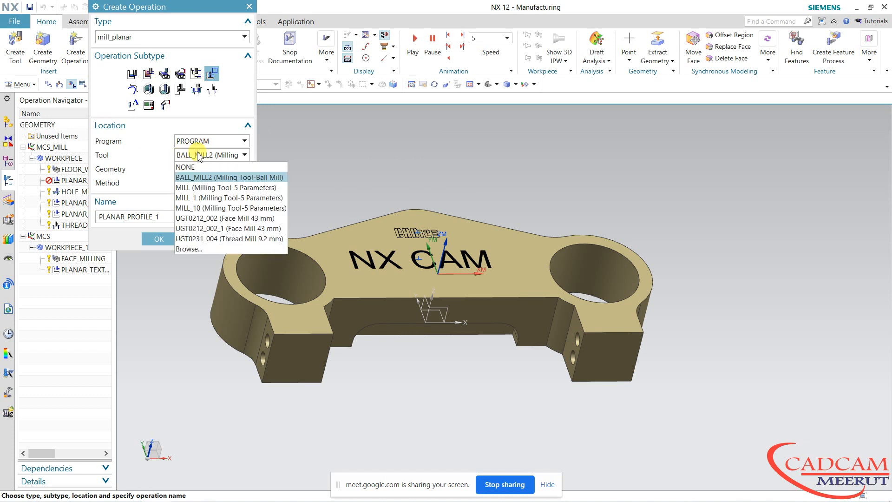
{"action": "left_click", "coordinate": [232, 208]}
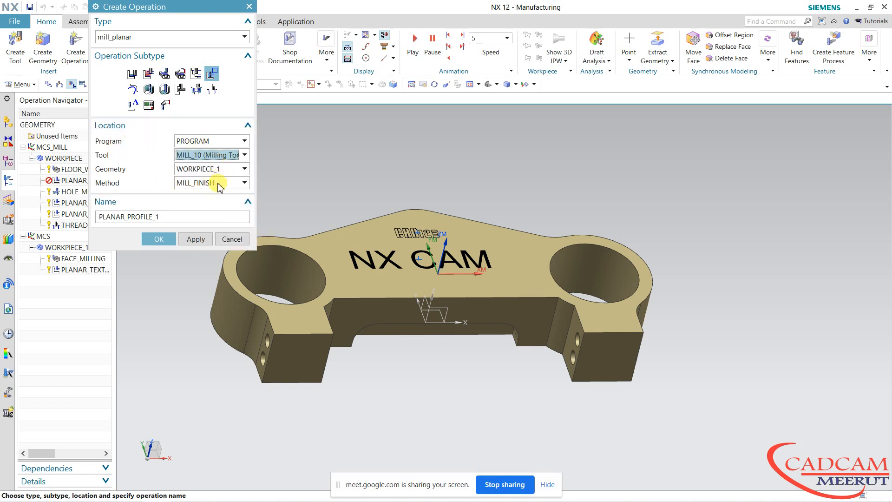
{"action": "left_click", "coordinate": [219, 184]}
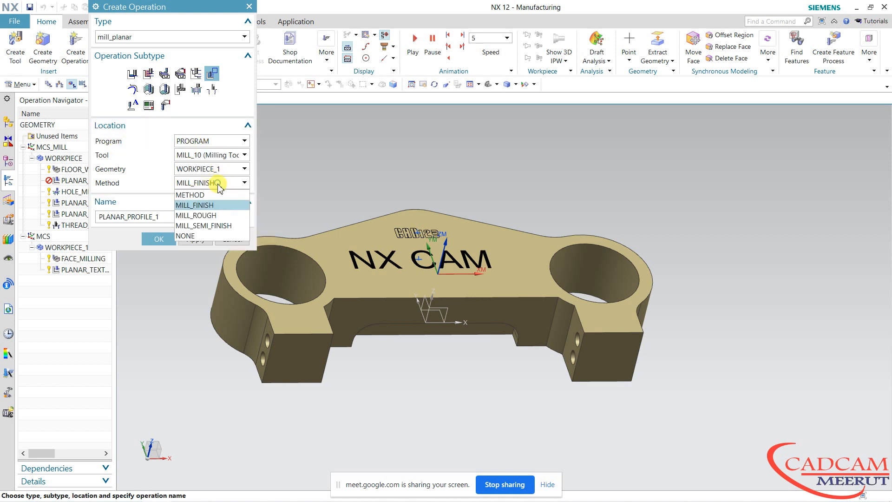
{"action": "left_click", "coordinate": [222, 216]}
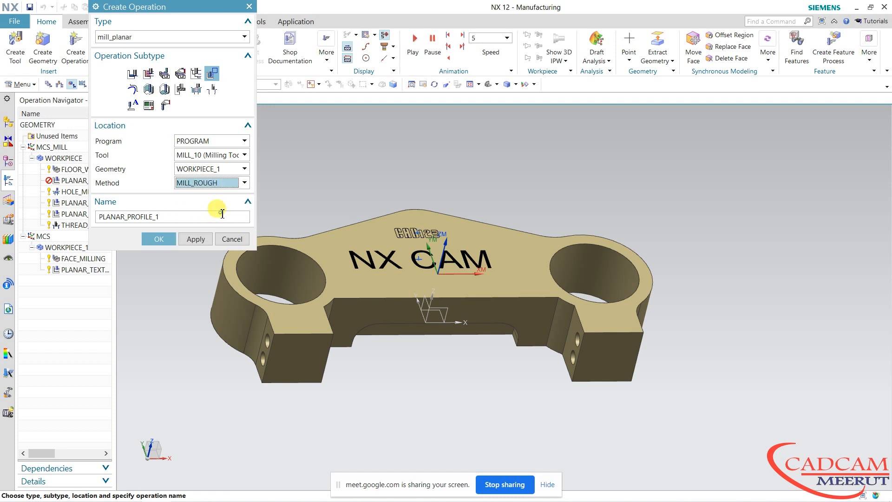
{"action": "left_click", "coordinate": [158, 238]}
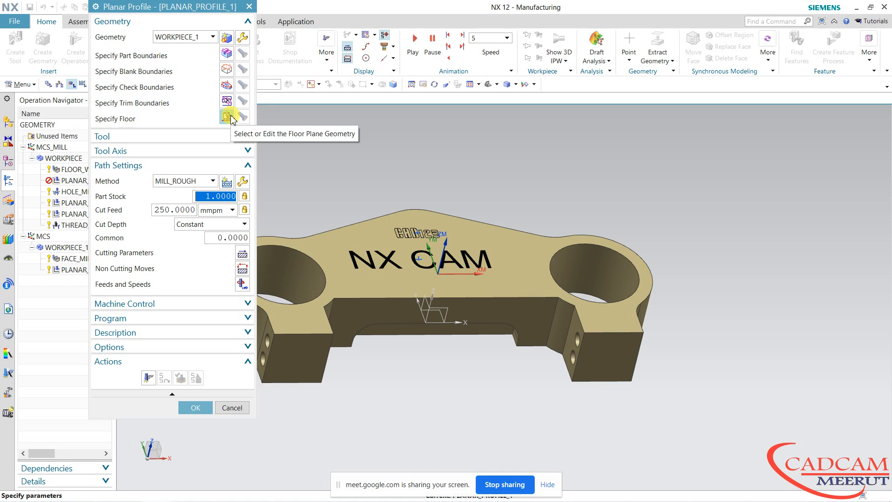
Step: Define the part boundary by curves, picking the five top-face edges around the front recess between the two arms
{"action": "left_click_drag", "start_coordinate": [182, 9], "coordinate": [210, 45]}
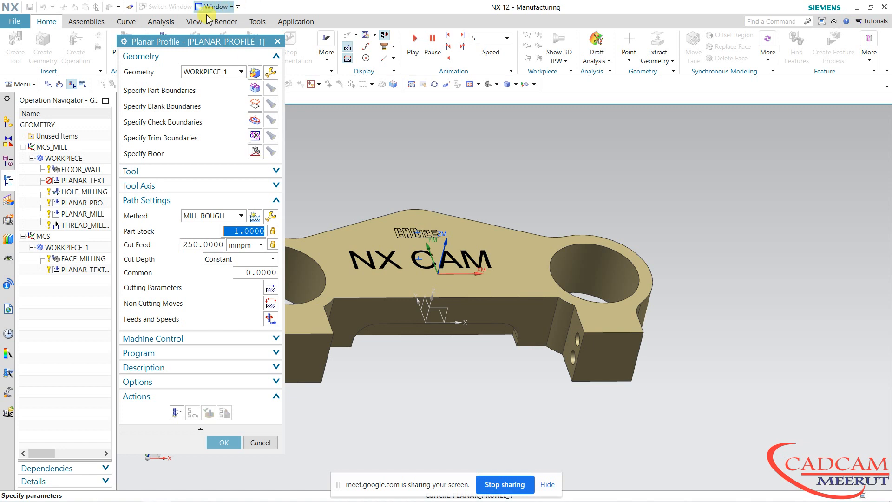
{"action": "left_click", "coordinate": [255, 89]}
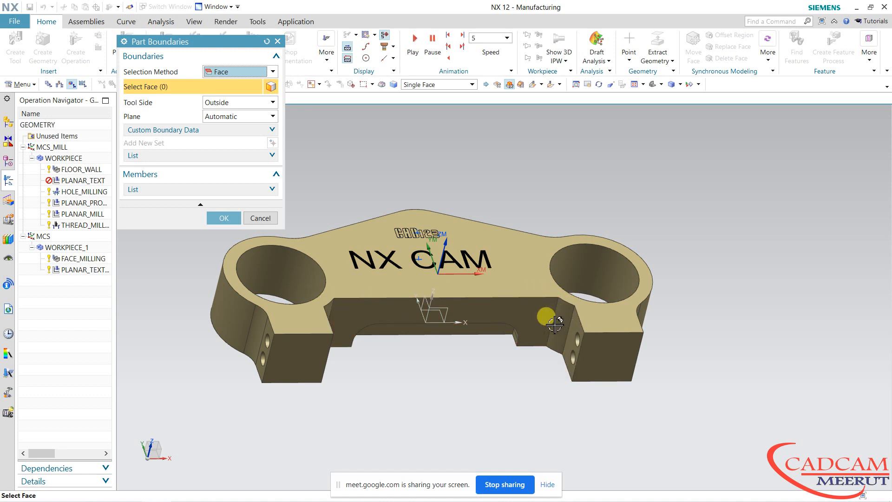
{"action": "left_click", "coordinate": [269, 71]}
{"action": "left_click", "coordinate": [240, 95]}
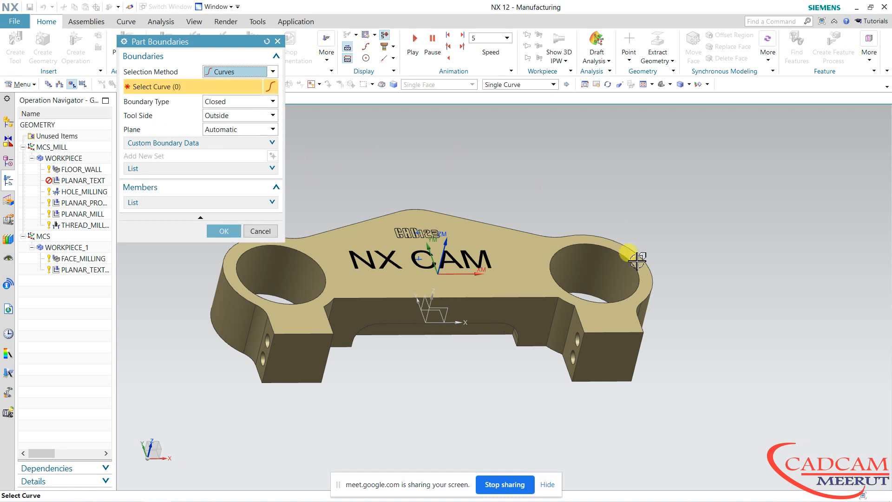
{"action": "left_click", "coordinate": [578, 320]}
{"action": "left_click", "coordinate": [568, 302]}
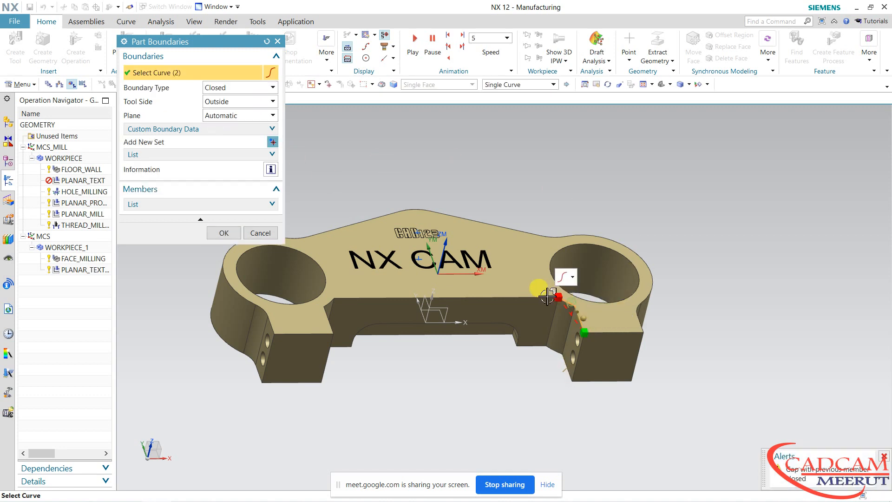
{"action": "left_click", "coordinate": [541, 297]}
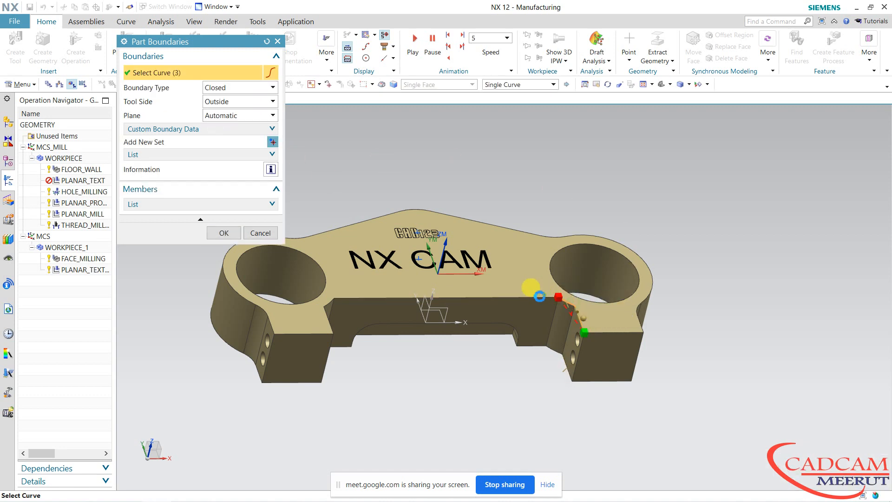
{"action": "scroll", "coordinate": [329, 305], "scroll_direction": "up", "scroll_amount": 3}
{"action": "left_click", "coordinate": [320, 301]}
{"action": "left_click", "coordinate": [334, 345]}
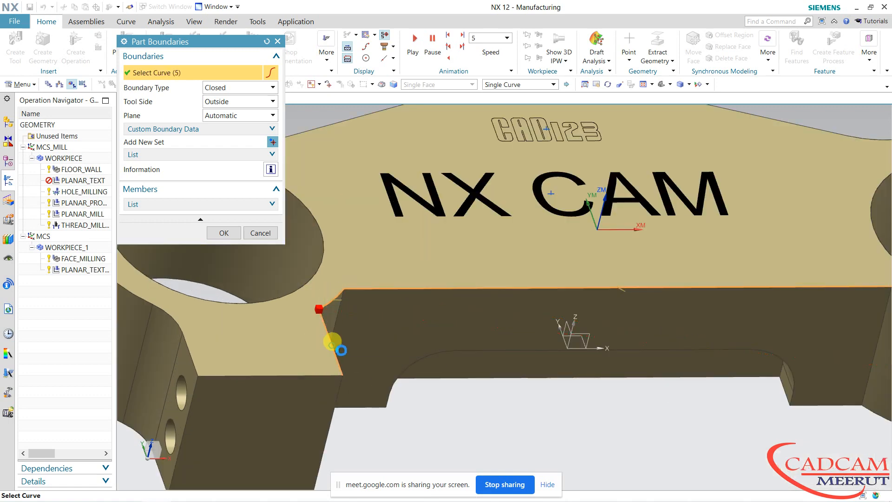
Step: Set the part boundary's tool side to Inside and accept the boundary
{"action": "scroll", "coordinate": [399, 298], "scroll_direction": "down", "scroll_amount": 4}
{"action": "scroll", "coordinate": [542, 339], "scroll_direction": "up", "scroll_amount": 1}
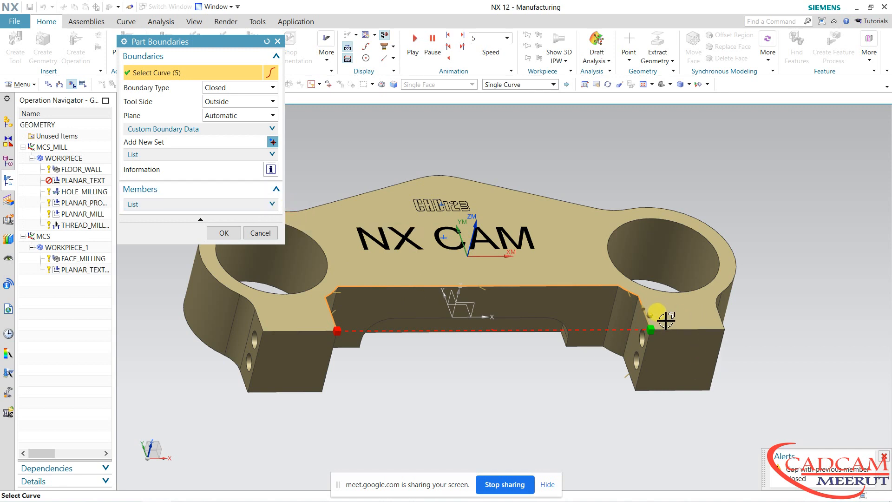
{"action": "scroll", "coordinate": [655, 315], "scroll_direction": "up", "scroll_amount": 3}
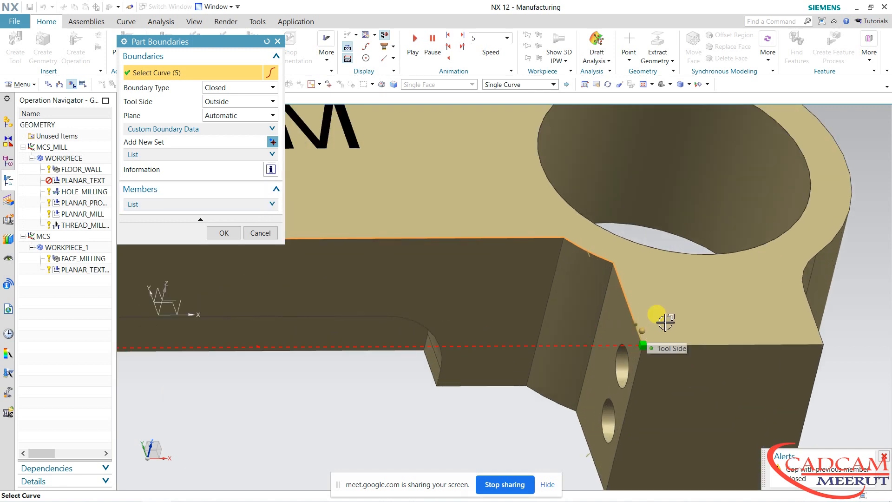
{"action": "scroll", "coordinate": [666, 325], "scroll_direction": "down", "scroll_amount": 2}
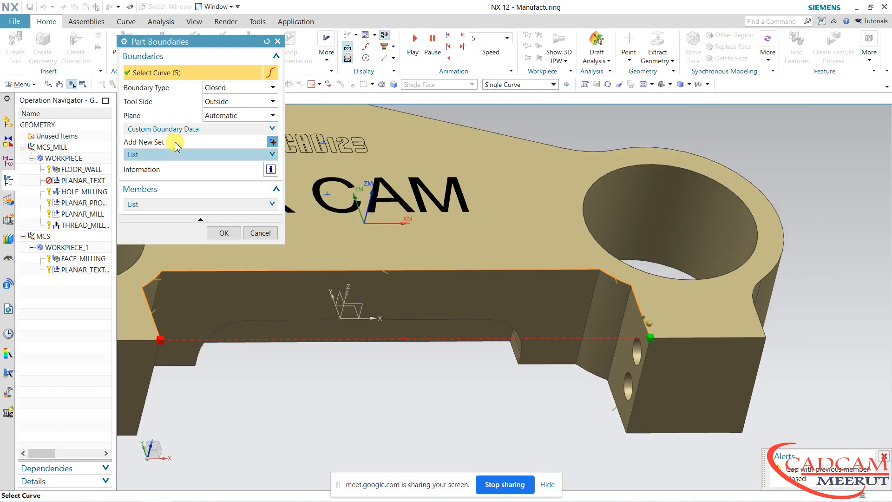
{"action": "left_click", "coordinate": [236, 103]}
{"action": "left_click", "coordinate": [234, 113]}
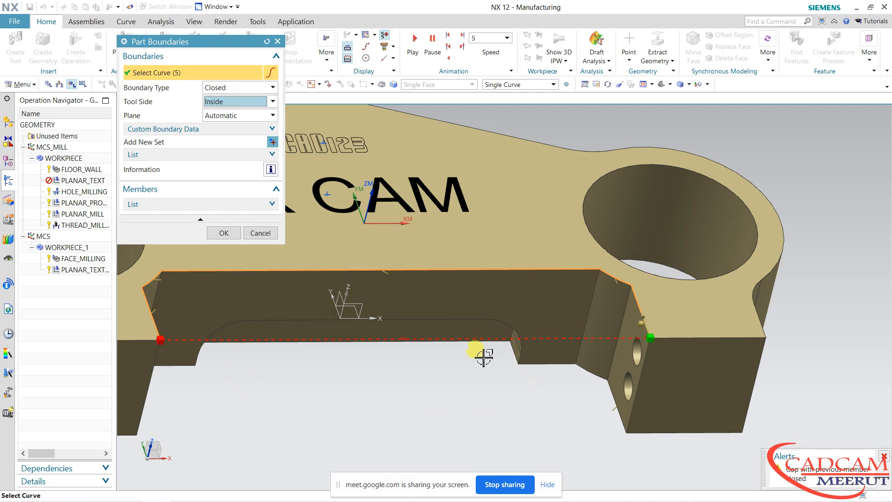
{"action": "left_click", "coordinate": [224, 233]}
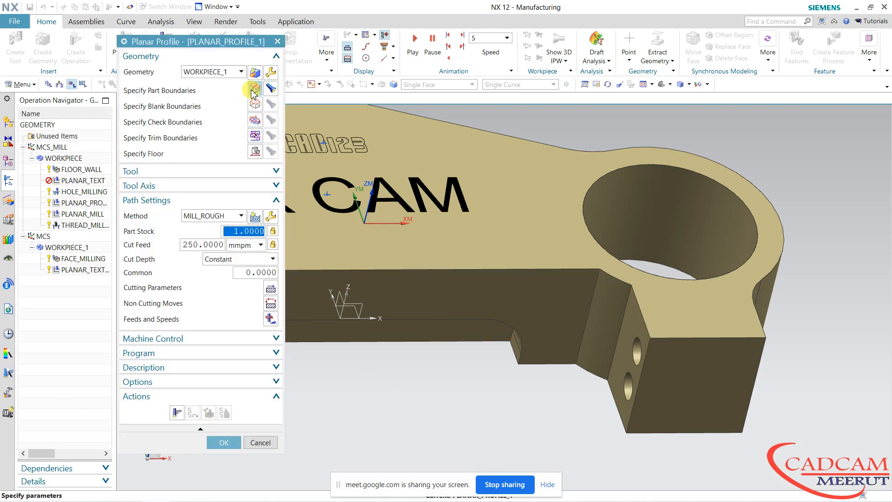
Step: Define the blank boundary by curves, picking the five top-face edges around the front recess between the two arms, and accept it
{"action": "scroll", "coordinate": [498, 253], "scroll_direction": "up", "scroll_amount": 5}
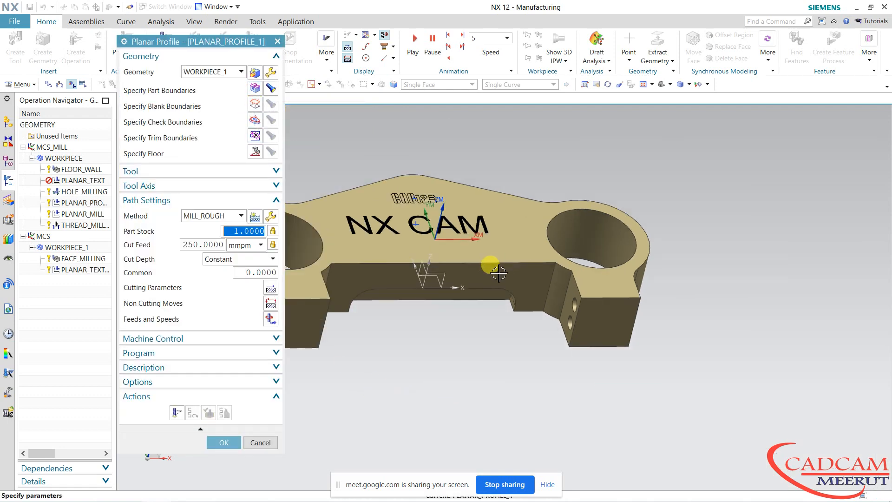
{"action": "scroll", "coordinate": [325, 237], "scroll_direction": "down", "scroll_amount": 3}
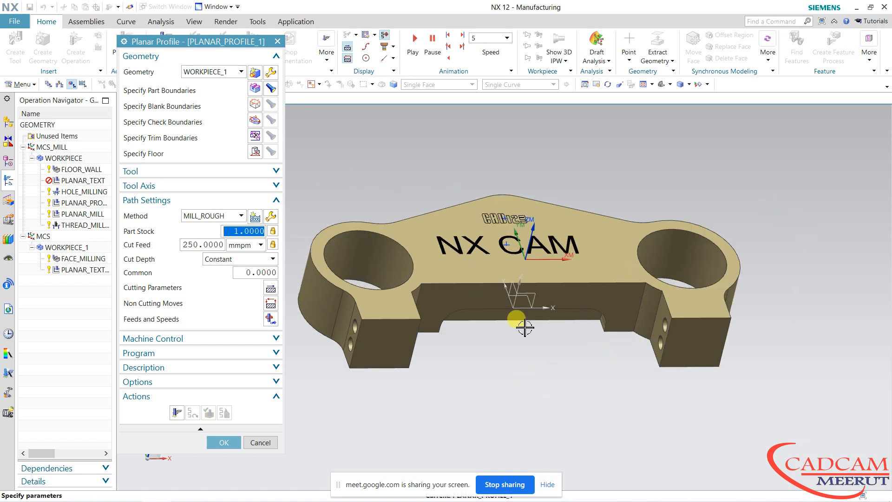
{"action": "scroll", "coordinate": [367, 321], "scroll_direction": "down", "scroll_amount": 2}
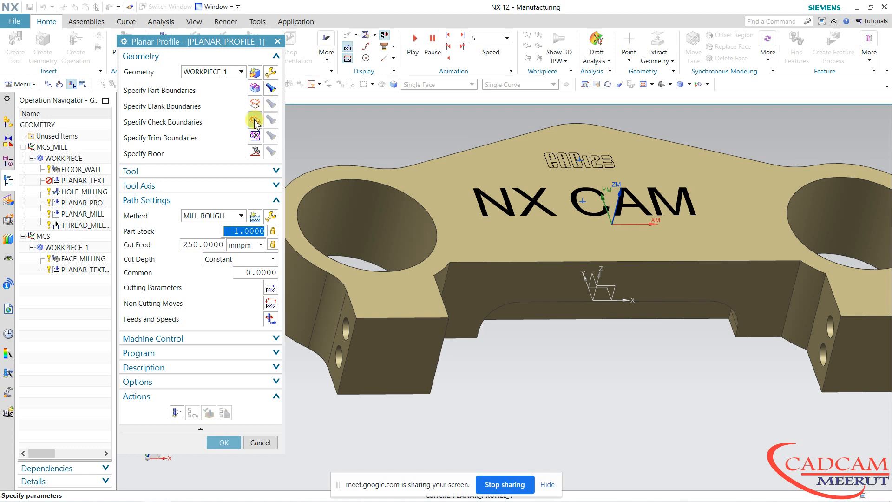
{"action": "left_click", "coordinate": [256, 106]}
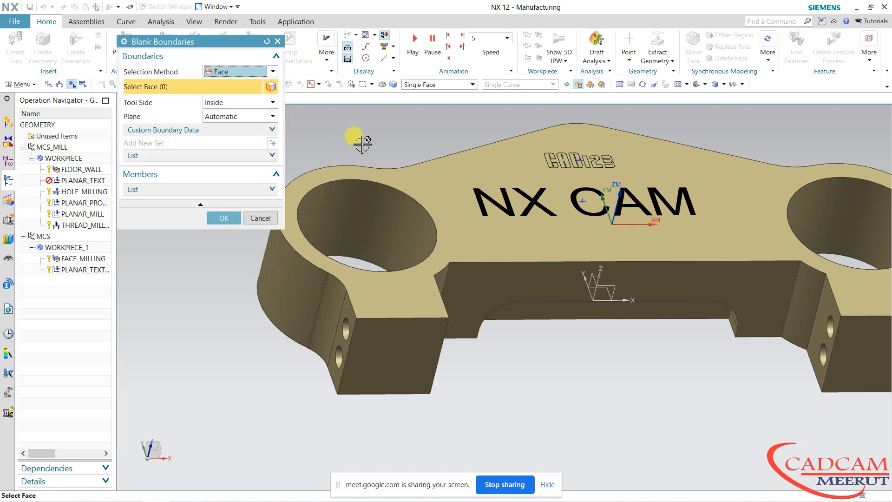
{"action": "left_click", "coordinate": [242, 72]}
{"action": "left_click", "coordinate": [234, 89]}
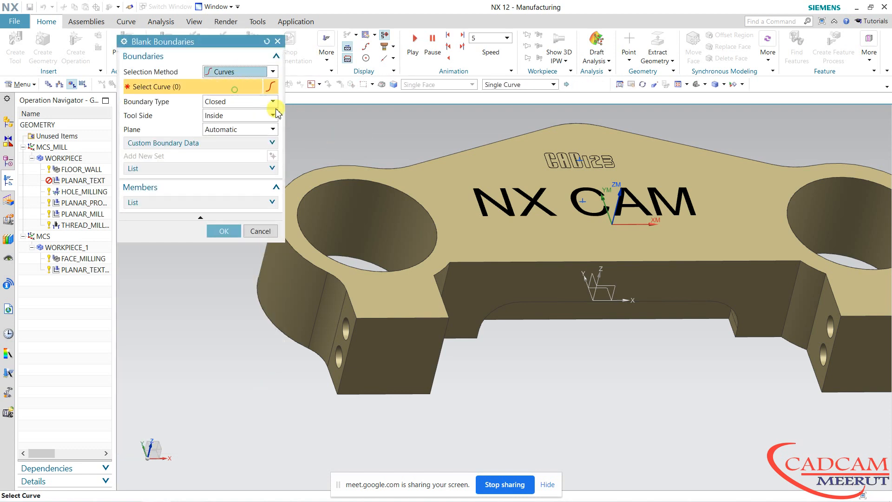
{"action": "left_click", "coordinate": [828, 295]}
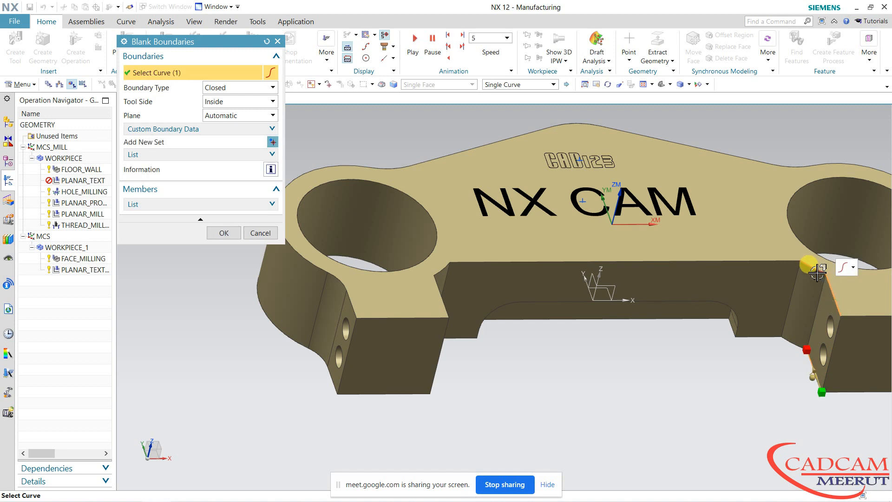
{"action": "left_click", "coordinate": [818, 273]}
{"action": "left_click", "coordinate": [751, 263]}
{"action": "left_click", "coordinate": [438, 272]}
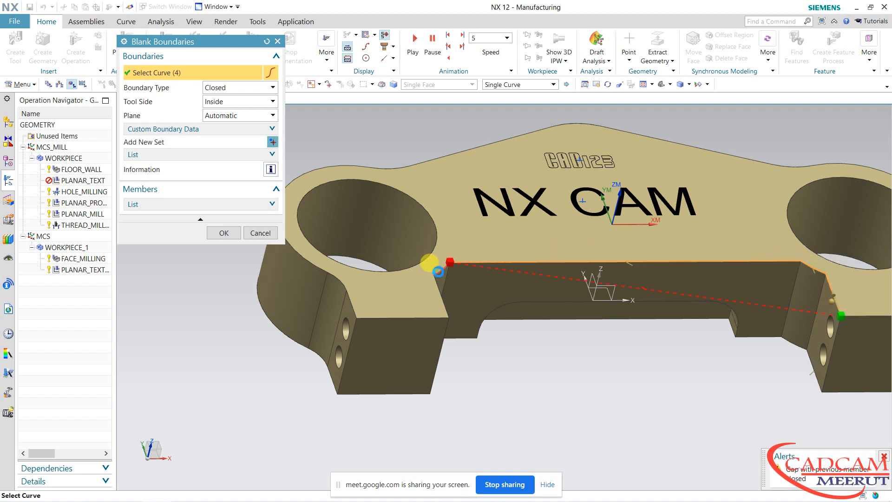
{"action": "left_click", "coordinate": [443, 297]}
{"action": "left_click", "coordinate": [803, 326]}
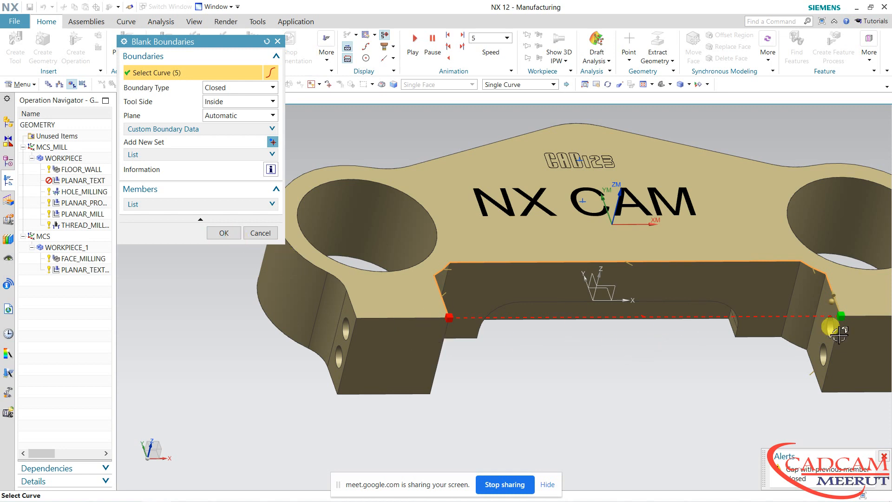
{"action": "scroll", "coordinate": [832, 309], "scroll_direction": "down", "scroll_amount": 1}
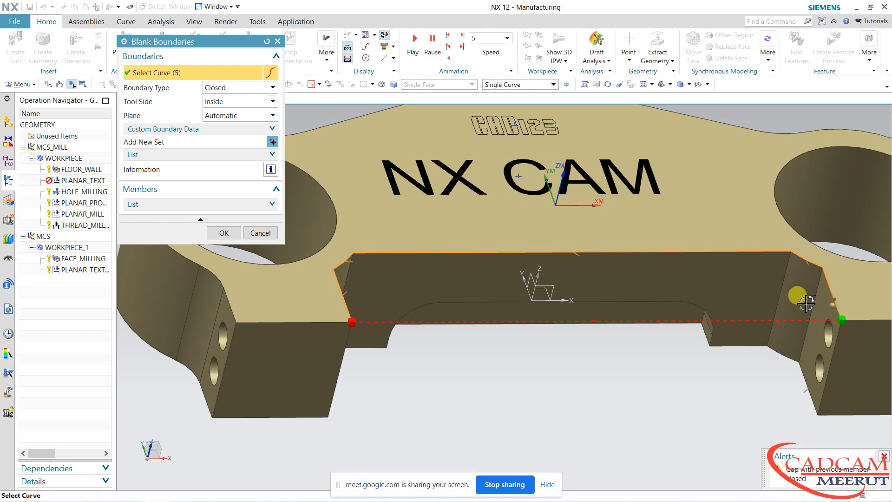
{"action": "left_click", "coordinate": [221, 232]}
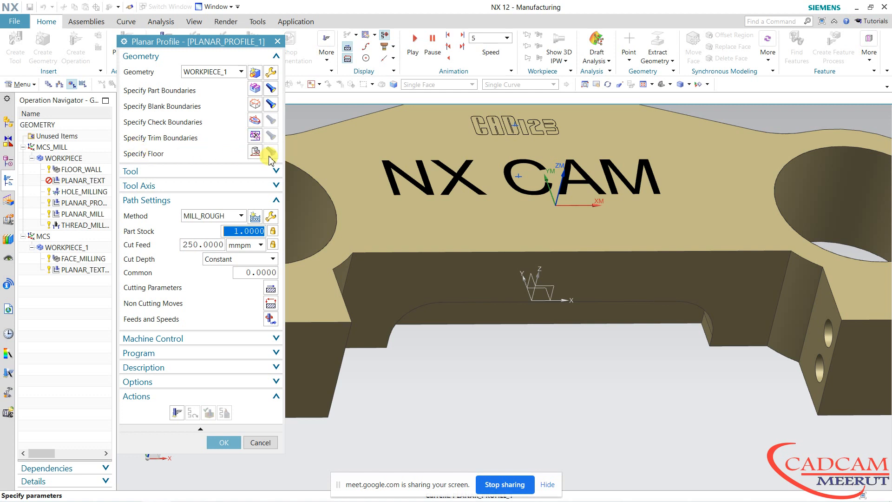
Step: Specify the operation's floor plane on the flat bottom face of the part
{"action": "left_click", "coordinate": [254, 151]}
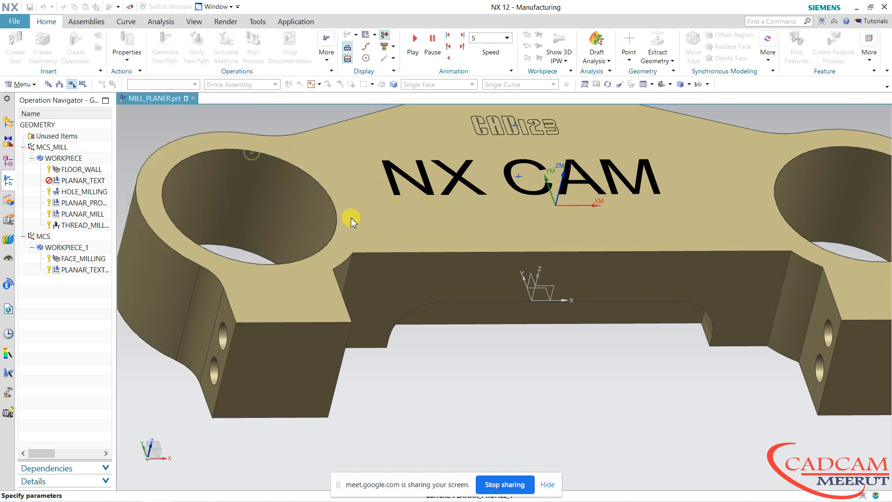
{"action": "middle_click_drag", "start_coordinate": [512, 355], "coordinate": [454, 265]}
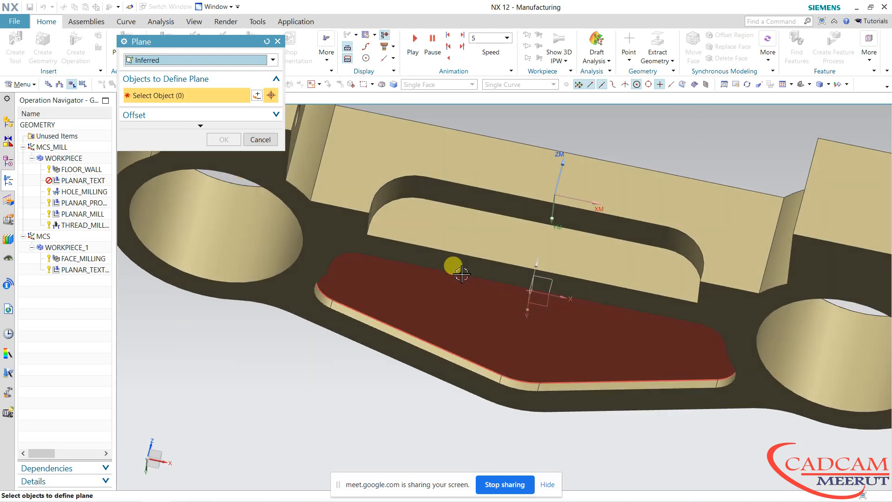
{"action": "left_click", "coordinate": [330, 207]}
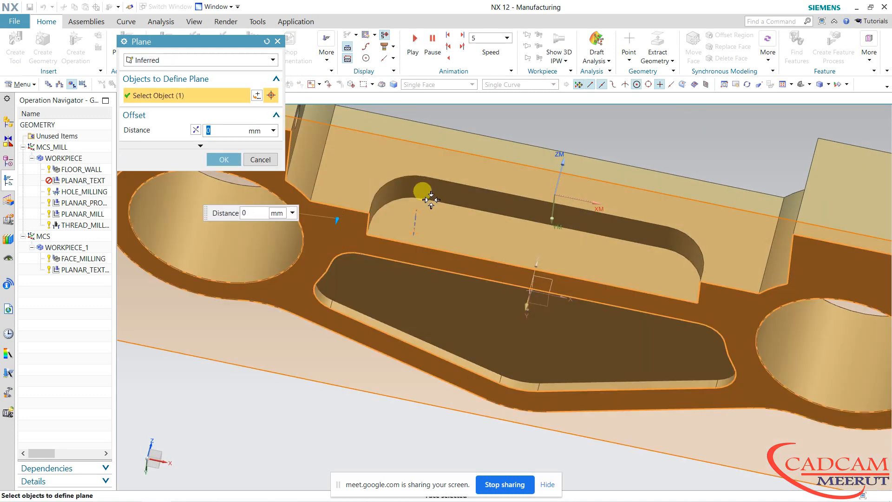
{"action": "middle_click_drag", "start_coordinate": [423, 193], "coordinate": [432, 241]}
{"action": "left_click", "coordinate": [224, 160]}
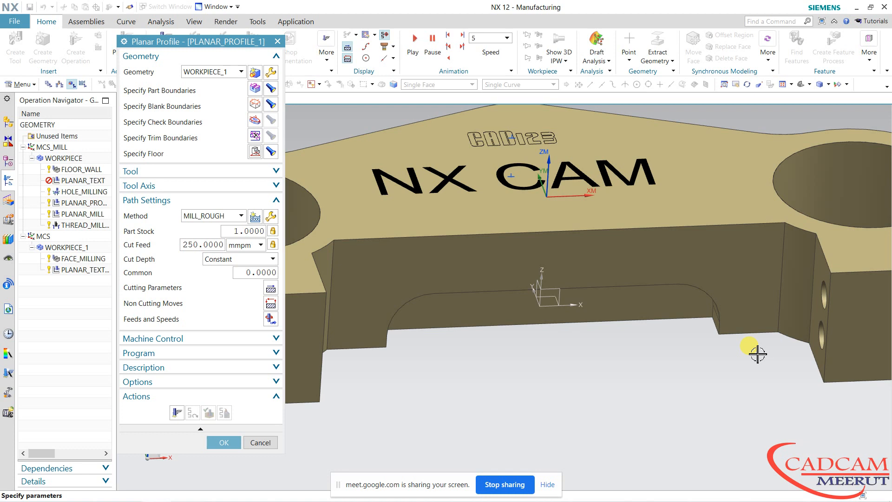
Step: Review the operation's assigned tool, the tool axis options and the MILL_ROUGH method's stock and tolerance settings
{"action": "left_click", "coordinate": [202, 171]}
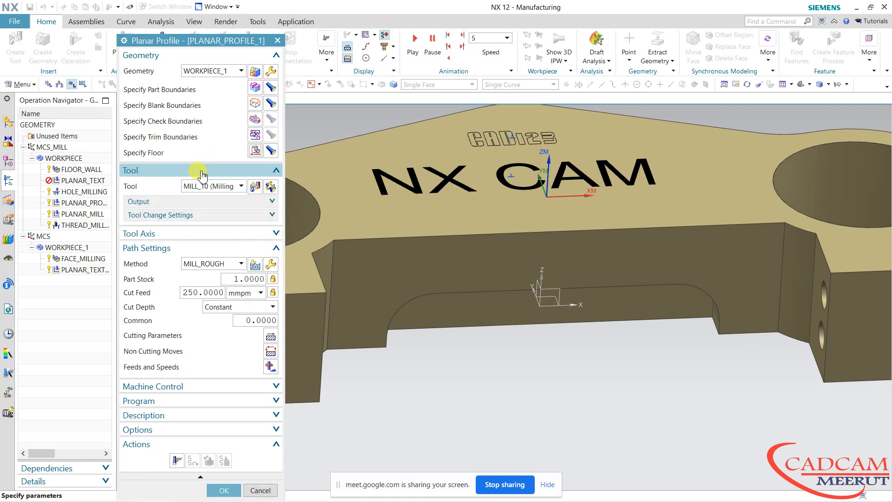
{"action": "left_click", "coordinate": [202, 173]}
{"action": "left_click", "coordinate": [199, 187]}
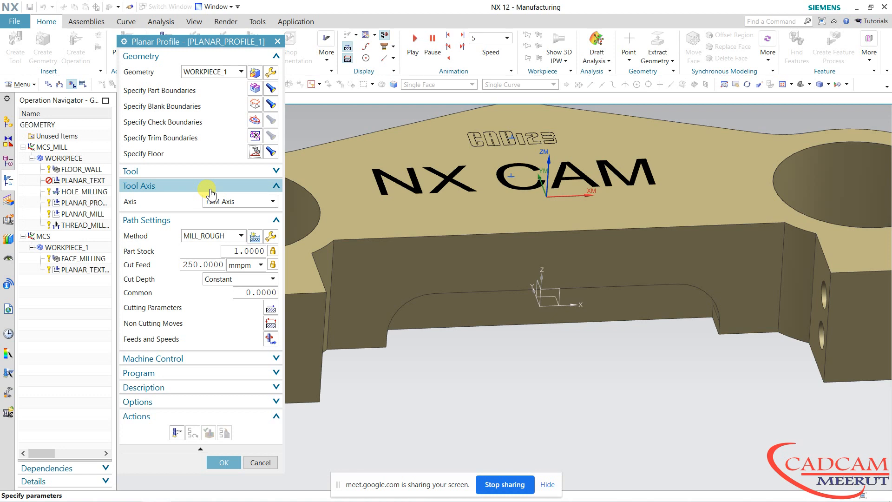
{"action": "left_click", "coordinate": [235, 202]}
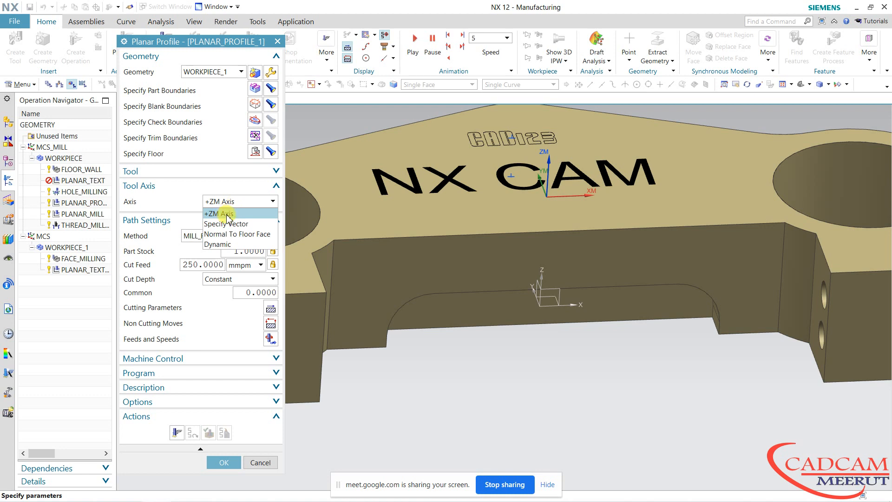
{"action": "left_click", "coordinate": [269, 201]}
{"action": "left_click", "coordinate": [273, 185]}
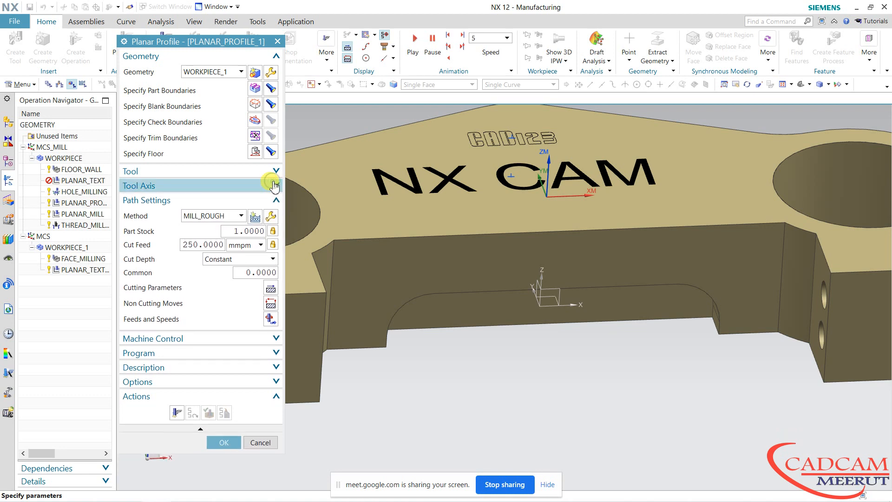
{"action": "left_click", "coordinate": [270, 216]}
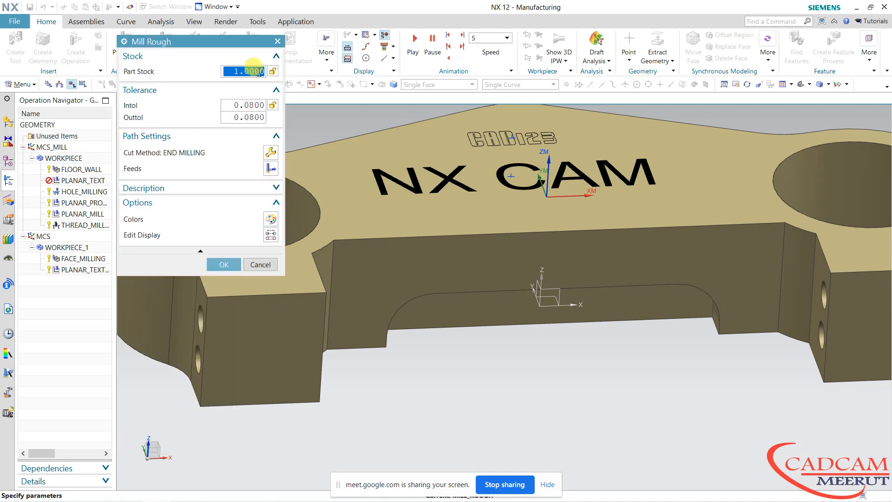
{"action": "left_click", "coordinate": [260, 265]}
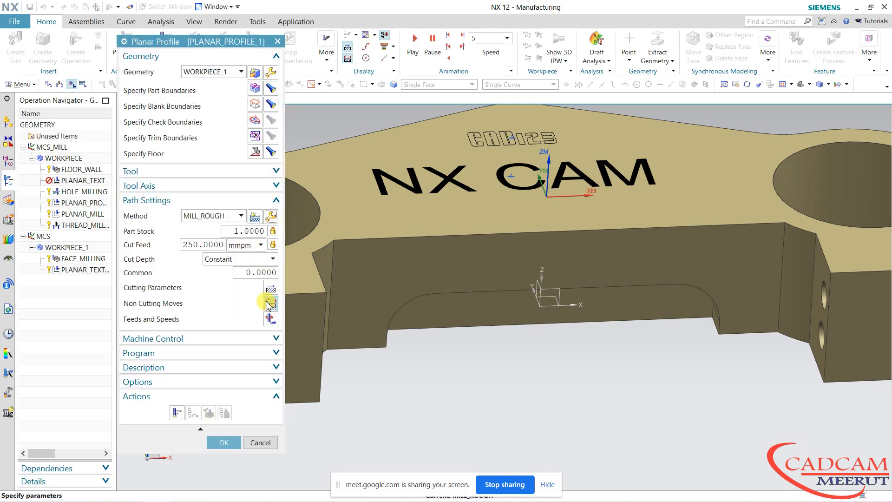
Step: Set the final floor stock to 0.5 in the cutting parameters, with the part stock inherited, and accept them
{"action": "left_click", "coordinate": [271, 288]}
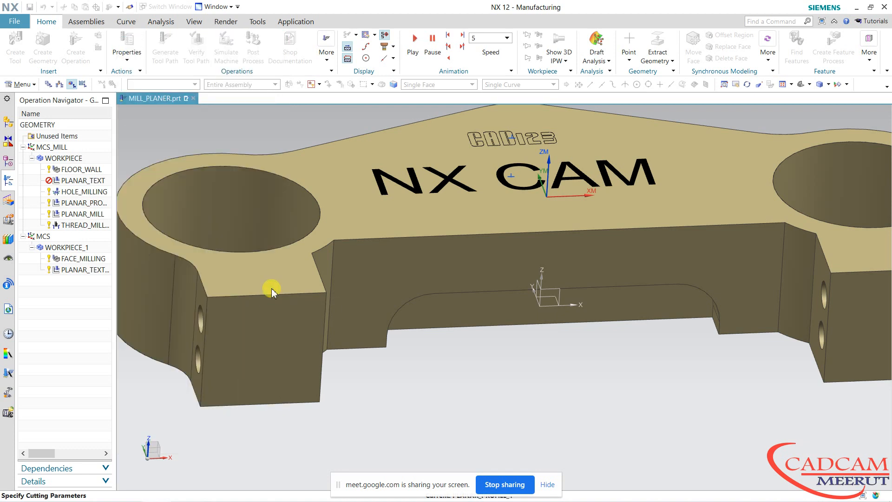
{"action": "left_click", "coordinate": [203, 74]}
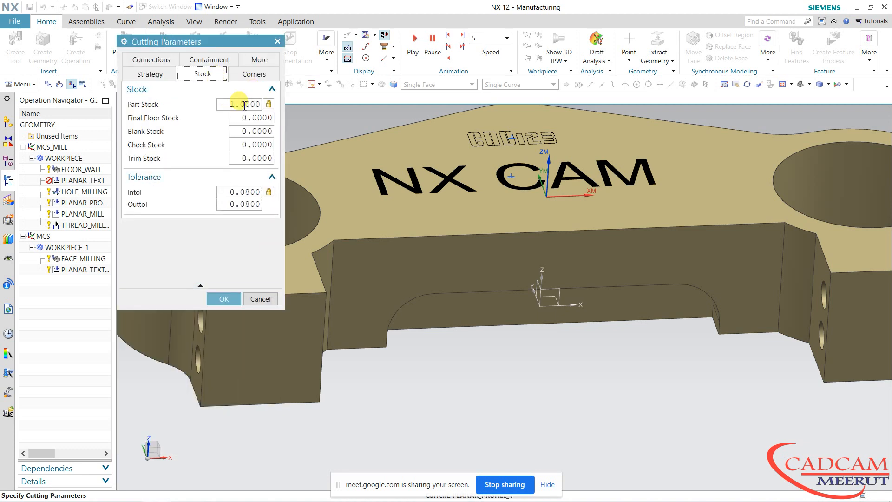
{"action": "mouse_move", "coordinate": [149, 107]}
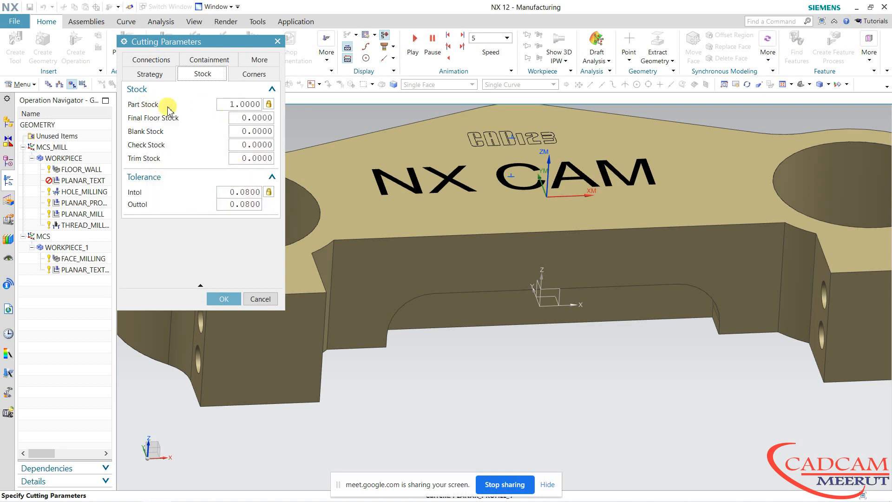
{"action": "mouse_move", "coordinate": [153, 125]}
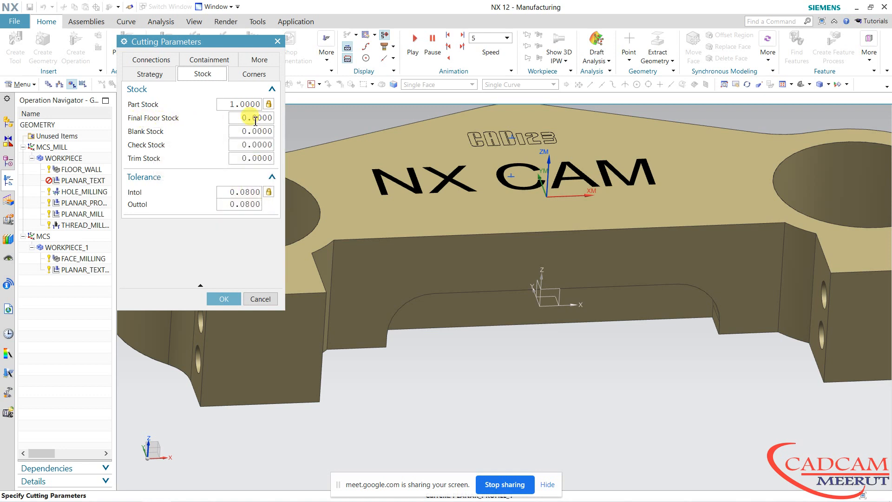
{"action": "left_click_drag", "start_coordinate": [252, 119], "coordinate": [261, 120]}
{"action": "type", "text": "5"}
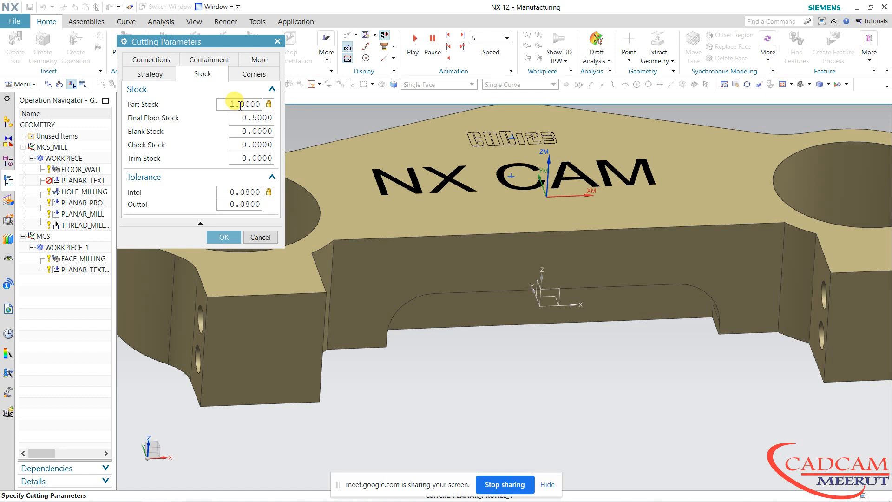
{"action": "left_click", "coordinate": [268, 105]}
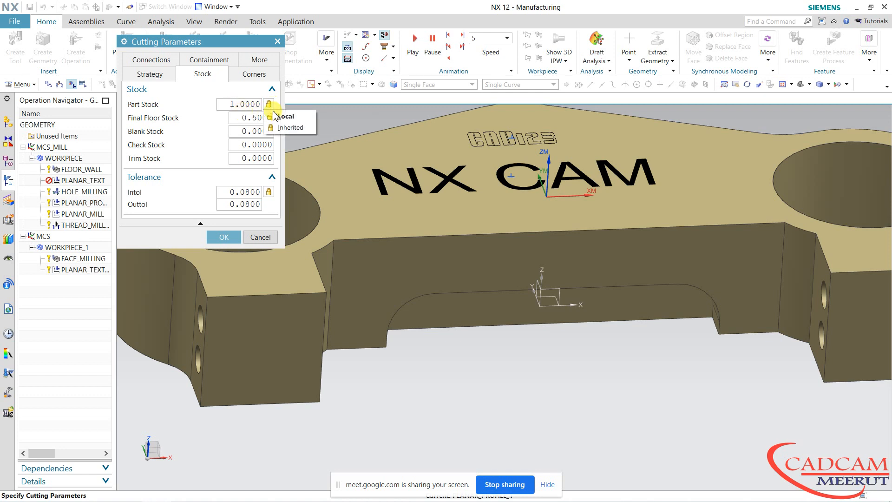
{"action": "left_click", "coordinate": [285, 128]}
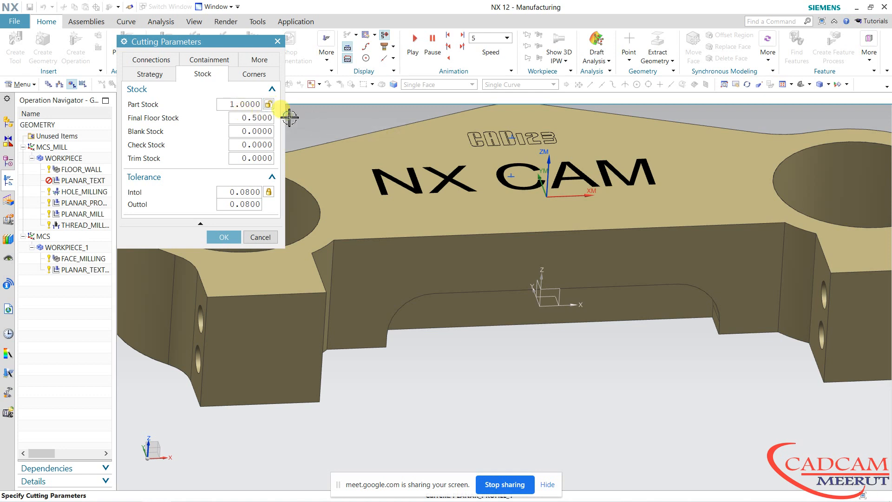
{"action": "left_click", "coordinate": [268, 105]}
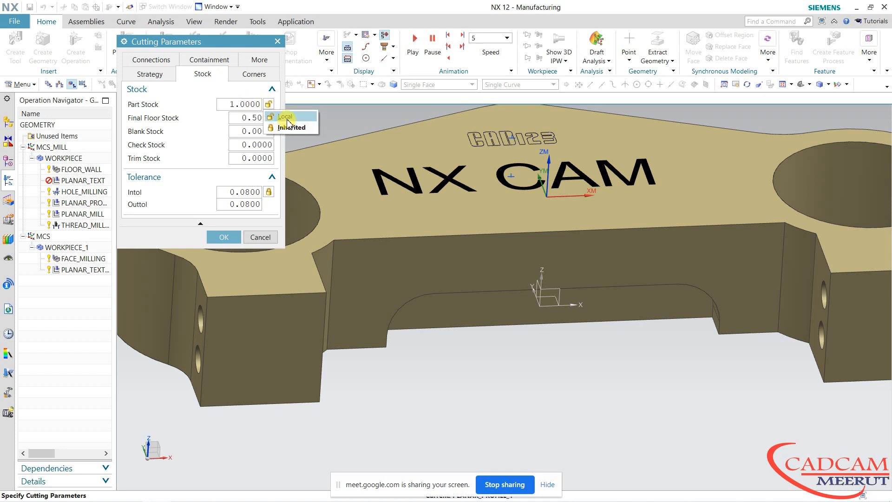
{"action": "left_click", "coordinate": [286, 118]}
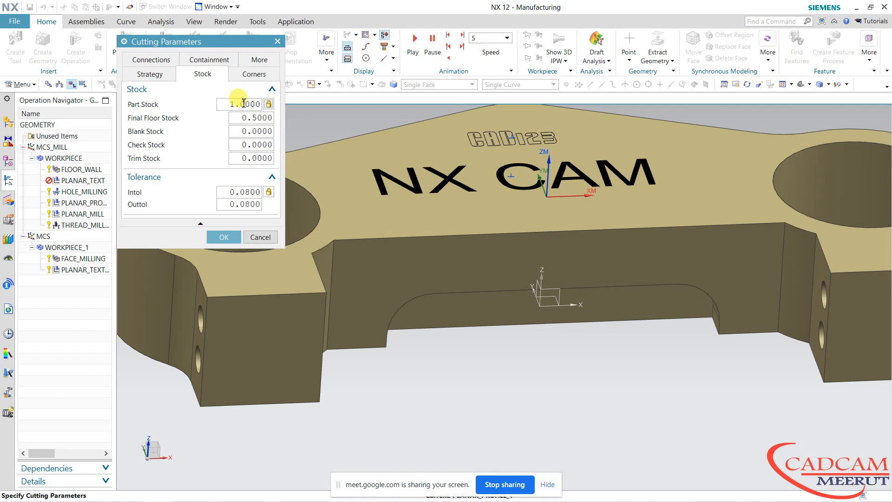
{"action": "left_click", "coordinate": [224, 238]}
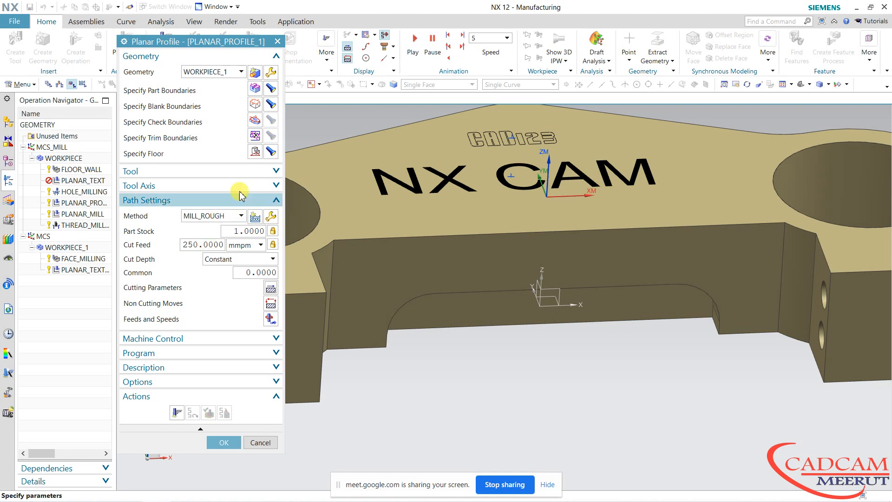
Step: Assign the library material Carbide, Uncoated (Indexable), TMC0_00003, to the 10 mm milling tool and accept the tool parameters
{"action": "left_click", "coordinate": [250, 175]}
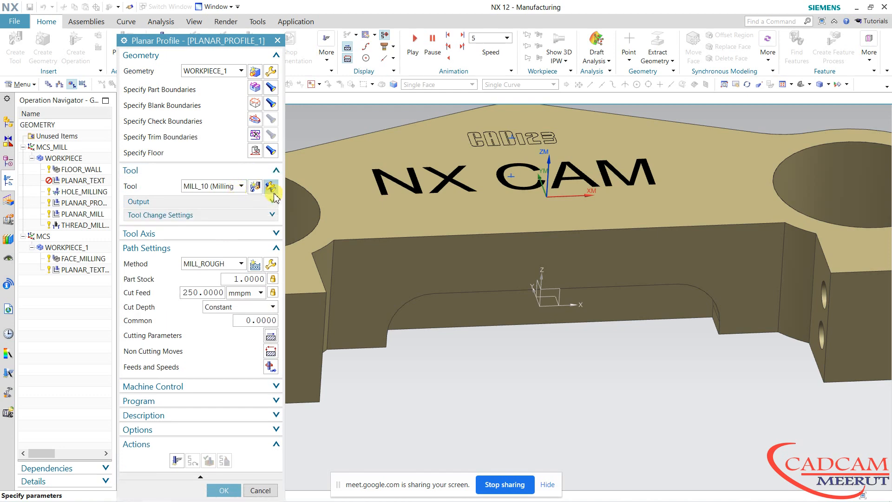
{"action": "left_click", "coordinate": [271, 186]}
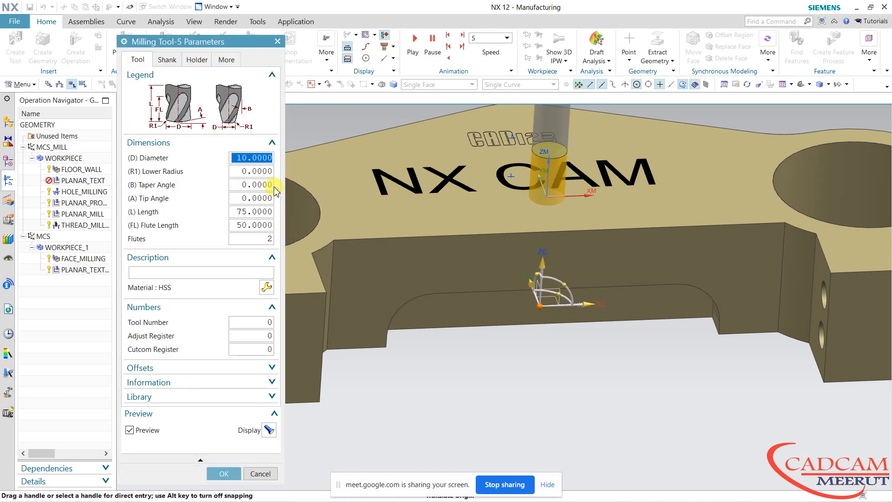
{"action": "left_click", "coordinate": [267, 289]}
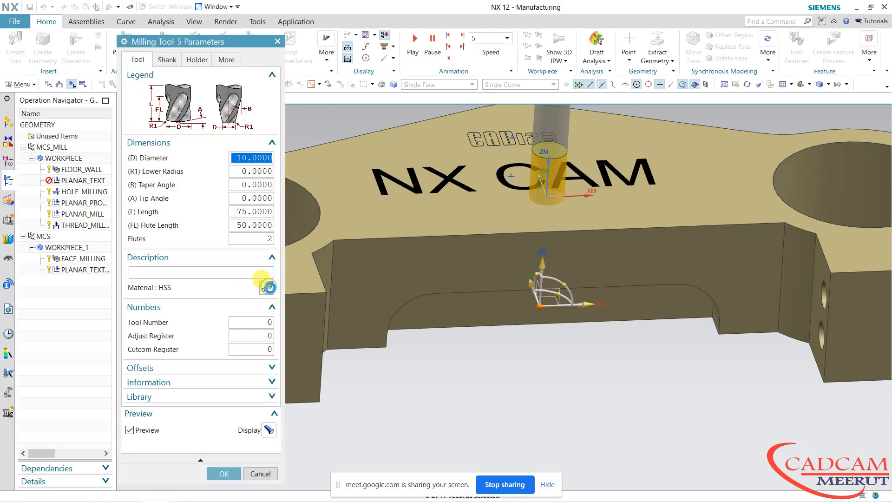
{"action": "left_click_drag", "start_coordinate": [338, 109], "coordinate": [402, 104]}
{"action": "left_click", "coordinate": [364, 129]}
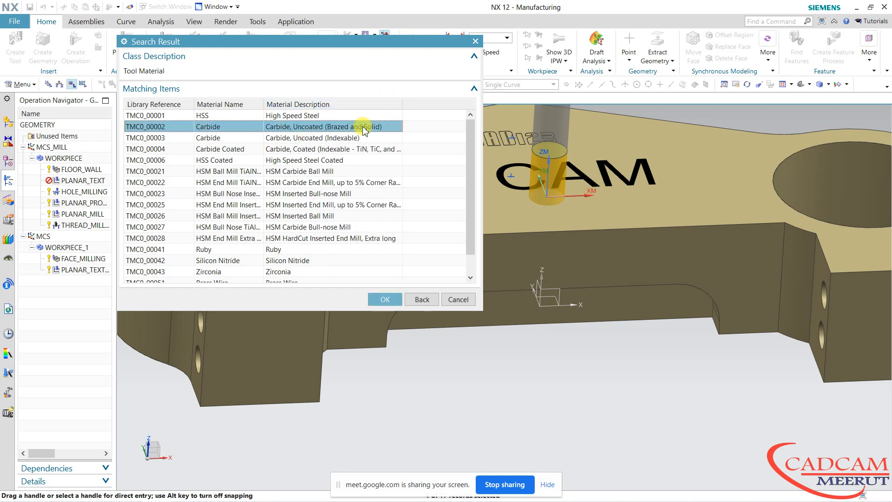
{"action": "left_click", "coordinate": [342, 140]}
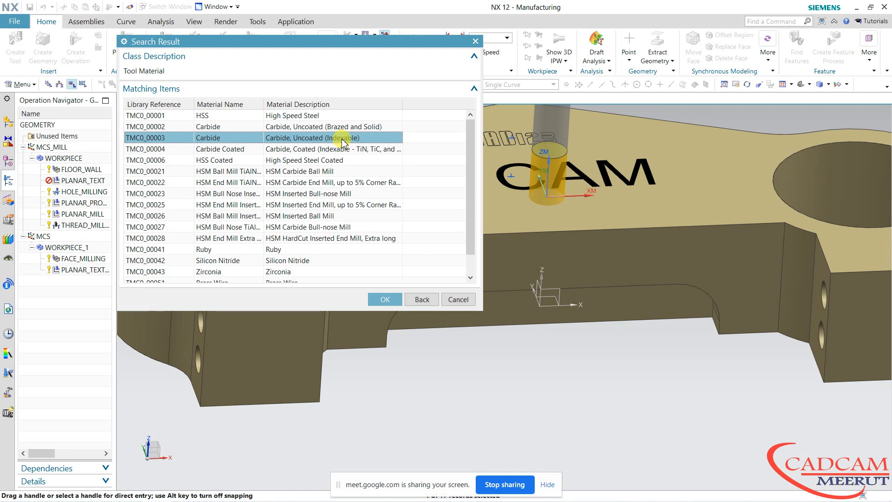
{"action": "left_click", "coordinate": [380, 300]}
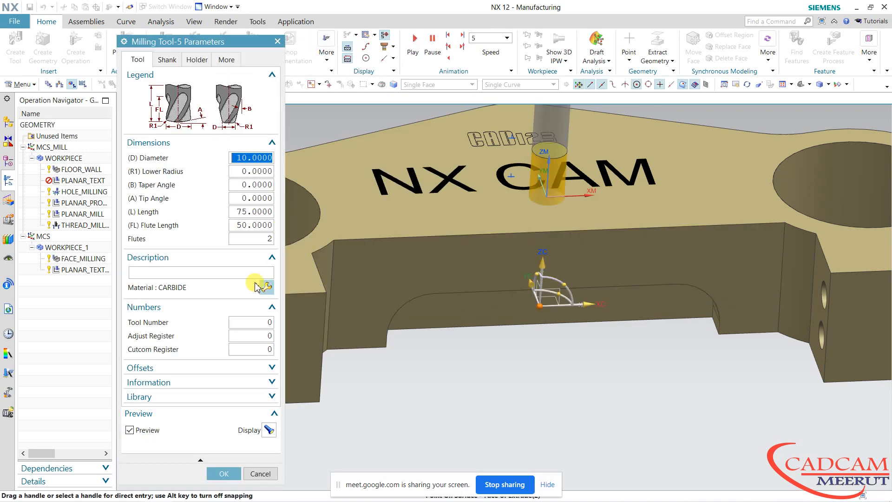
{"action": "left_click", "coordinate": [227, 474]}
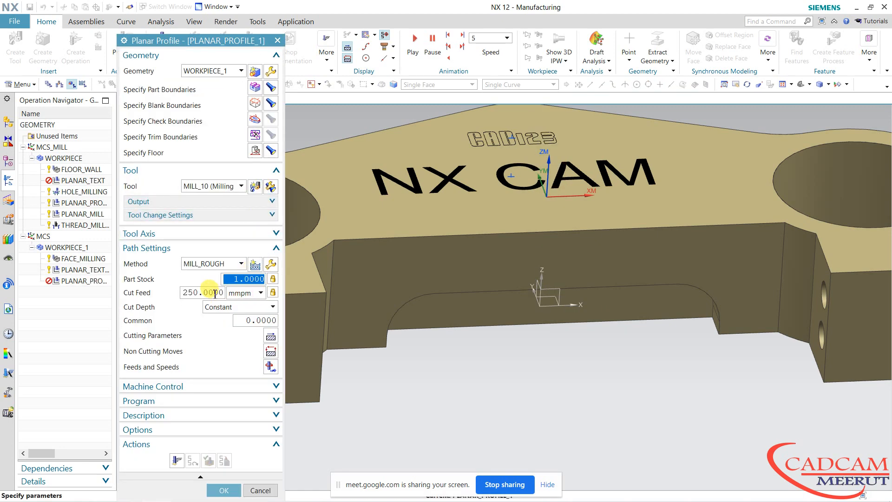
Step: Set the operation's cut feed to 3000 mmpm and the common cut depth to 0.3
{"action": "double_click", "coordinate": [212, 292]}
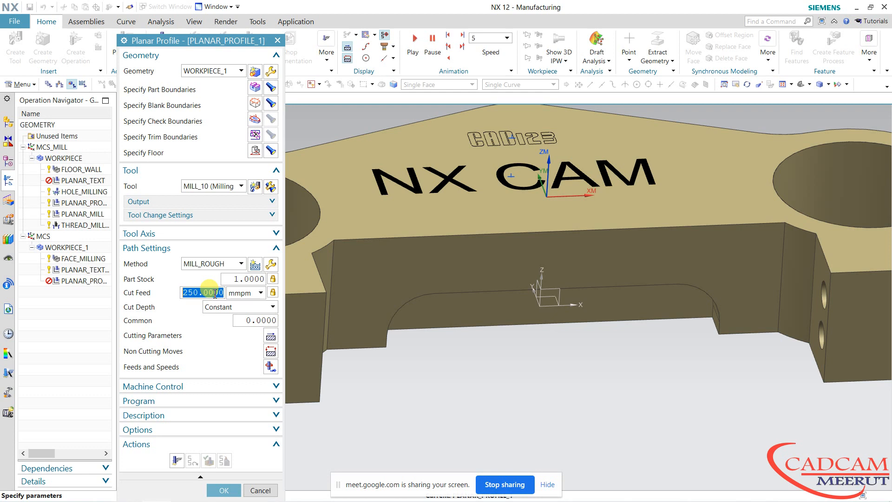
{"action": "type", "text": "30"}
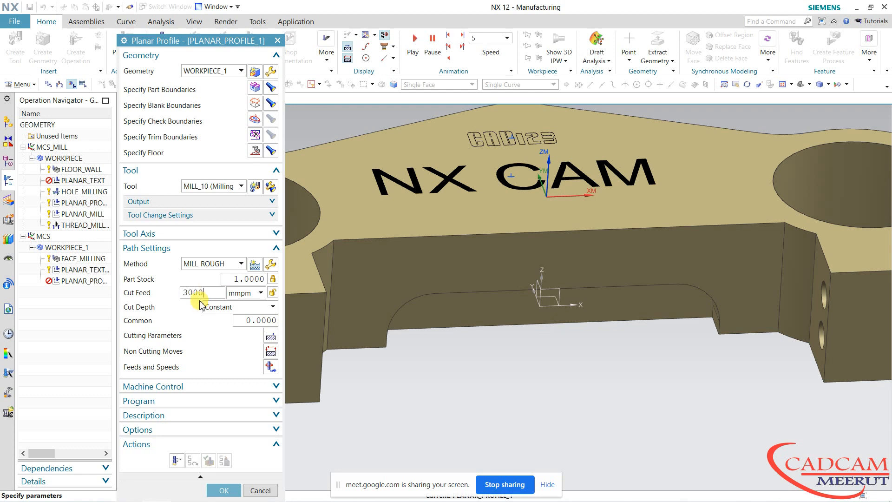
{"action": "left_click", "coordinate": [264, 320]}
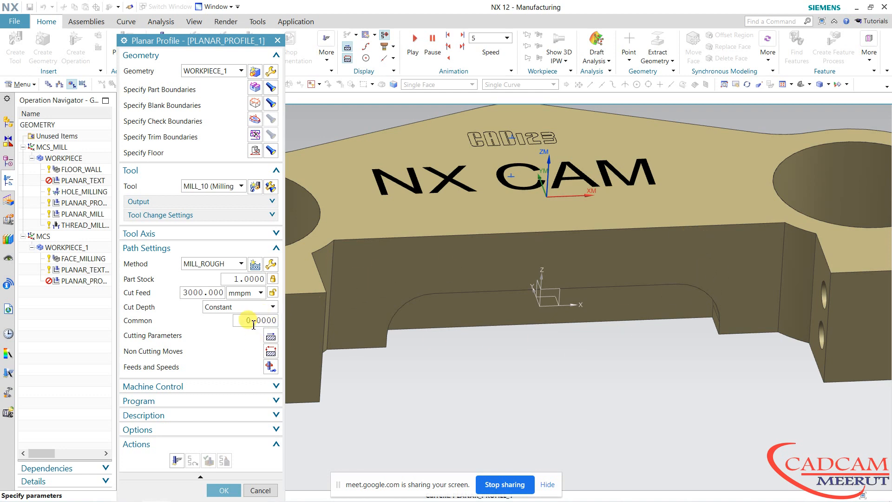
{"action": "left_click_drag", "start_coordinate": [257, 321], "coordinate": [263, 321]}
{"action": "type", "text": "3"}
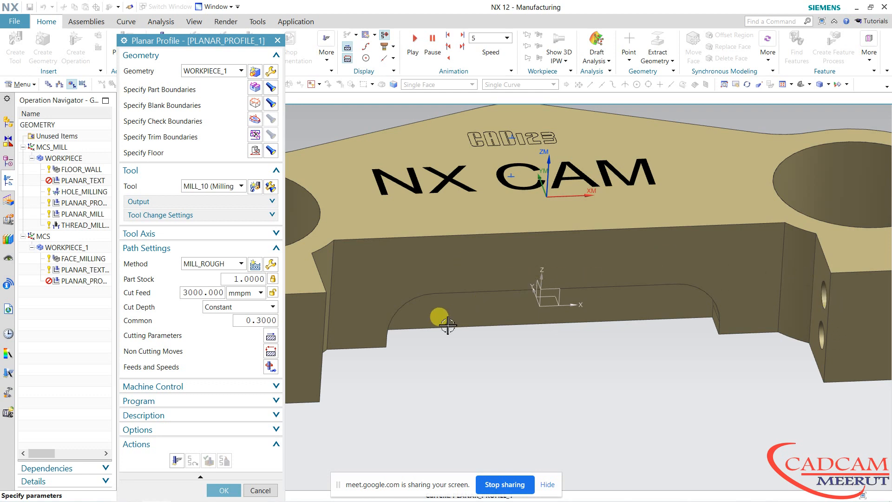
Step: Generate the planar profile tool path and replay it, inspecting the cut levels from the front
{"action": "left_click", "coordinate": [177, 462]}
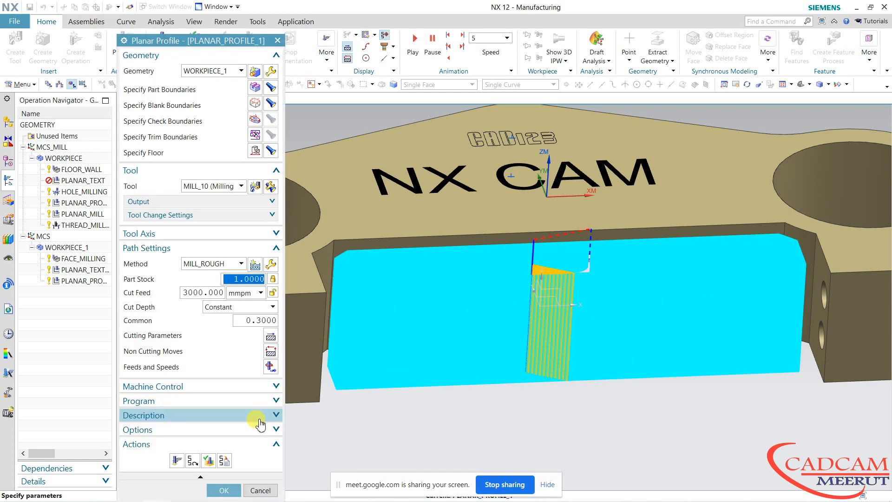
{"action": "mouse_move", "coordinate": [566, 392]}
{"action": "middle_mouse_down"}
{"action": "mouse_move", "coordinate": [542, 378]}
{"action": "mouse_move", "coordinate": [556, 381]}
{"action": "middle_mouse_up"}
{"action": "key", "text": "F8"}
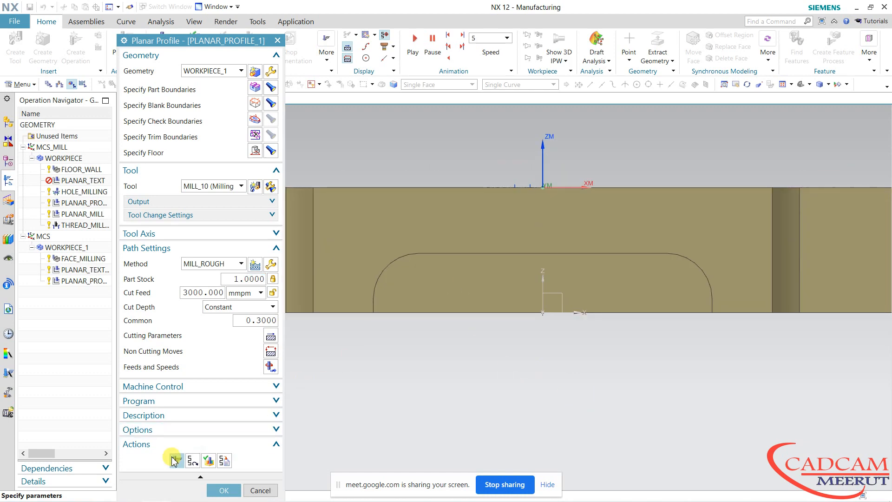
{"action": "left_click", "coordinate": [201, 463]}
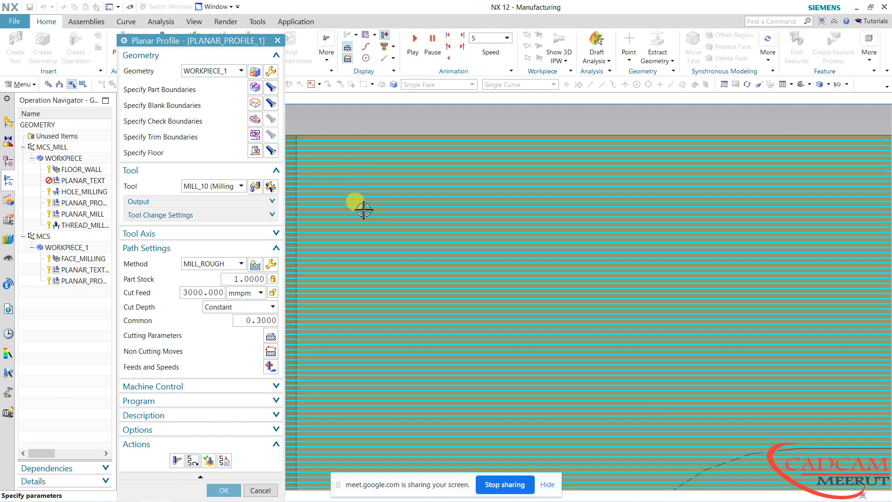
{"action": "scroll", "coordinate": [384, 252], "scroll_direction": "down", "scroll_amount": 3}
{"action": "scroll", "coordinate": [406, 295], "scroll_direction": "down", "scroll_amount": 3}
{"action": "middle_click_drag", "start_coordinate": [430, 315], "coordinate": [472, 349]}
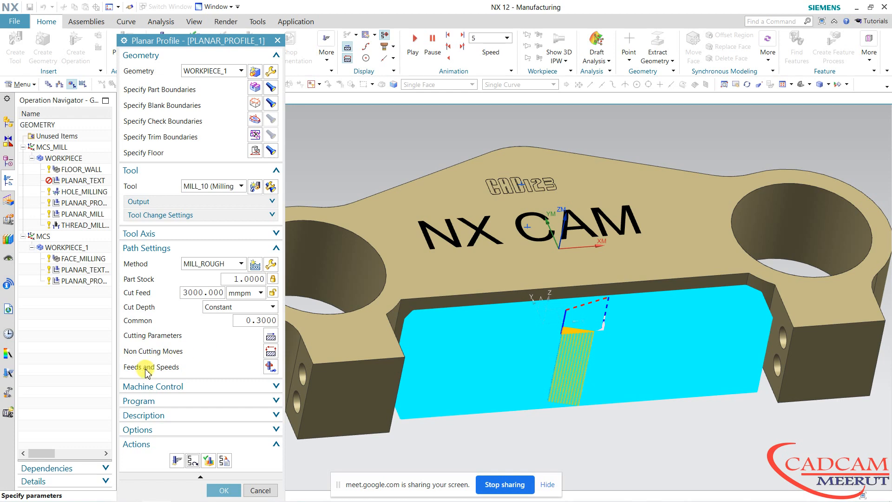
Step: Set the spindle speed to 3500 rpm, calculate the surface speed and feed per tooth from it, and accept the feeds and speeds
{"action": "left_click", "coordinate": [271, 366]}
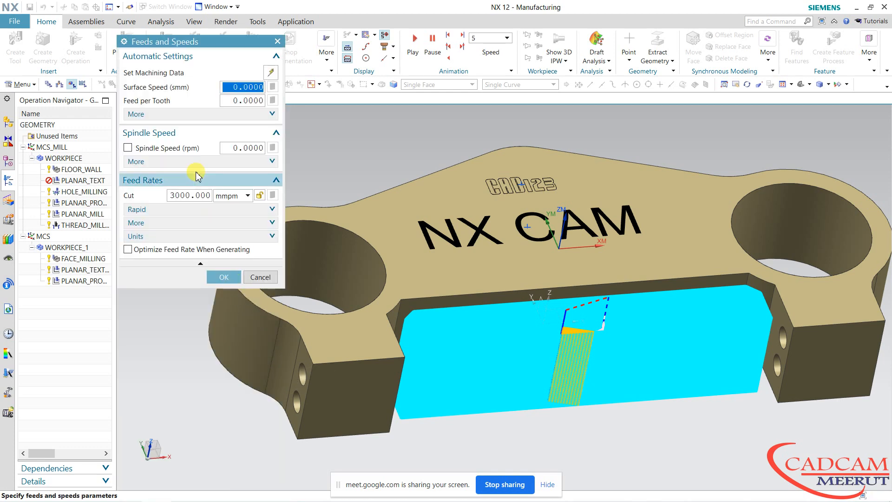
{"action": "double_click", "coordinate": [242, 149]}
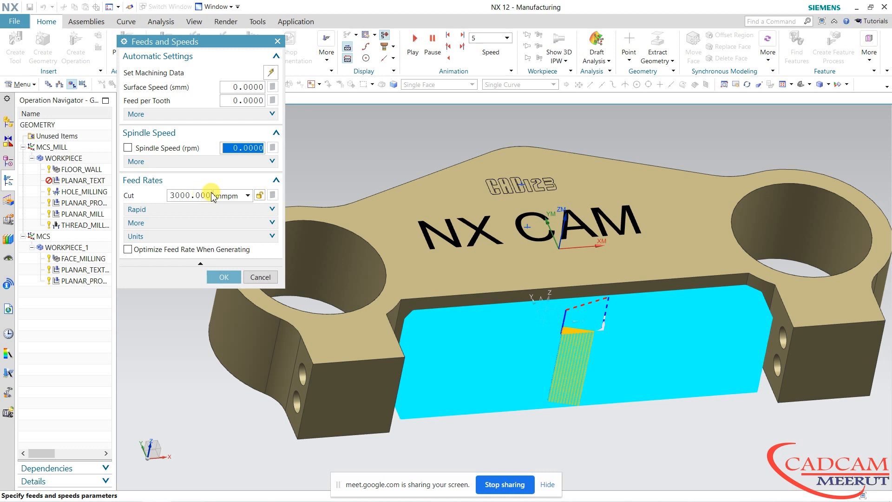
{"action": "left_click", "coordinate": [206, 196]}
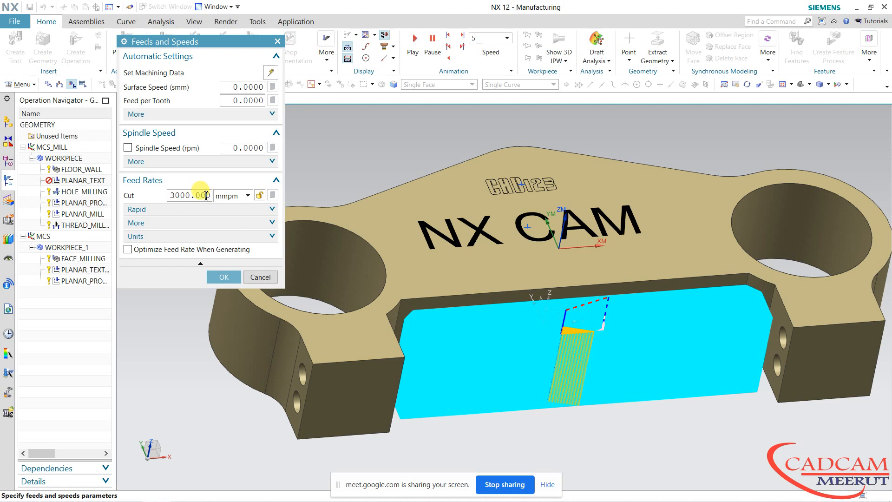
{"action": "left_click", "coordinate": [245, 148]}
{"action": "type", "text": "3500"}
{"action": "left_click", "coordinate": [260, 145]}
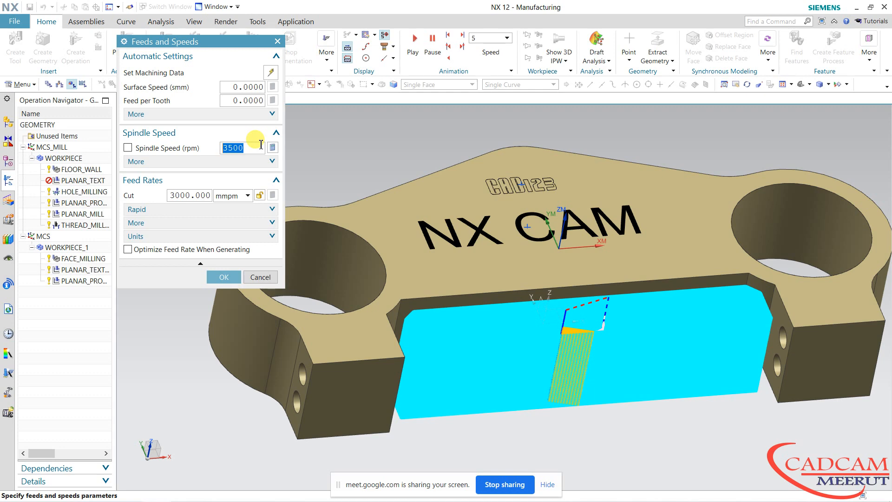
{"action": "left_click", "coordinate": [273, 148]}
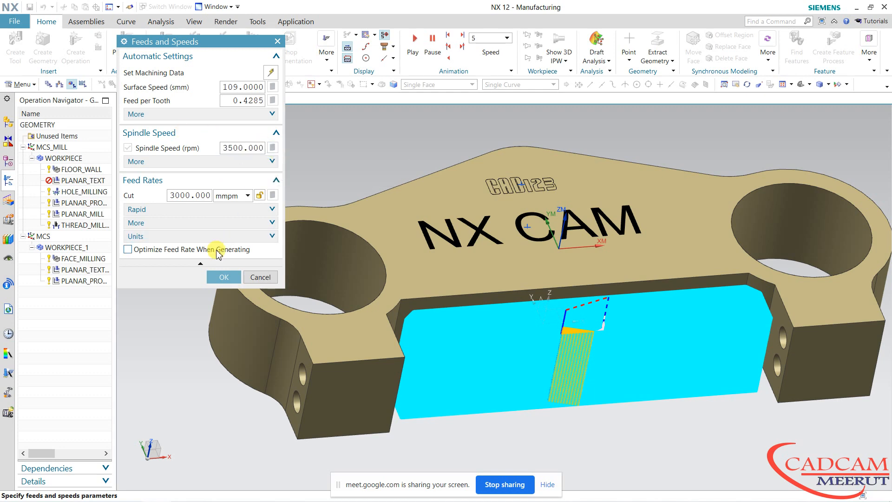
{"action": "left_click", "coordinate": [224, 277]}
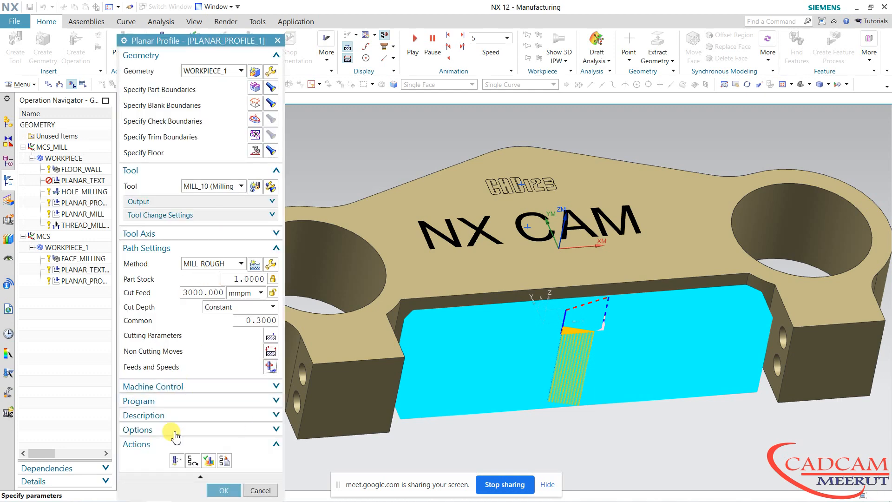
Step: Regenerate the tool path and view the closed loop around the recess from above
{"action": "left_click", "coordinate": [176, 461]}
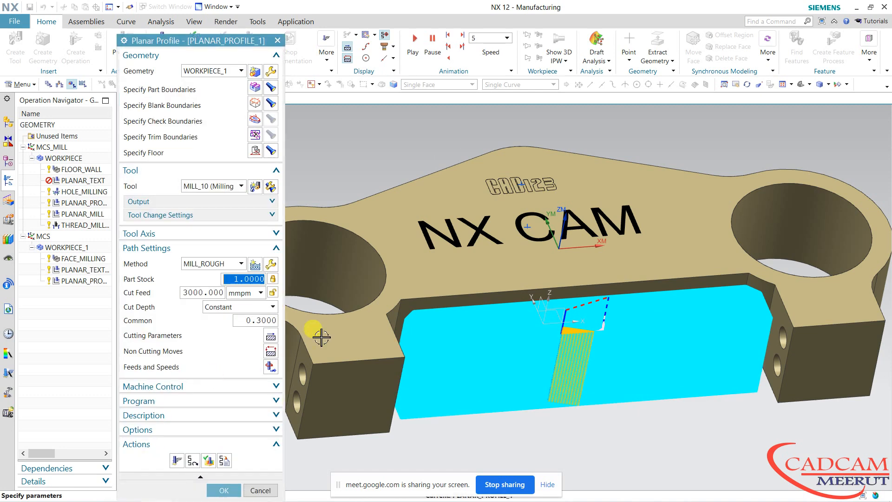
{"action": "middle_click_drag", "start_coordinate": [622, 230], "coordinate": [619, 270]}
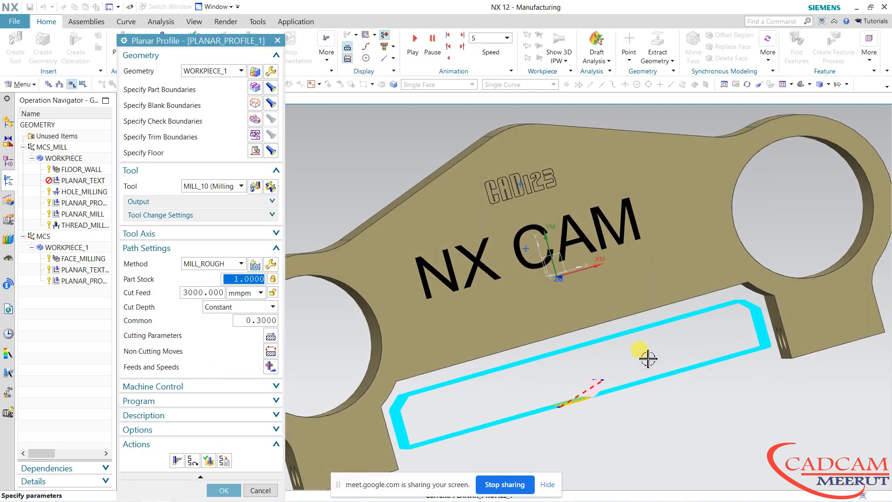
{"action": "middle_click_drag", "start_coordinate": [658, 398], "coordinate": [647, 330], "text": "shift"}
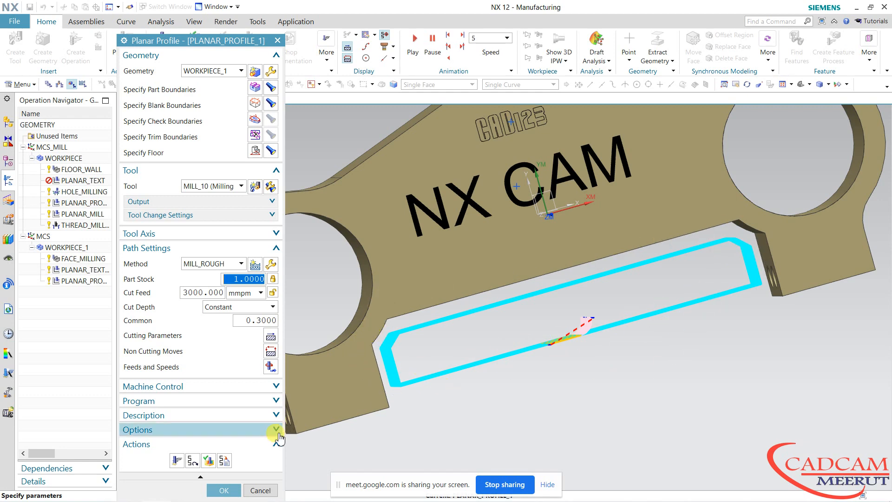
Step: Verify the tool path with a Replay animation of the cutter moving around the recess, stopping it partway
{"action": "left_click", "coordinate": [210, 461]}
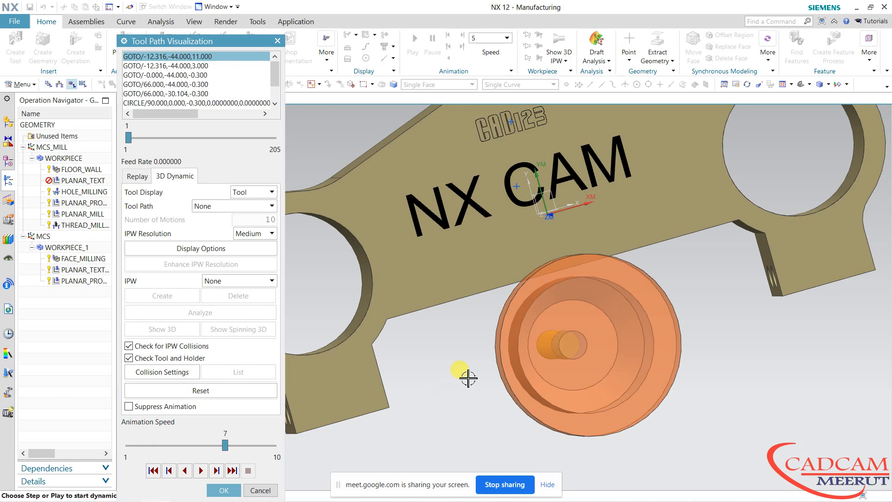
{"action": "middle_click_drag", "start_coordinate": [468, 379], "coordinate": [467, 336]}
{"action": "scroll", "coordinate": [468, 337], "scroll_direction": "down", "scroll_amount": 4}
{"action": "scroll", "coordinate": [480, 419], "scroll_direction": "up", "scroll_amount": 2}
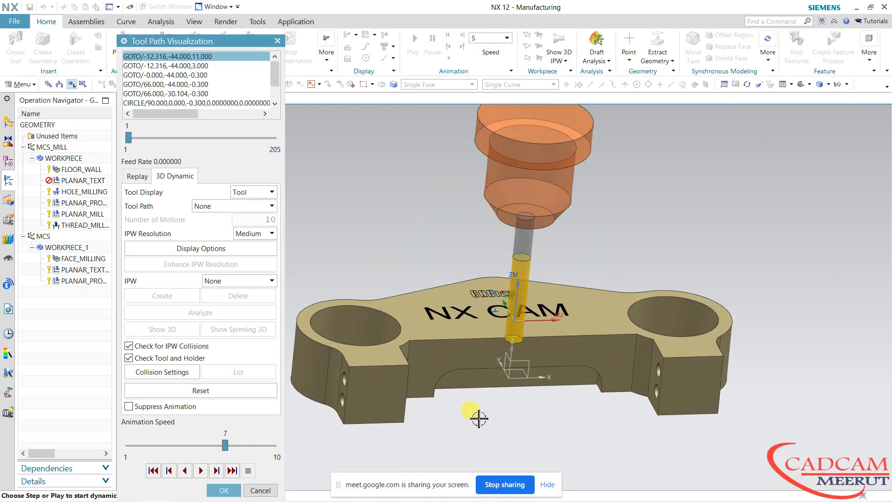
{"action": "left_click", "coordinate": [137, 176]}
{"action": "left_click", "coordinate": [201, 471]}
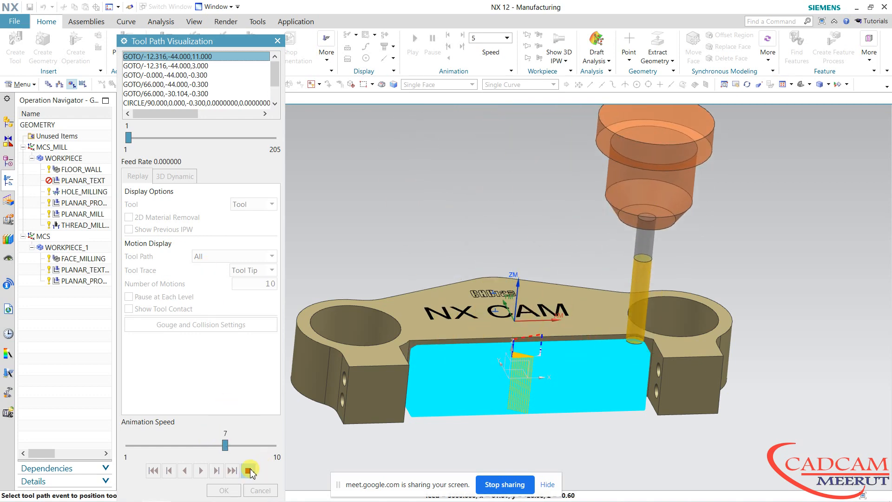
{"action": "left_click", "coordinate": [249, 471]}
Step: Run the 3D Dynamic material removal simulation of the recess cut, stop it and close the tool path visualization
{"action": "left_click", "coordinate": [175, 176]}
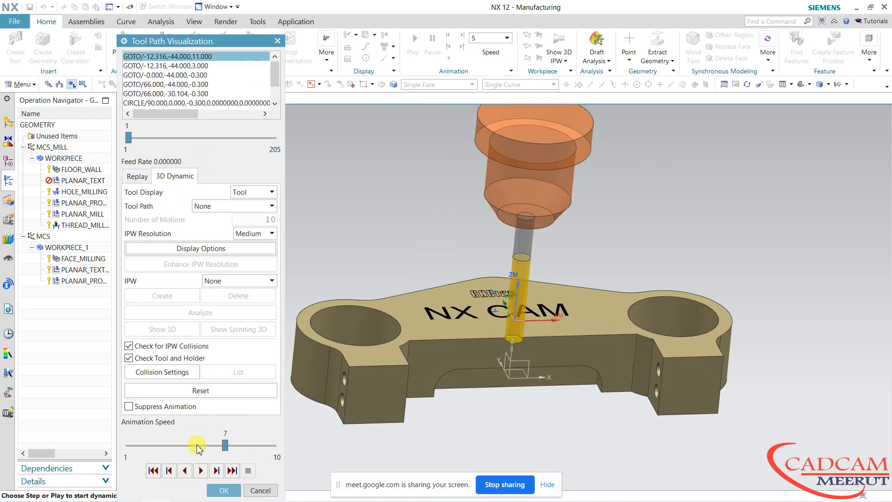
{"action": "left_click", "coordinate": [201, 471]}
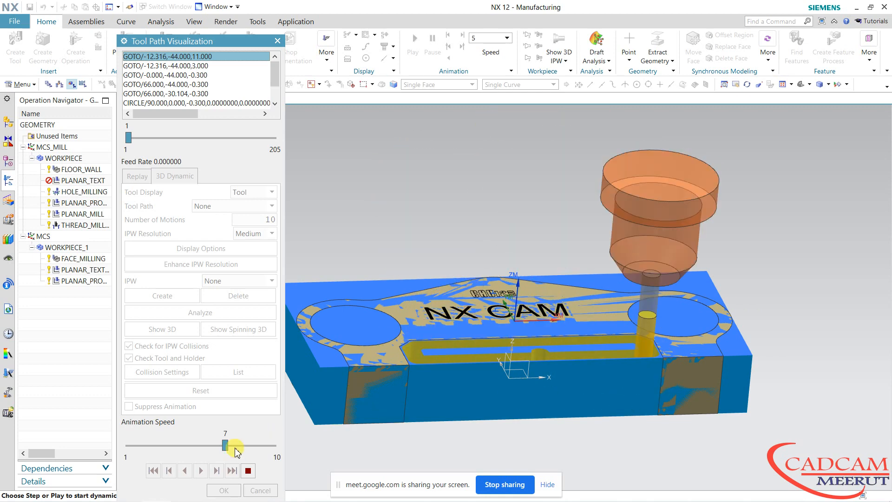
{"action": "left_click", "coordinate": [248, 471]}
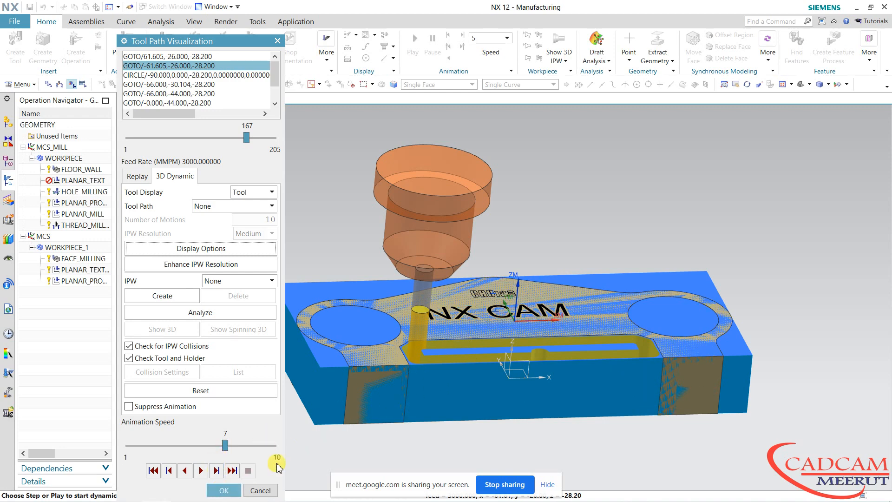
{"action": "left_click", "coordinate": [224, 490]}
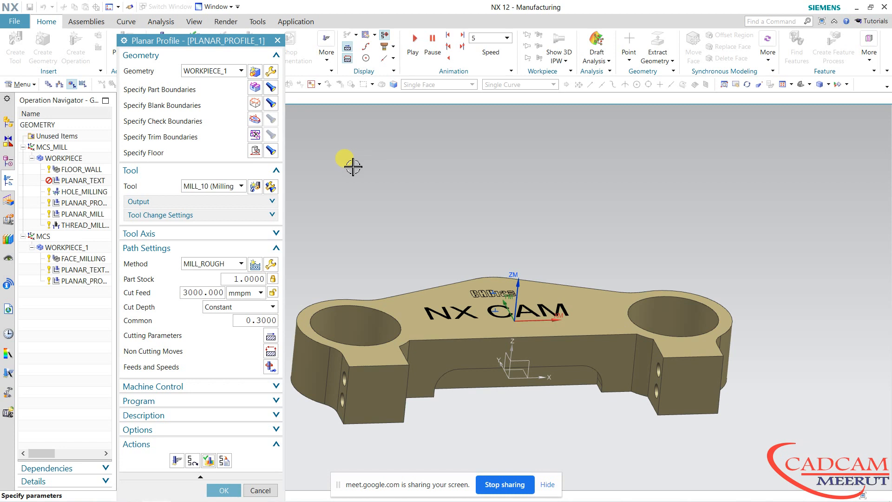
Step: Change the part boundary's type to Open with the tool side on Left, accept it and regenerate the tool path
{"action": "left_click", "coordinate": [255, 89]}
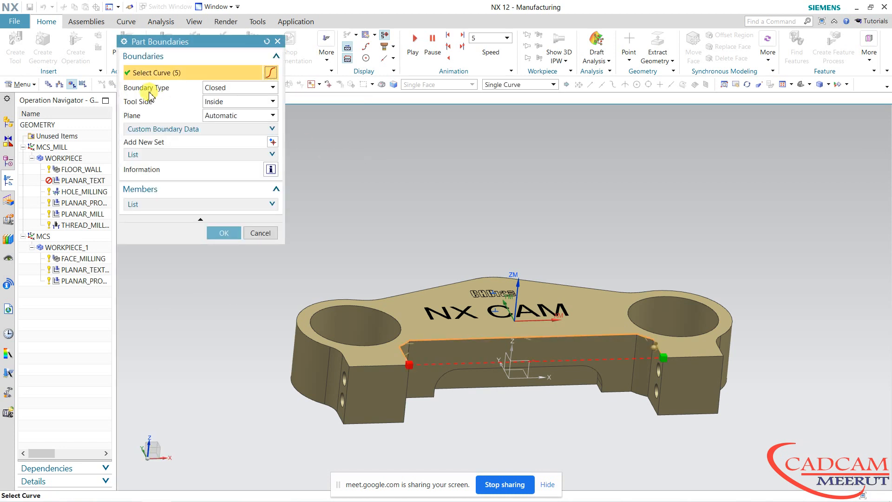
{"action": "left_click", "coordinate": [227, 91]}
{"action": "left_click", "coordinate": [233, 109]}
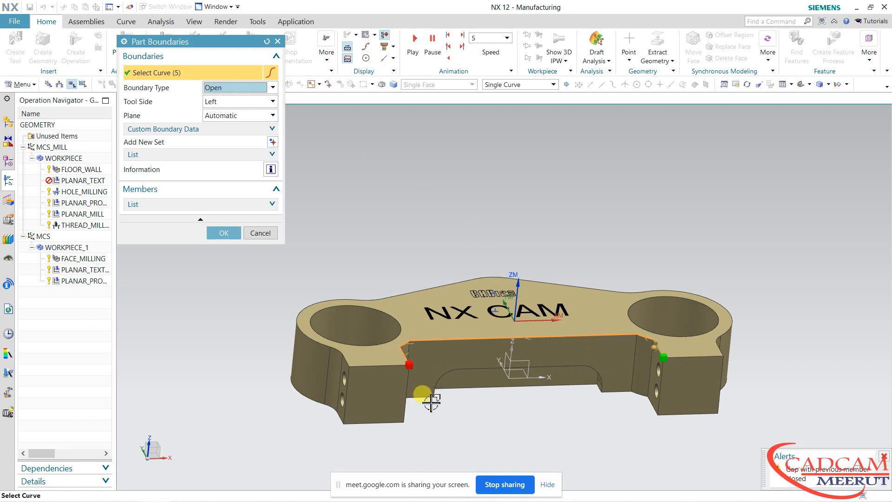
{"action": "left_click", "coordinate": [216, 233]}
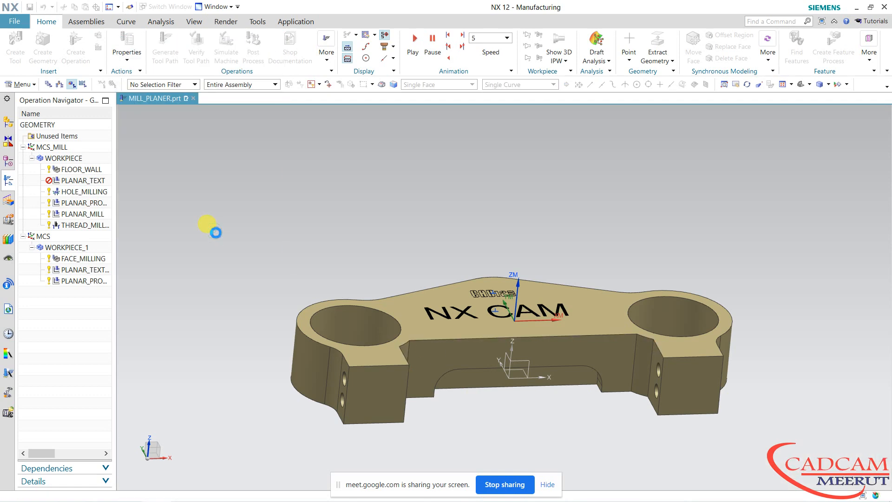
{"action": "left_click", "coordinate": [176, 461]}
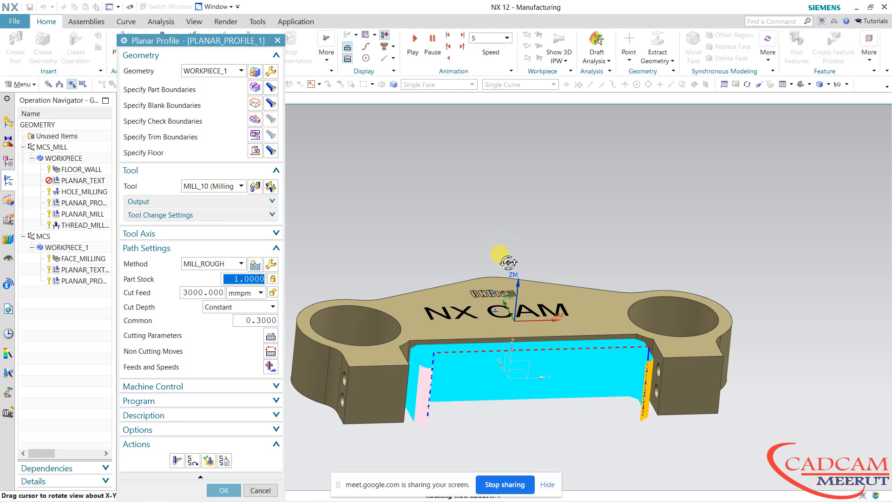
Step: Run the 3D Dynamic material removal simulation of the open-boundary recess cut, inspect the machined slot and close the visualization
{"action": "mouse_move", "coordinate": [509, 263]}
{"action": "middle_mouse_down"}
{"action": "mouse_move", "coordinate": [511, 255]}
{"action": "mouse_move", "coordinate": [514, 268]}
{"action": "middle_mouse_up"}
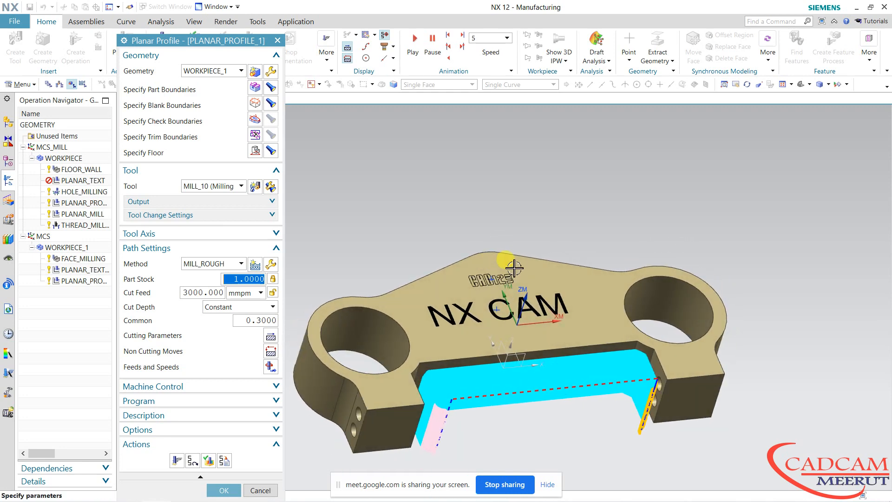
{"action": "left_click", "coordinate": [208, 460]}
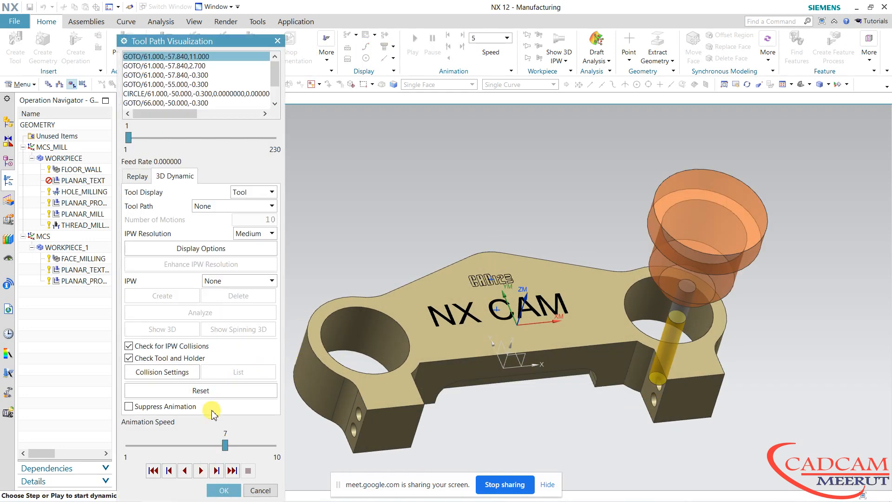
{"action": "left_click", "coordinate": [202, 471]}
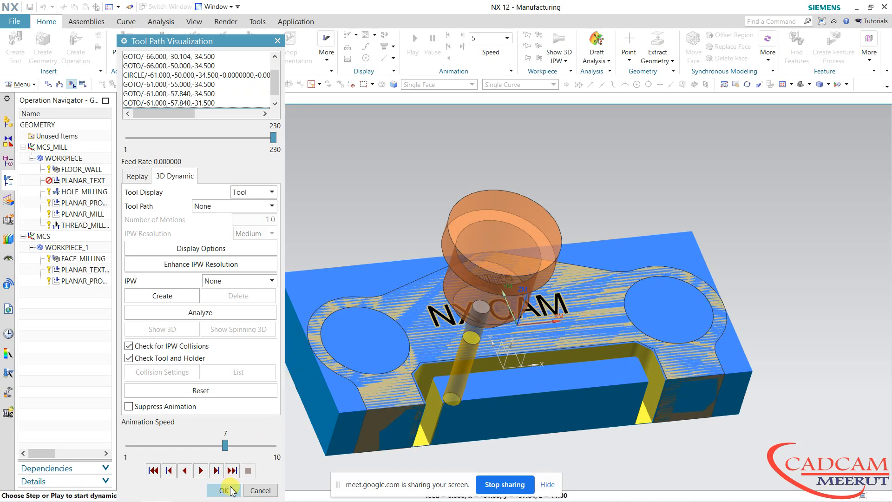
{"action": "scroll", "coordinate": [423, 451], "scroll_direction": "up", "scroll_amount": 5}
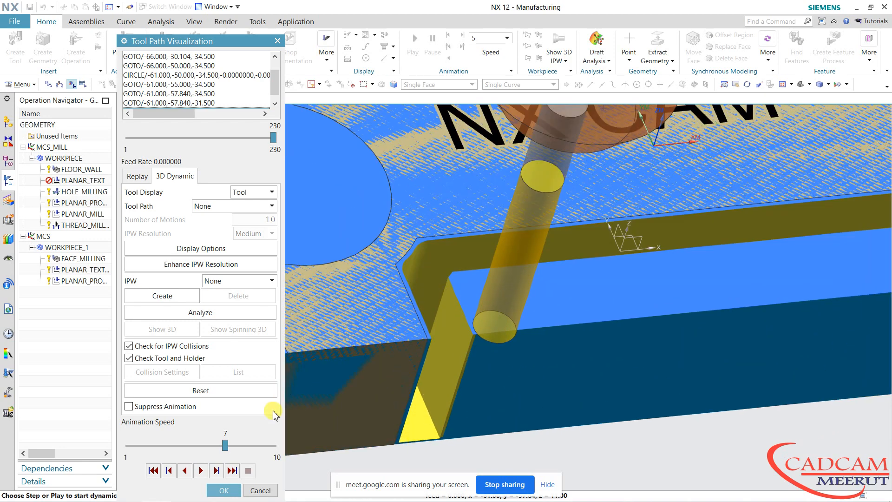
{"action": "left_click", "coordinate": [223, 491]}
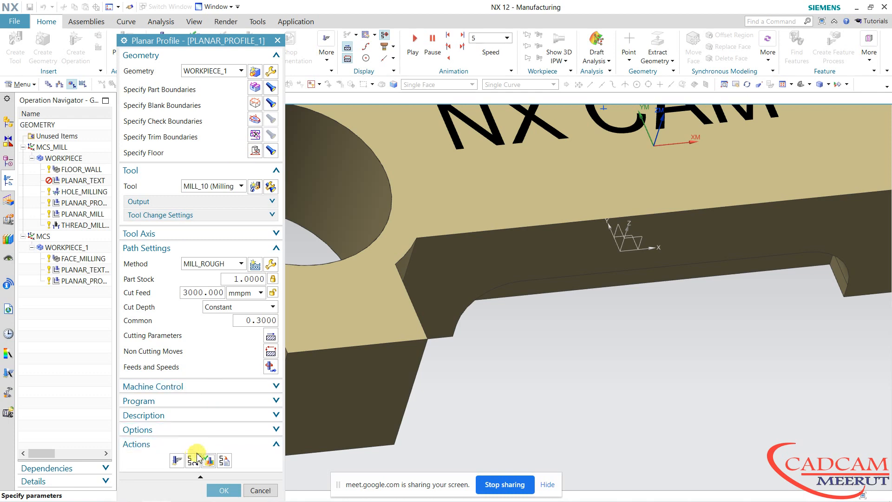
Step: Replay the Planar Profile tool path and view the open pass around the recess from above
{"action": "left_click", "coordinate": [194, 459]}
{"action": "scroll", "coordinate": [572, 311], "scroll_direction": "down", "scroll_amount": 2}
{"action": "middle_click_drag", "start_coordinate": [572, 311], "coordinate": [553, 356]}
{"action": "key", "text": "F8"}
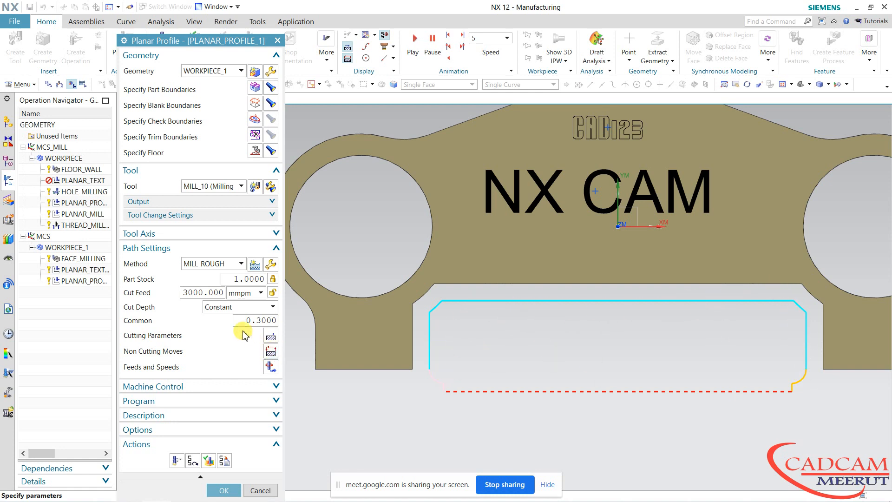
Step: Review the cutting parameters for strategy, connections, containment, corners and stock, leaving the settings without changes
{"action": "left_click", "coordinate": [269, 335]}
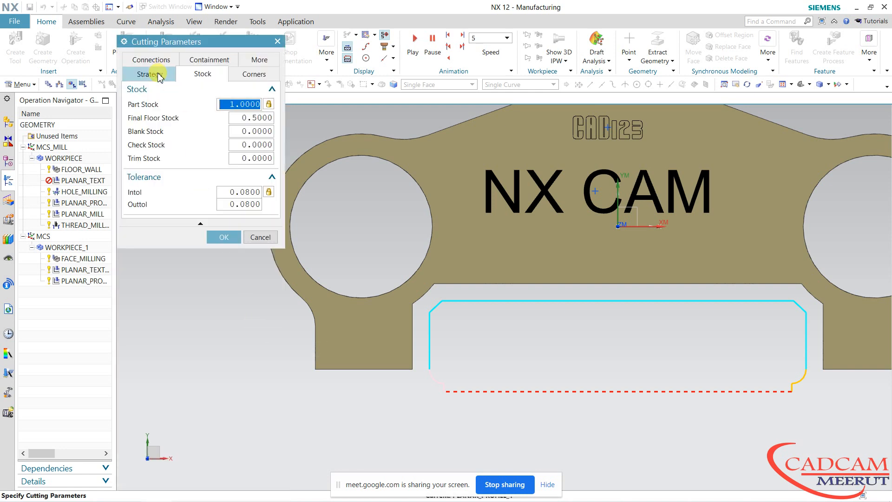
{"action": "left_click", "coordinate": [158, 75]}
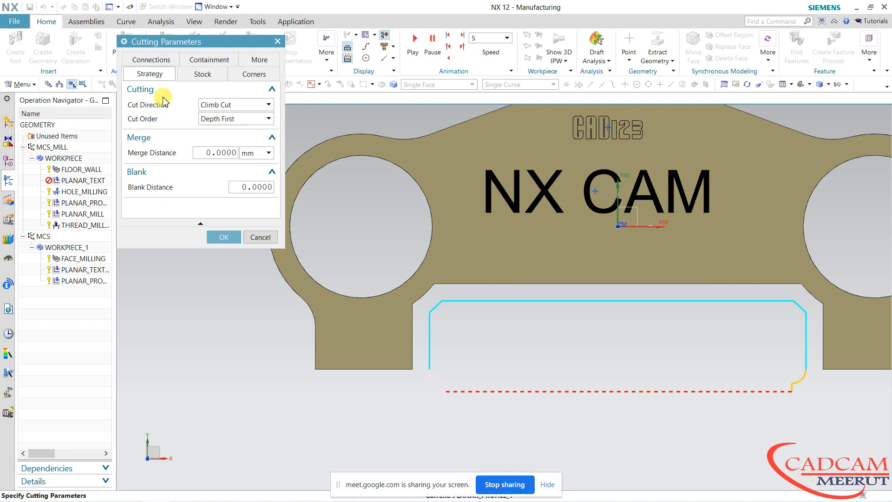
{"action": "left_click", "coordinate": [153, 62]}
{"action": "left_click", "coordinate": [200, 75]}
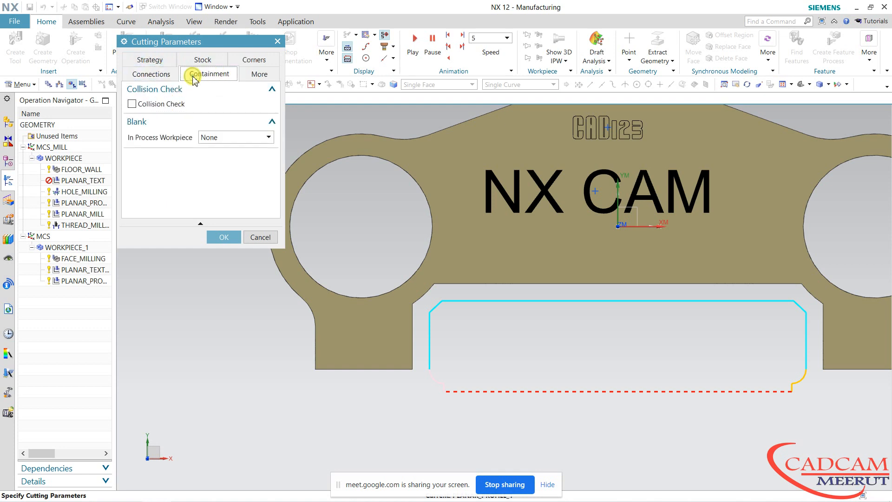
{"action": "left_click", "coordinate": [259, 75]}
{"action": "left_click", "coordinate": [256, 60]}
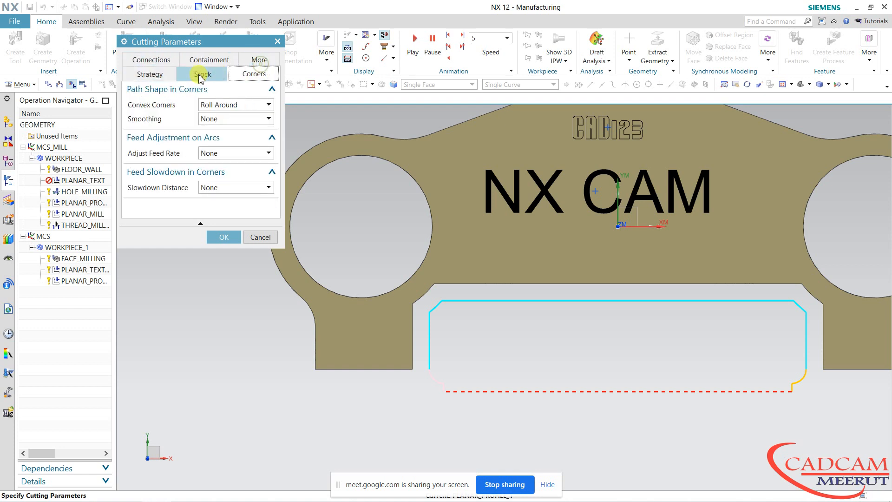
{"action": "left_click", "coordinate": [199, 75]}
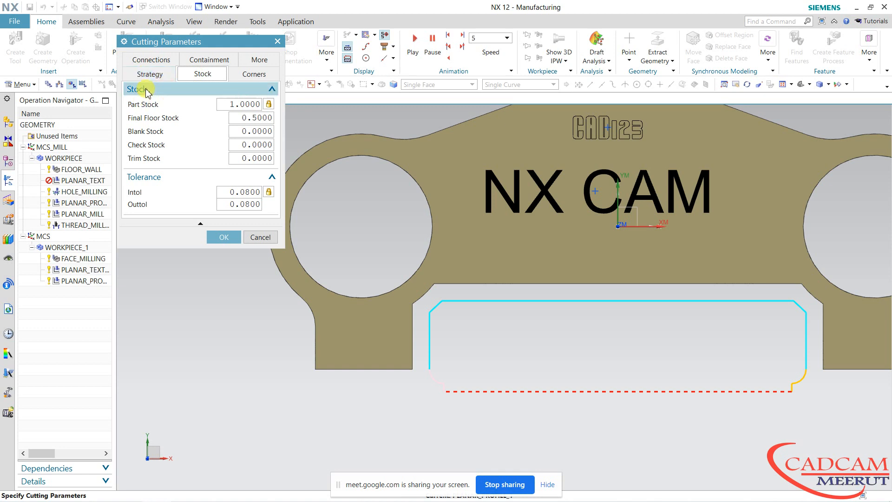
{"action": "left_click", "coordinate": [136, 74]}
{"action": "left_click", "coordinate": [253, 238]}
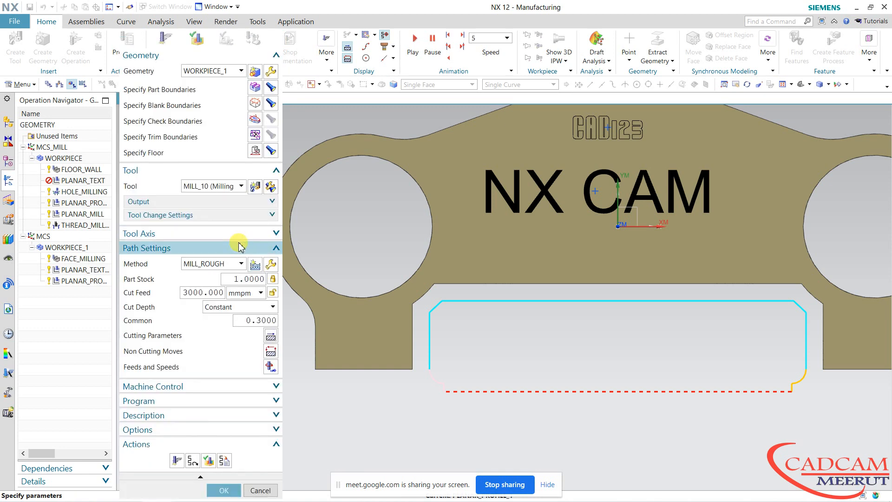
Step: Accept the Planar Profile operation and view its tool path on the part at an angle
{"action": "left_click", "coordinate": [223, 489]}
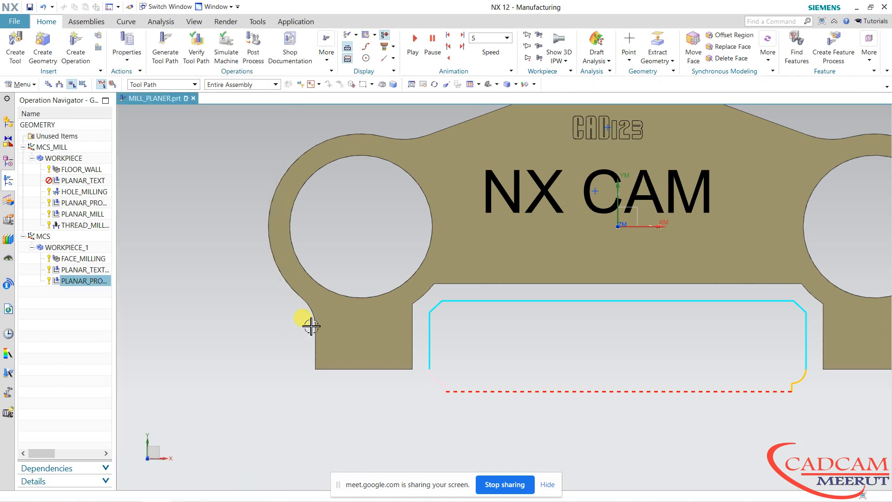
{"action": "scroll", "coordinate": [392, 408], "scroll_direction": "down", "scroll_amount": 3}
{"action": "middle_click_drag", "start_coordinate": [393, 409], "coordinate": [368, 369]}
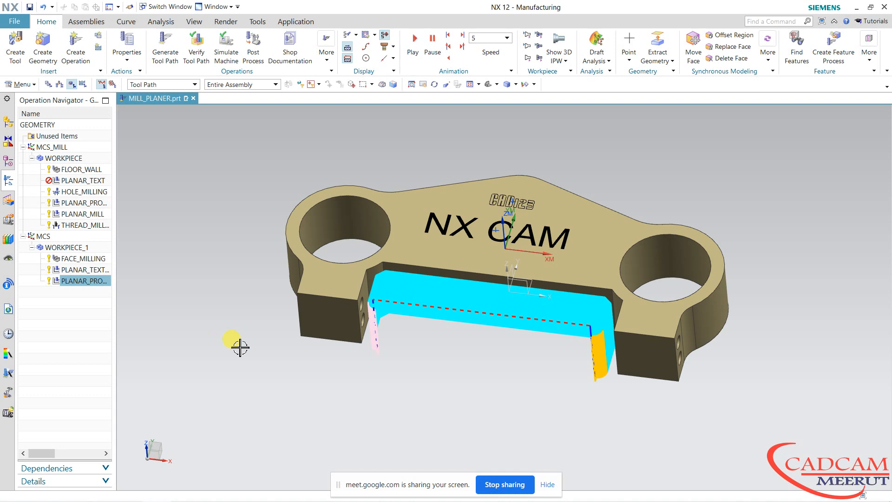
Step: Delete the tool path of the PLANAR_PROFILE_1 operation and generate it again
{"action": "right_click", "coordinate": [92, 281]}
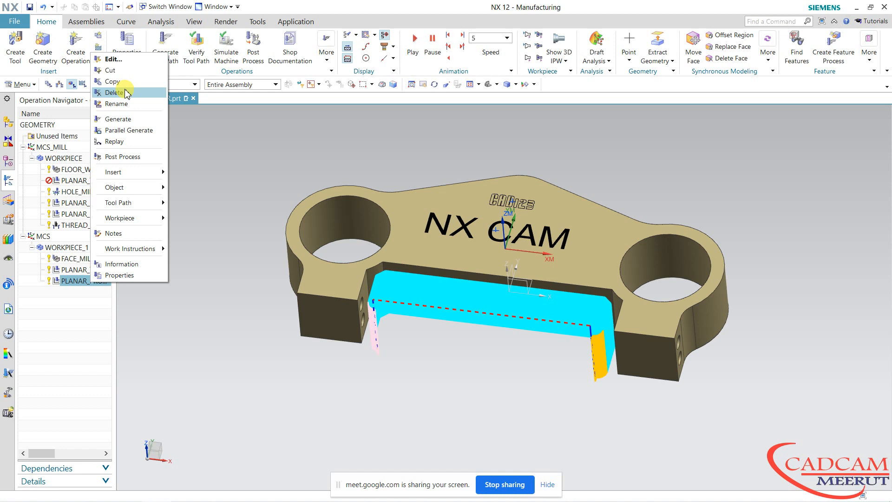
{"action": "left_click", "coordinate": [139, 204]}
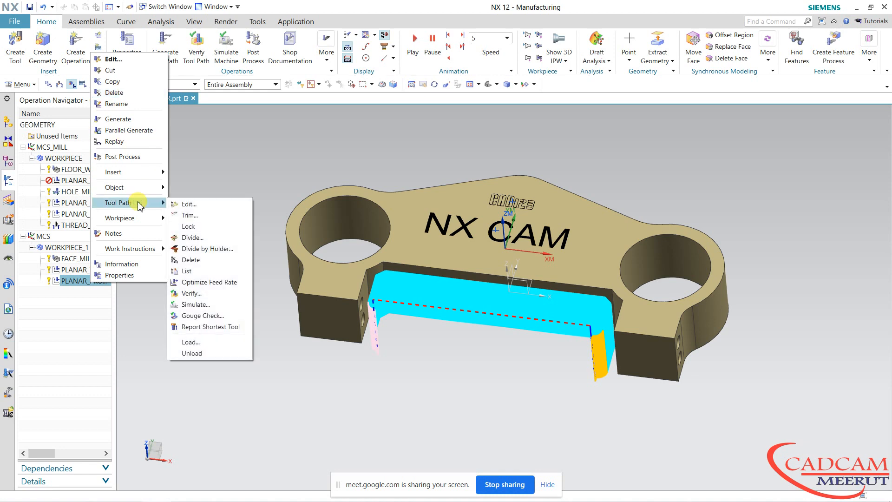
{"action": "left_click", "coordinate": [205, 262]}
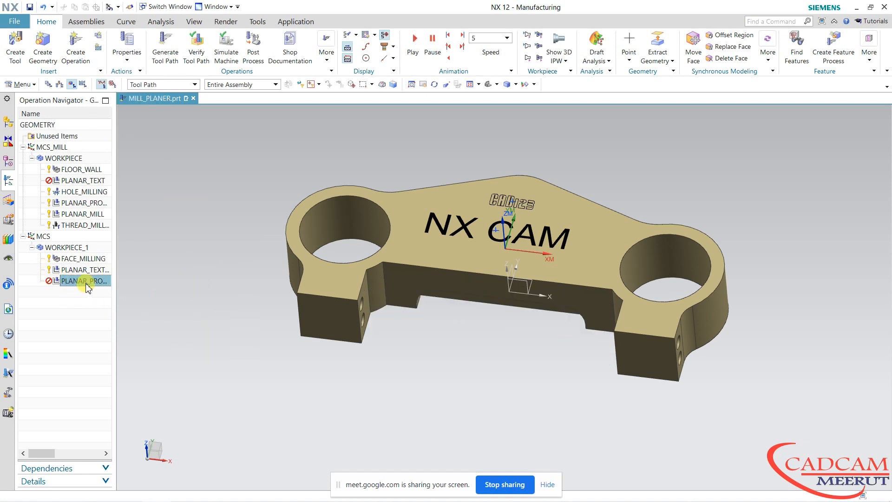
{"action": "left_click", "coordinate": [65, 297]}
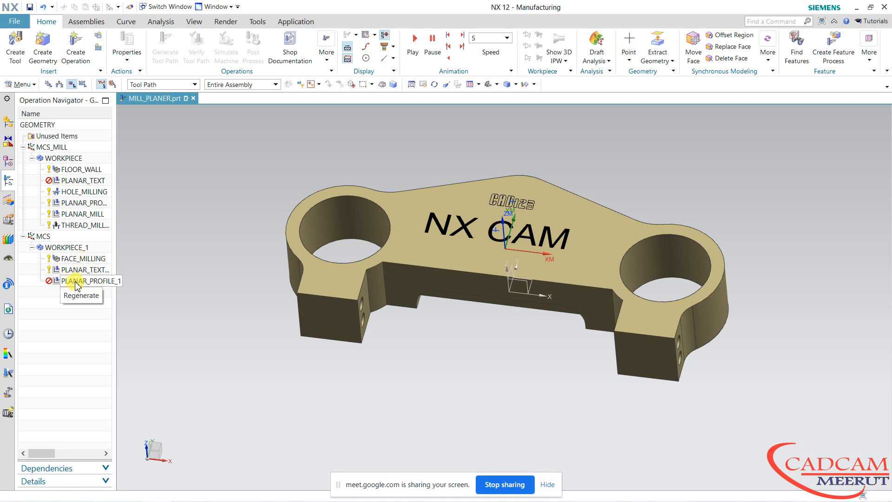
{"action": "left_click", "coordinate": [76, 281]}
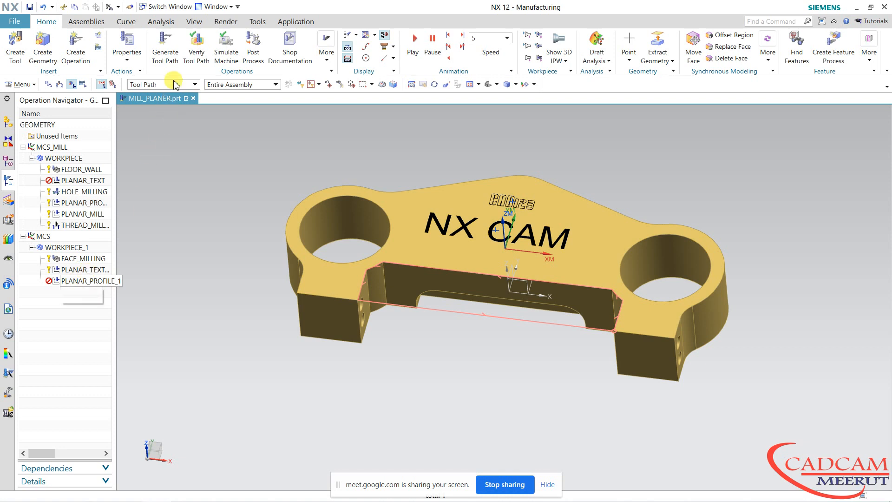
{"action": "left_click", "coordinate": [180, 62]}
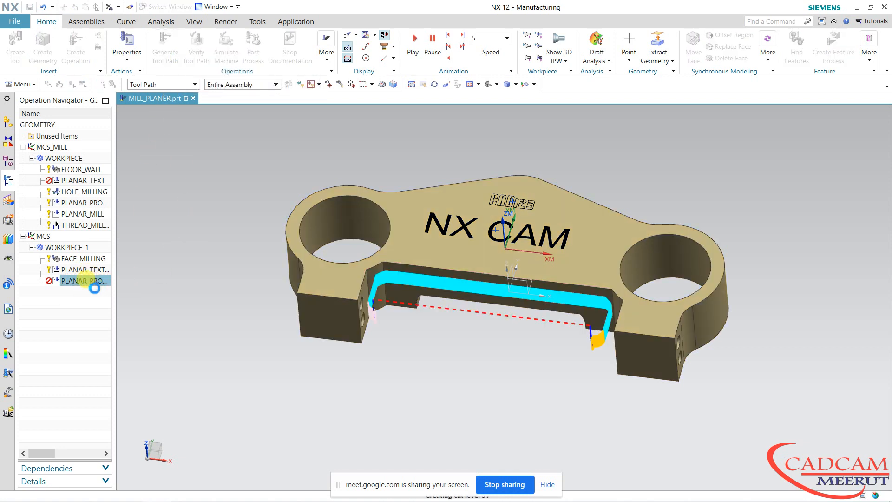
Step: Delete the regenerated tool path of PLANAR_PROFILE_1, keeping the operation itself
{"action": "right_click", "coordinate": [69, 284]}
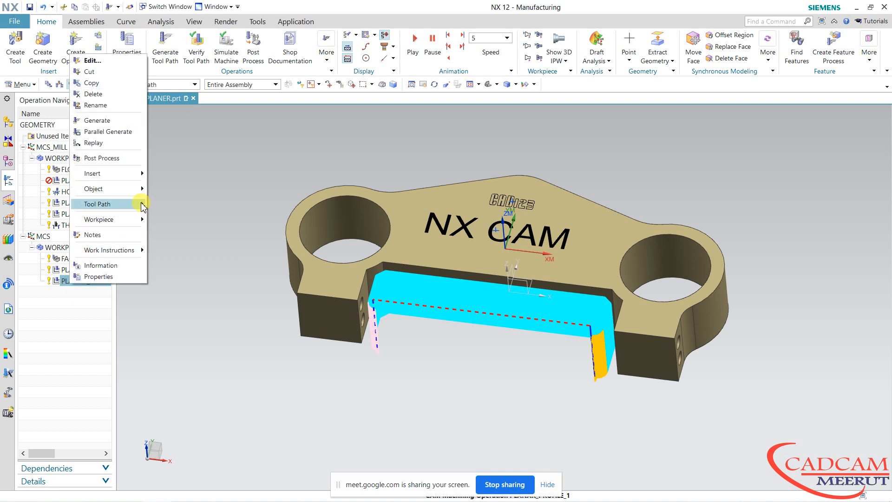
{"action": "mouse_move", "coordinate": [138, 210]}
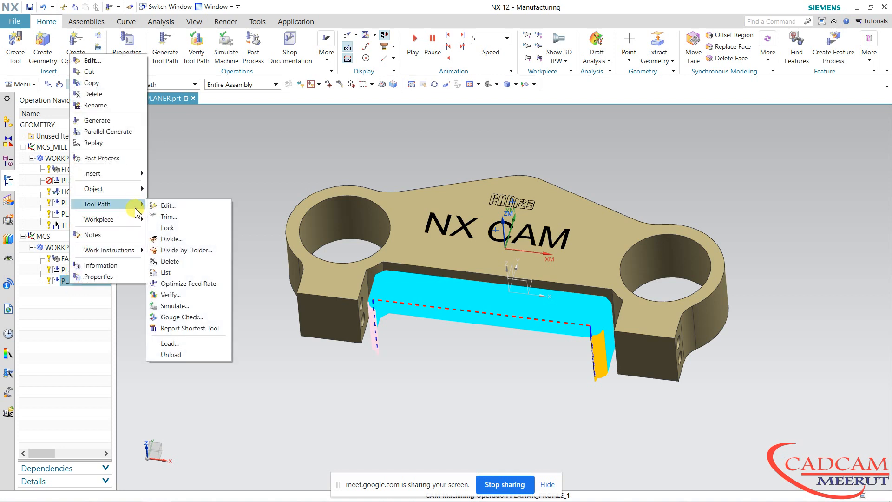
{"action": "left_click", "coordinate": [170, 262]}
{"action": "left_click", "coordinate": [77, 303]}
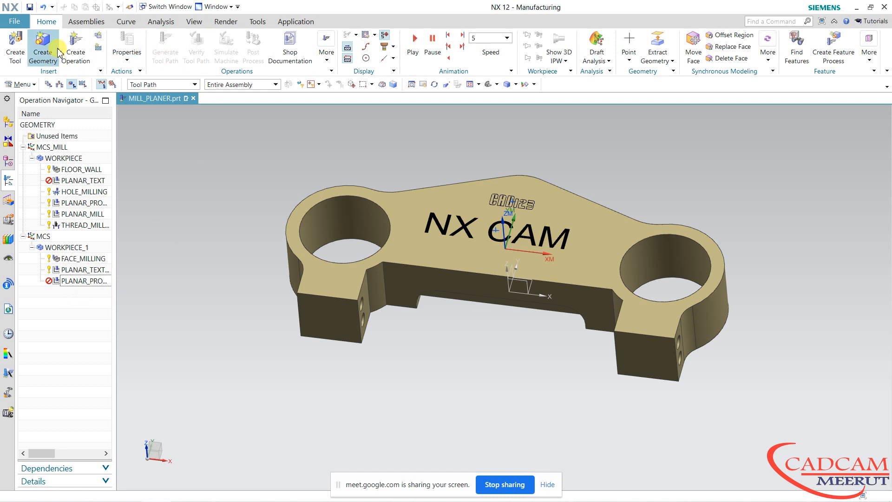
Step: Create a mill_planar Finish Walls operation named FINISH_WALLS with tool MILL_10, geometry WORKPIECE_1 and method MILL_ROUGH
{"action": "left_click", "coordinate": [74, 44]}
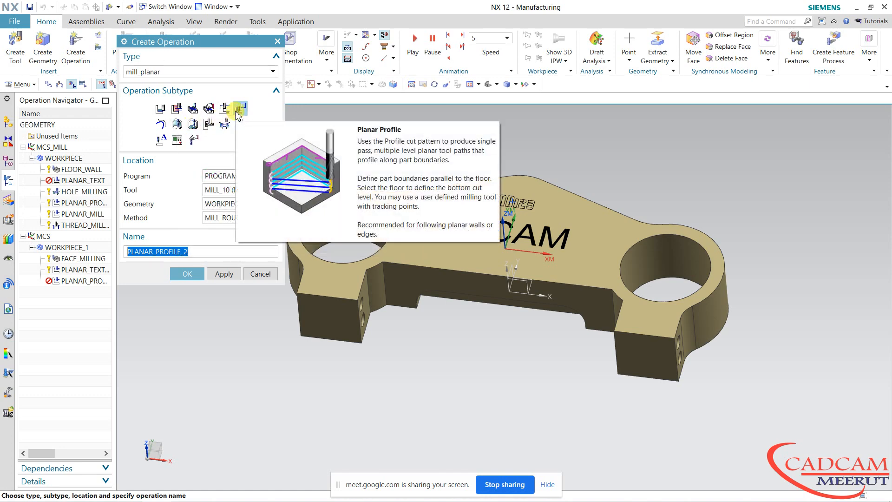
{"action": "left_click", "coordinate": [177, 124]}
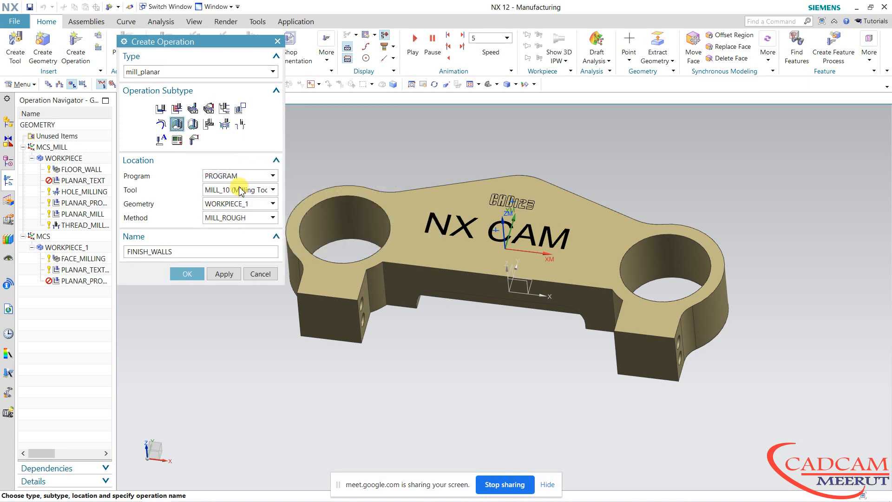
{"action": "left_click", "coordinate": [248, 203]}
{"action": "left_click", "coordinate": [232, 246]}
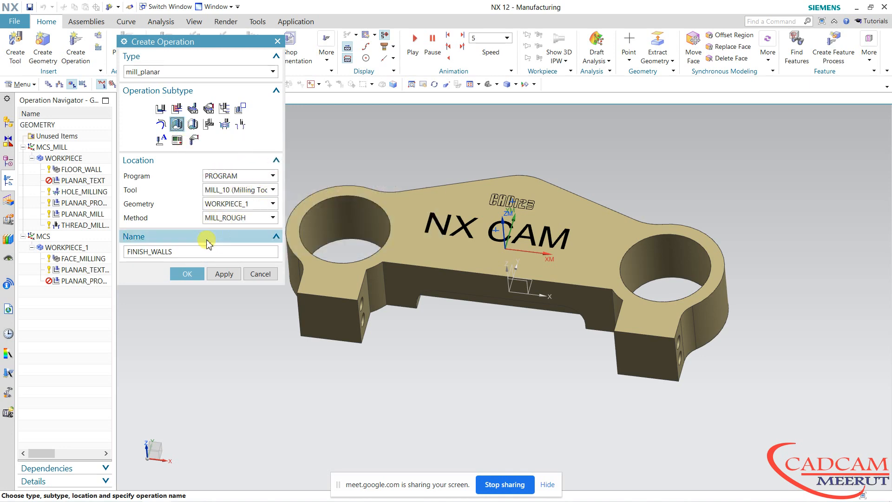
{"action": "left_click", "coordinate": [189, 275]}
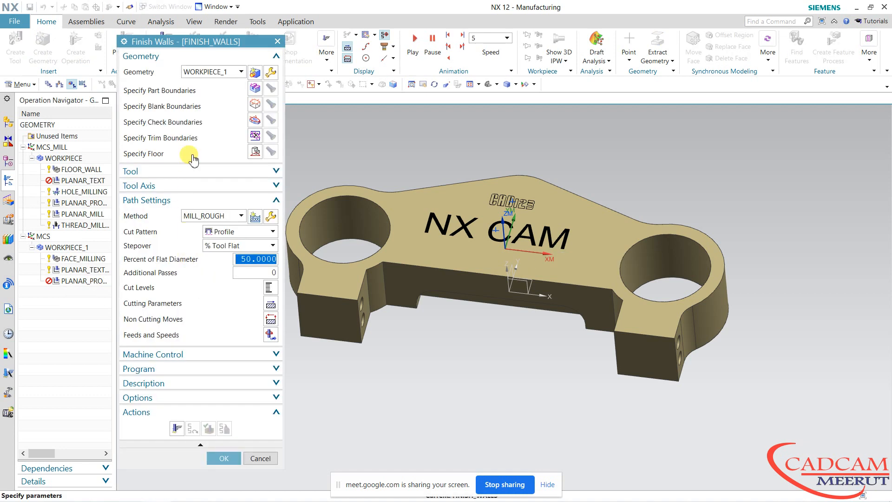
Step: Define the part boundary by Curves, selecting the five upper edges around the front recess
{"action": "left_click", "coordinate": [254, 87]}
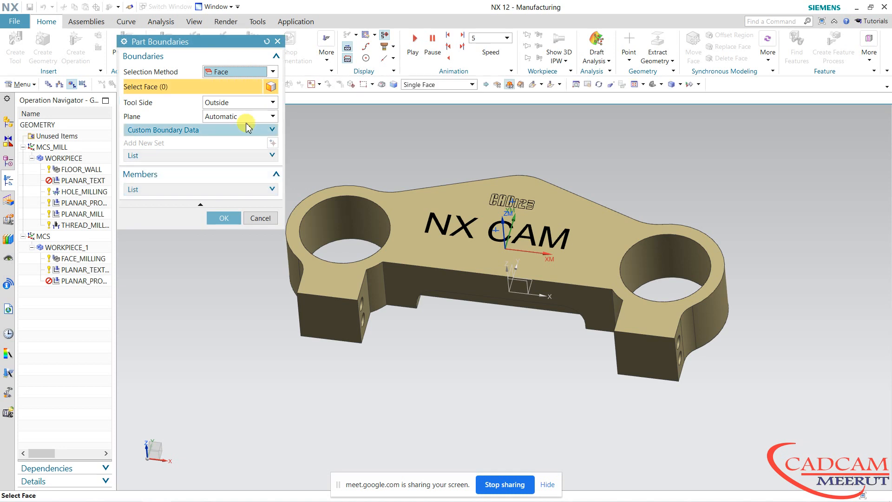
{"action": "left_click", "coordinate": [253, 72]}
{"action": "left_click", "coordinate": [251, 96]}
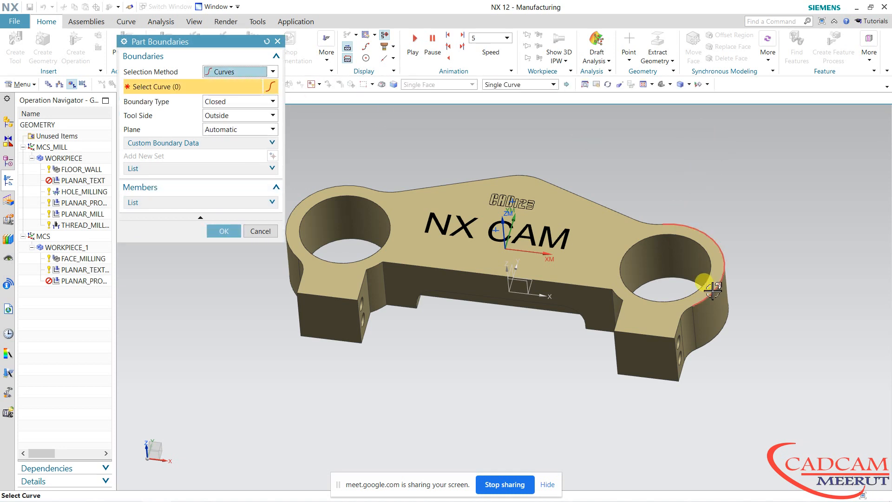
{"action": "left_click", "coordinate": [621, 294]}
{"action": "left_click", "coordinate": [614, 291]}
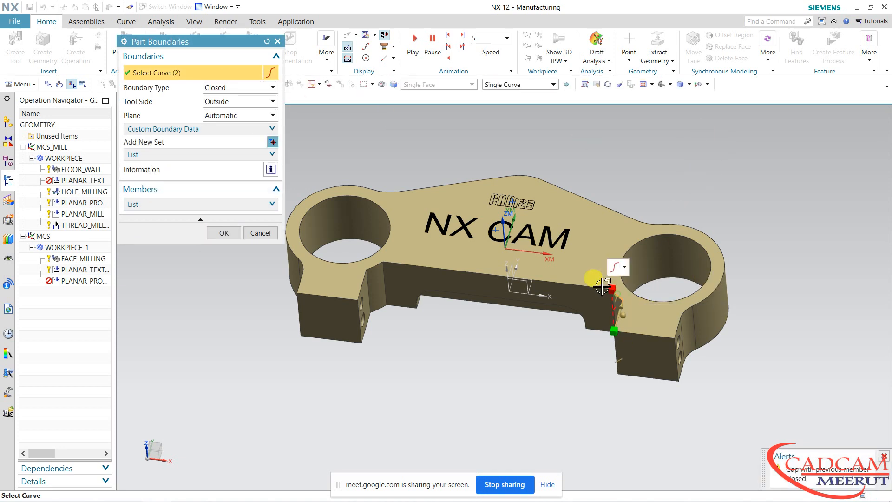
{"action": "left_click", "coordinate": [378, 263]}
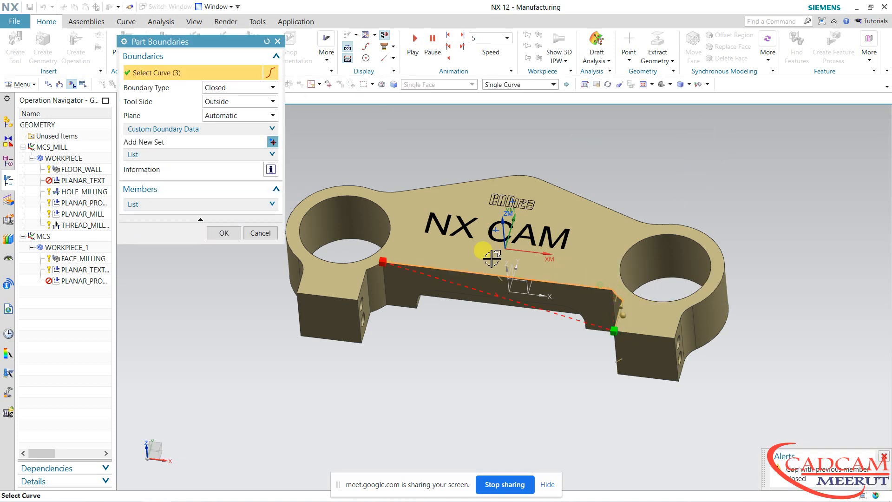
{"action": "left_click", "coordinate": [366, 266]}
{"action": "left_click", "coordinate": [359, 286]}
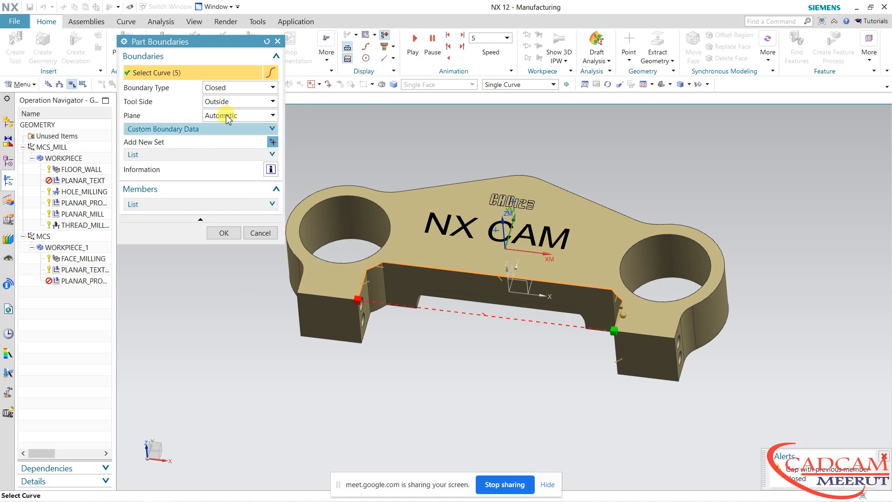
Step: Set the recess boundary's type to Open and its tool side to Left
{"action": "left_click", "coordinate": [243, 88]}
{"action": "left_click", "coordinate": [233, 109]}
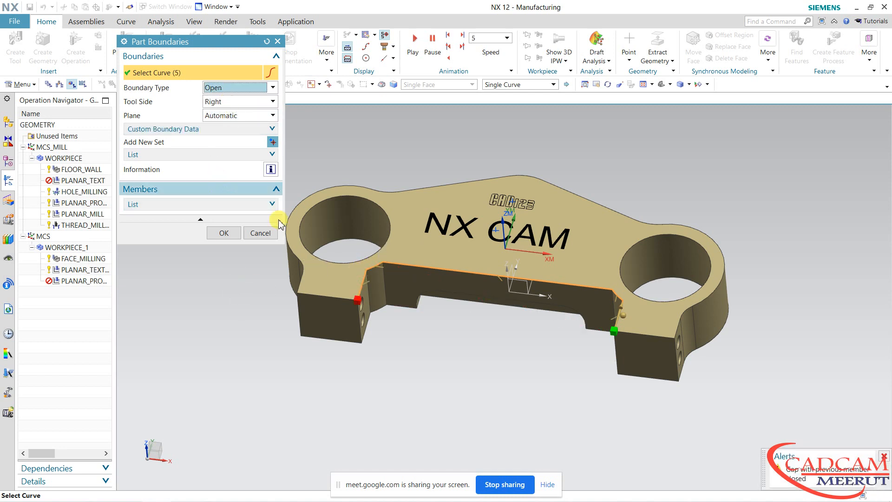
{"action": "left_click", "coordinate": [261, 101]}
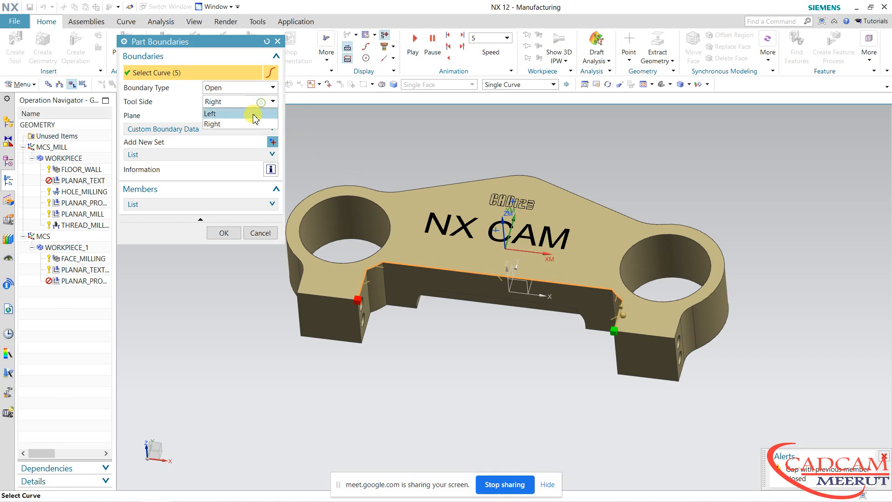
{"action": "left_click", "coordinate": [252, 117]}
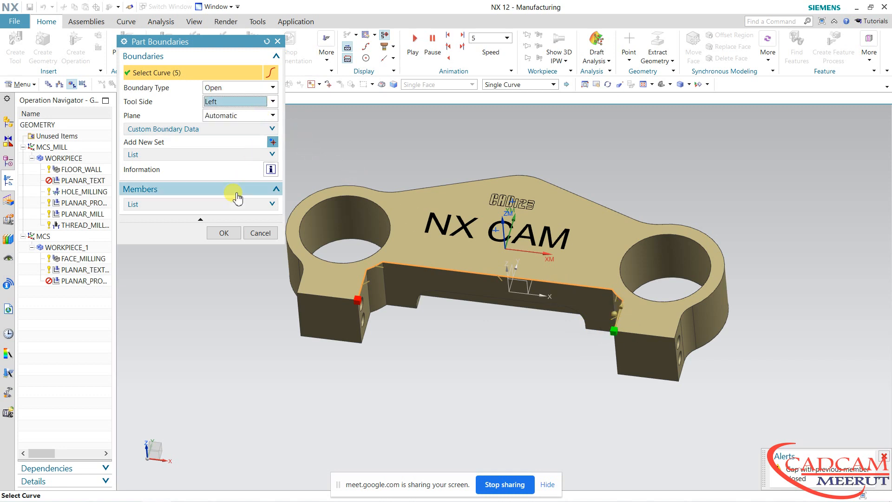
Step: Accept the part boundary and define a closed blank boundary by Curves from the five upper edges around the front recess, tool side Inside
{"action": "left_click", "coordinate": [212, 235]}
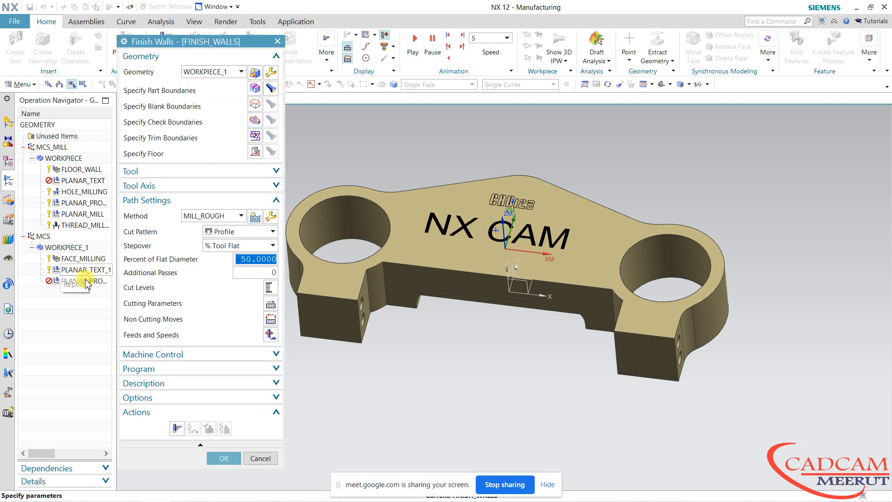
{"action": "left_click", "coordinate": [255, 105]}
{"action": "left_click", "coordinate": [251, 78]}
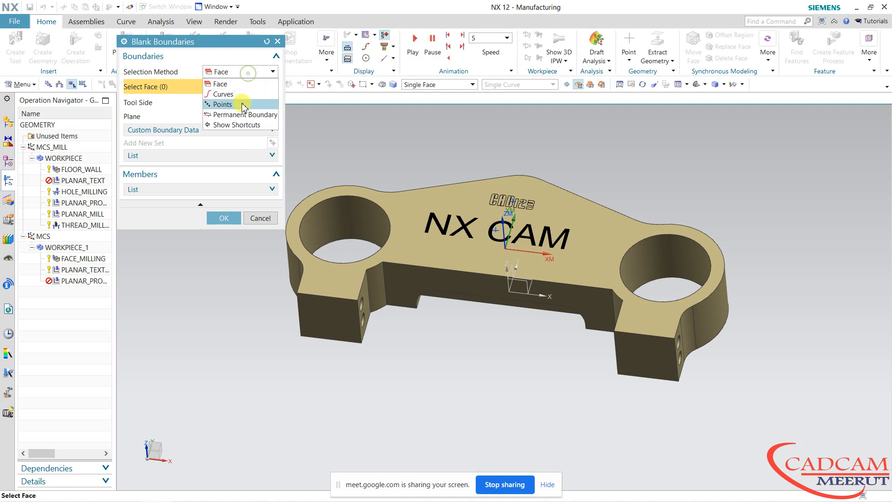
{"action": "left_click", "coordinate": [241, 91]}
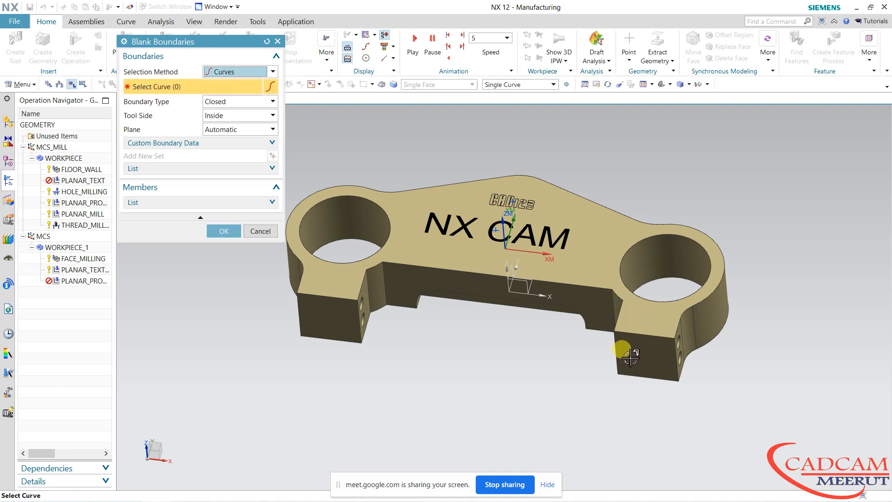
{"action": "left_click", "coordinate": [617, 316]}
{"action": "left_click", "coordinate": [619, 296]}
{"action": "left_click", "coordinate": [584, 287]}
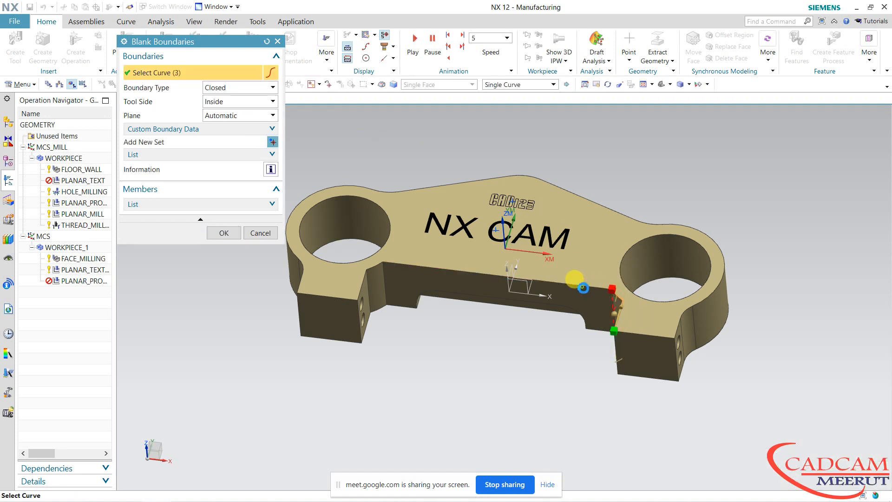
{"action": "left_click", "coordinate": [370, 268]}
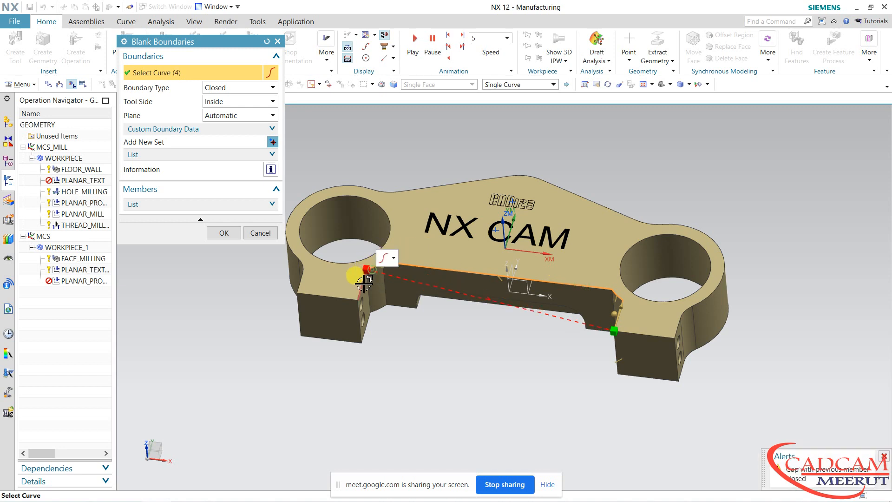
{"action": "left_click", "coordinate": [360, 285]}
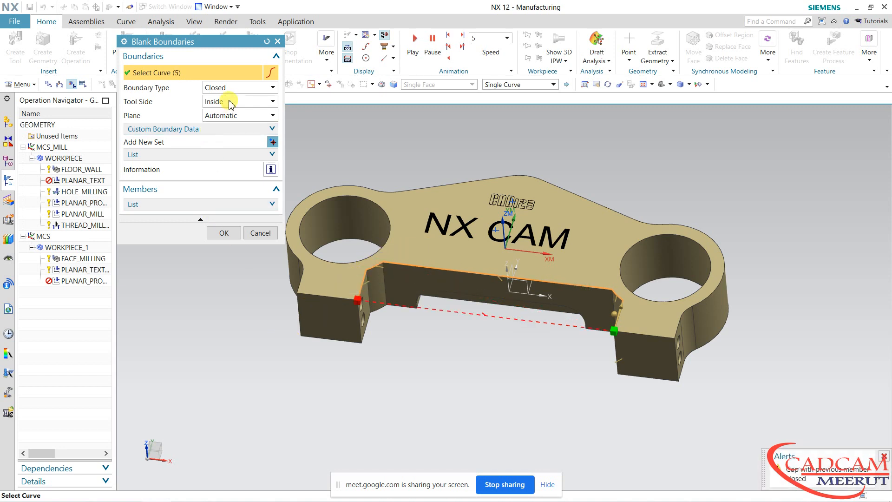
{"action": "left_click", "coordinate": [224, 235]}
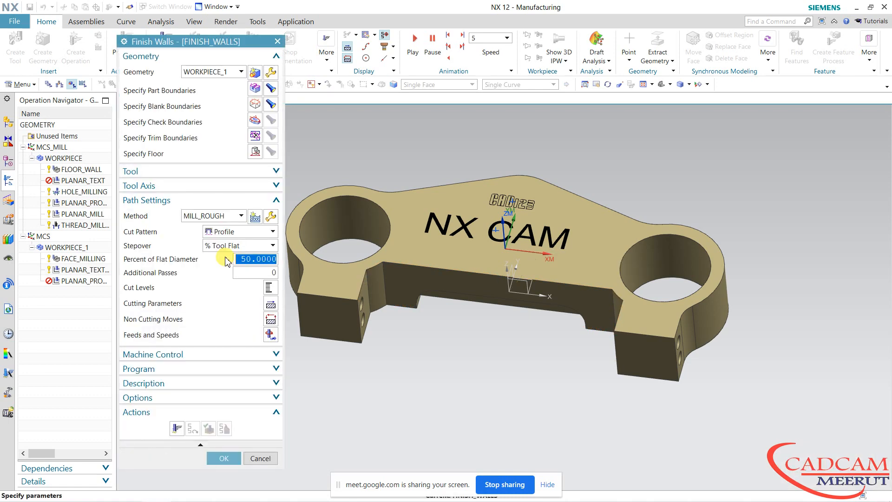
Step: Specify the floor plane on the part's main underside face with an offset distance of 0 mm
{"action": "left_click", "coordinate": [256, 152]}
{"action": "middle_click_drag", "start_coordinate": [410, 370], "coordinate": [414, 299]}
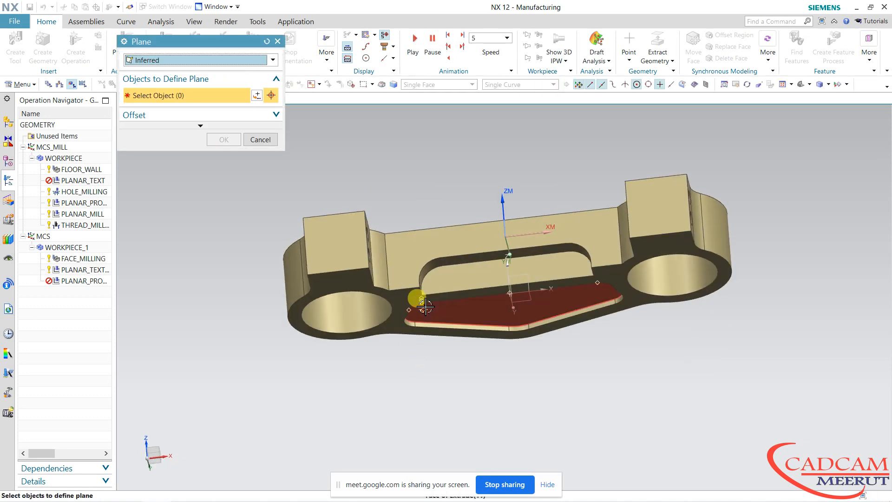
{"action": "left_click", "coordinate": [416, 302]}
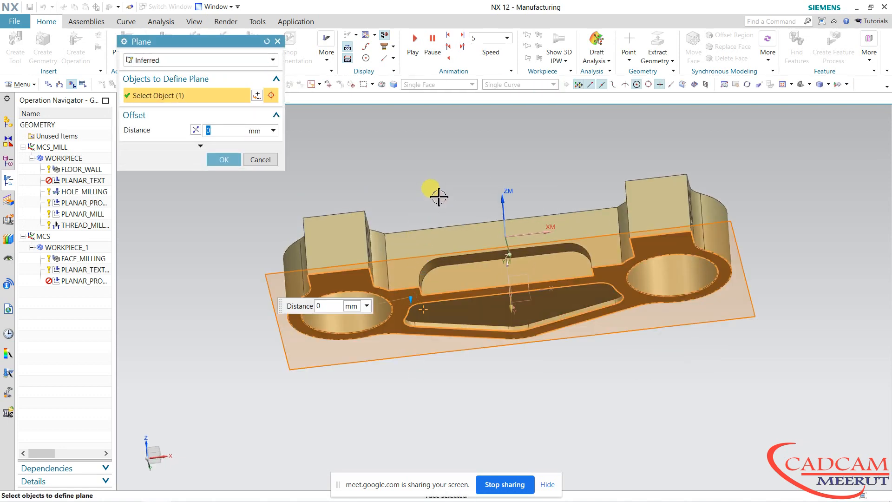
{"action": "middle_click_drag", "start_coordinate": [439, 197], "coordinate": [299, 163]}
{"action": "left_click", "coordinate": [232, 160]}
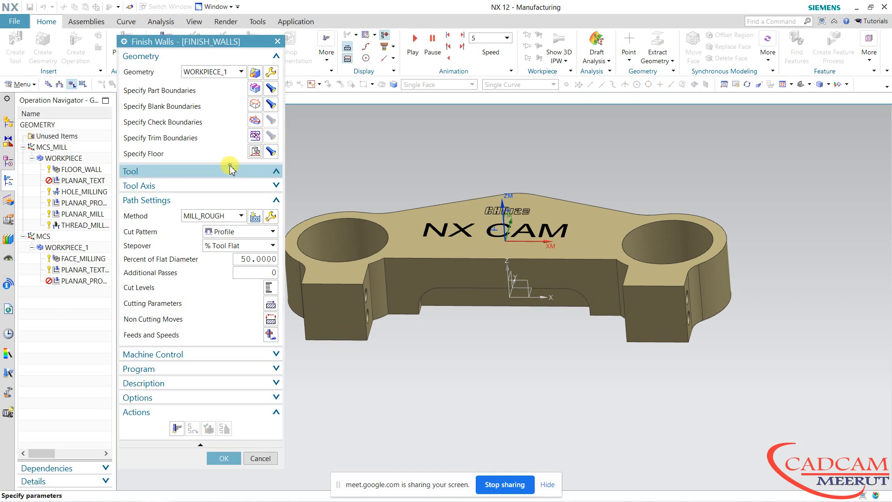
Step: Check the Tool and Tool Axis settings of the Finish Walls operation and accept the operation
{"action": "left_click", "coordinate": [230, 170]}
{"action": "left_click", "coordinate": [223, 156]}
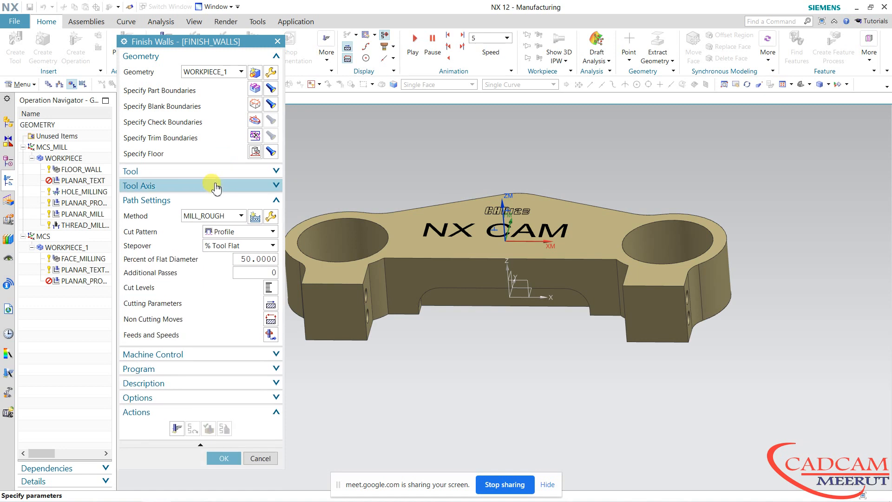
{"action": "left_click", "coordinate": [217, 186]}
{"action": "left_click", "coordinate": [214, 186]}
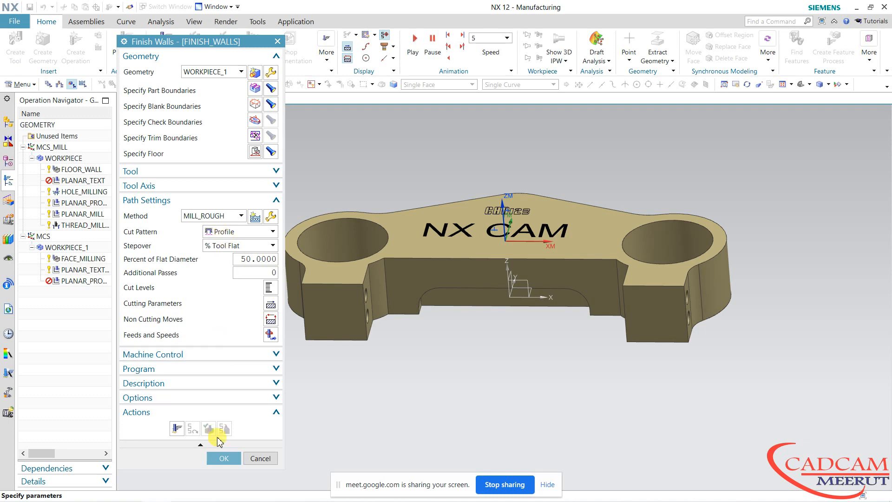
{"action": "left_click", "coordinate": [216, 460]}
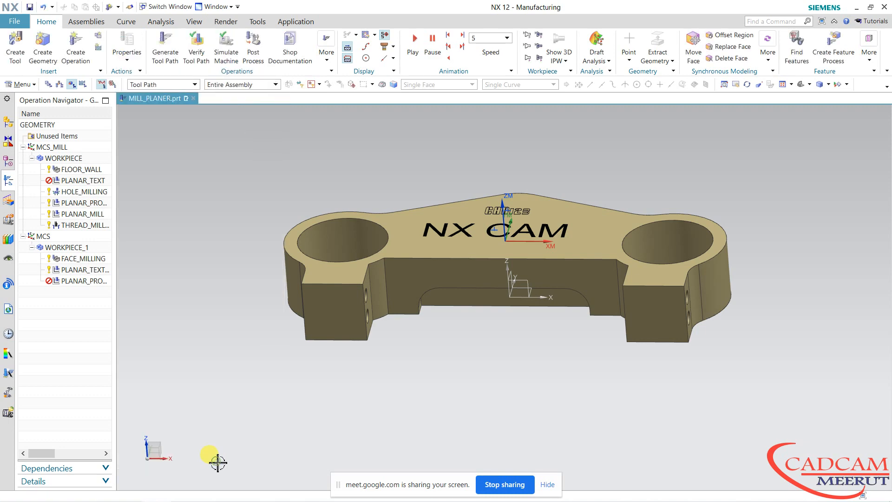
Step: Review the path settings of the PLANAR_PROFILE_1 operation and leave them unmodified
{"action": "double_click", "coordinate": [90, 282]}
{"action": "double_click", "coordinate": [251, 280]}
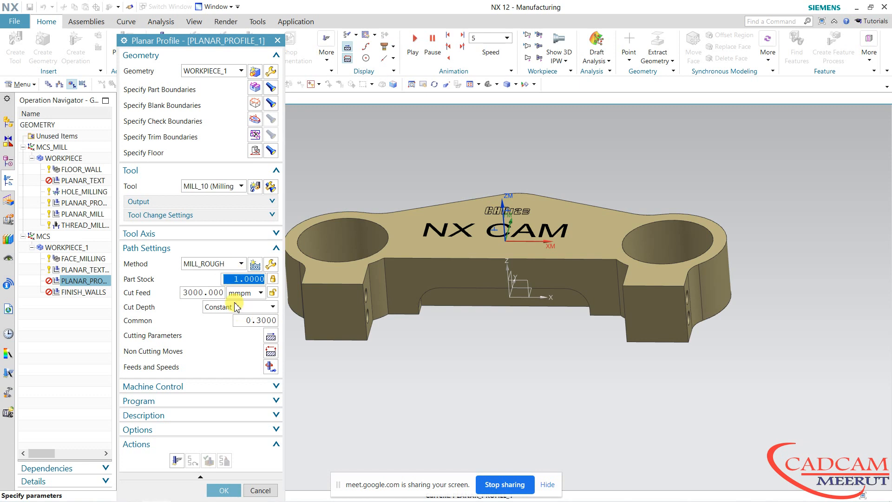
{"action": "left_click", "coordinate": [261, 490]}
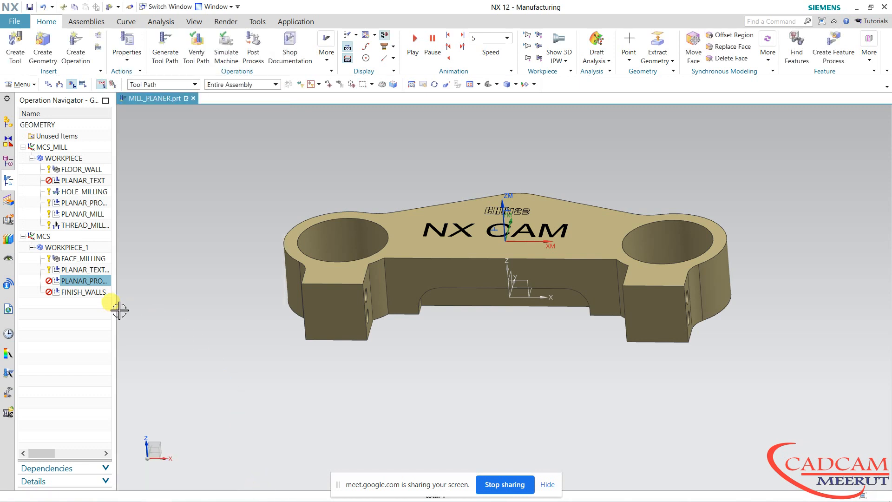
Step: Reopen the FINISH_WALLS operation for editing and generate its tool path
{"action": "double_click", "coordinate": [86, 293]}
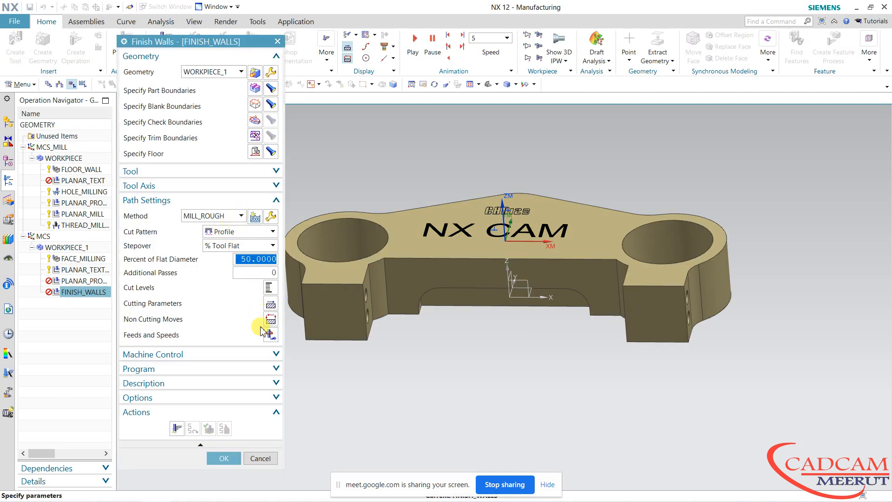
{"action": "left_click", "coordinate": [175, 430]}
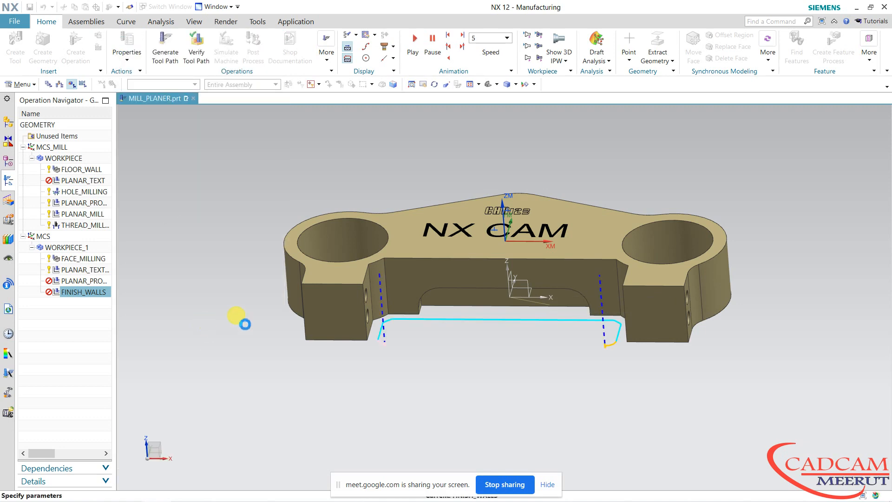
{"action": "middle_click_drag", "start_coordinate": [488, 169], "coordinate": [513, 182]}
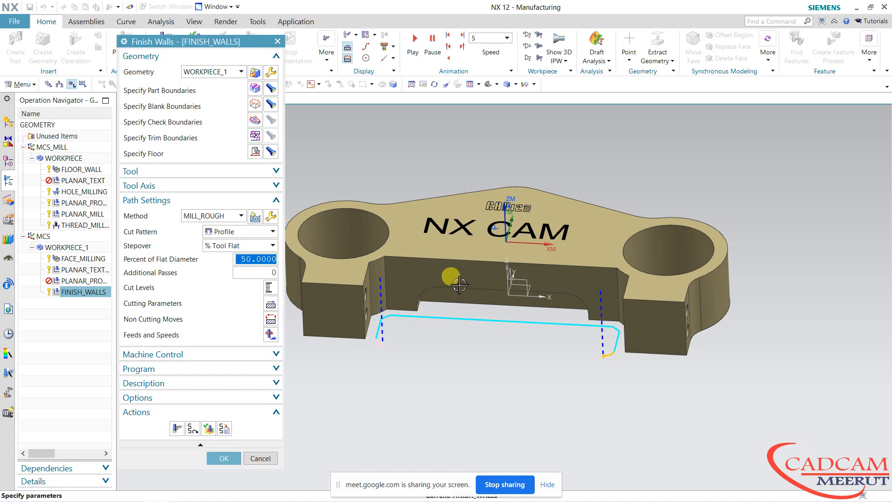
Step: Review the Finish Walls cutting parameters for strategy, connections, stock and corners without changing them
{"action": "left_click", "coordinate": [271, 307]}
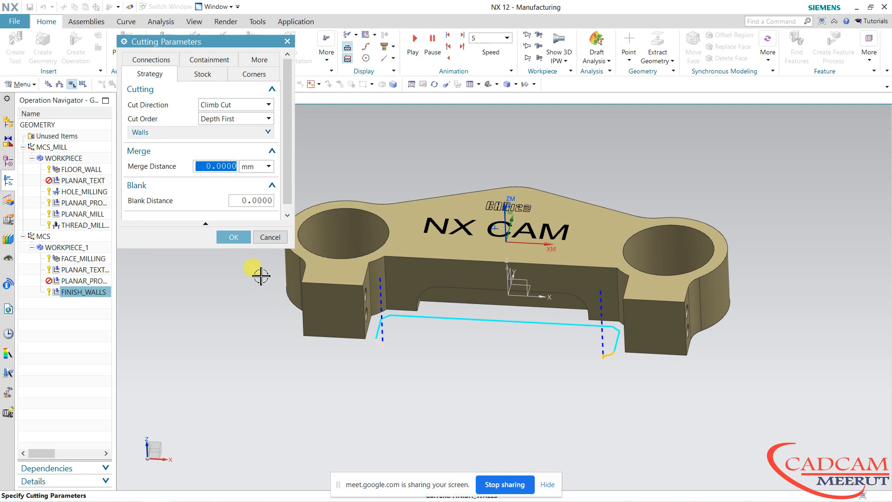
{"action": "left_click", "coordinate": [190, 75]}
{"action": "left_click", "coordinate": [148, 60]}
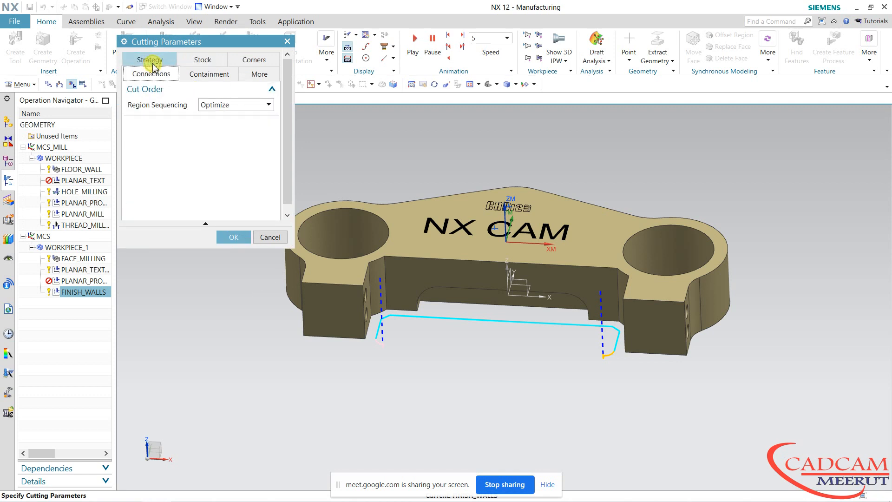
{"action": "left_click", "coordinate": [187, 74]}
{"action": "left_click", "coordinate": [256, 73]}
{"action": "left_click", "coordinate": [252, 64]}
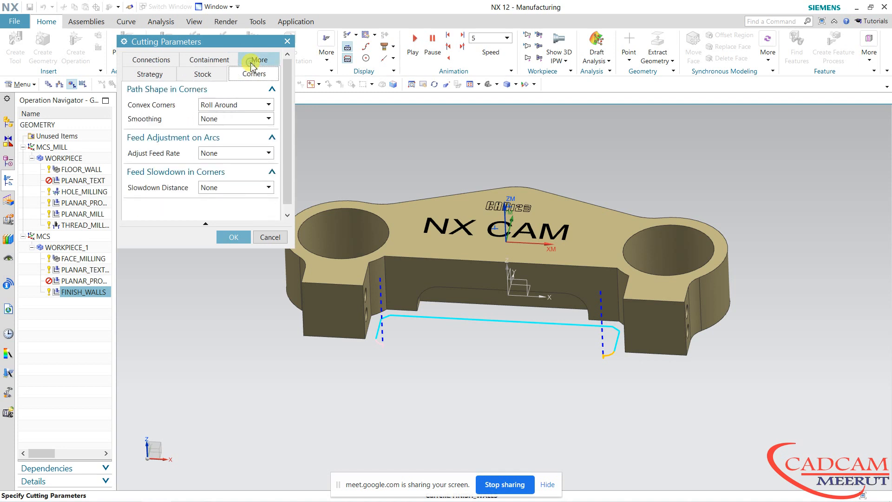
{"action": "left_click", "coordinate": [277, 237]}
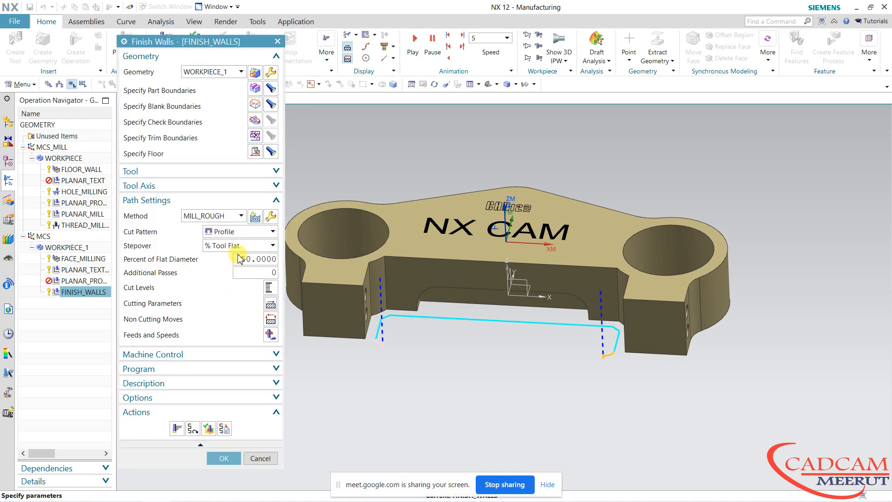
Step: Set the Finish Walls cut levels to Constant with a common depth per cut of 0.3 and regenerate the tool path
{"action": "left_click", "coordinate": [268, 289]}
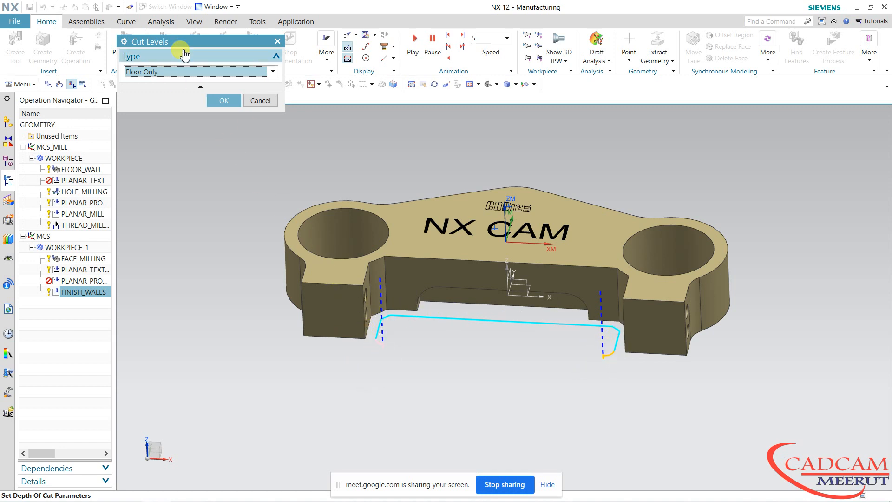
{"action": "left_click", "coordinate": [188, 73]}
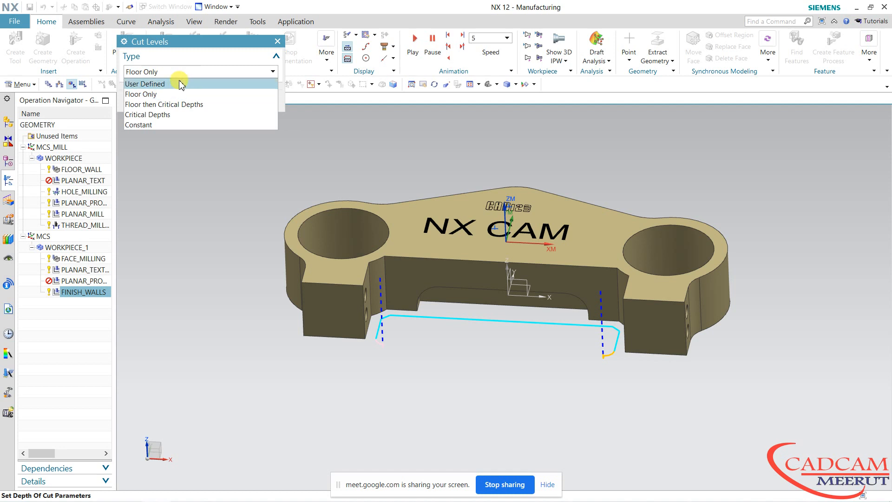
{"action": "left_click", "coordinate": [179, 85]}
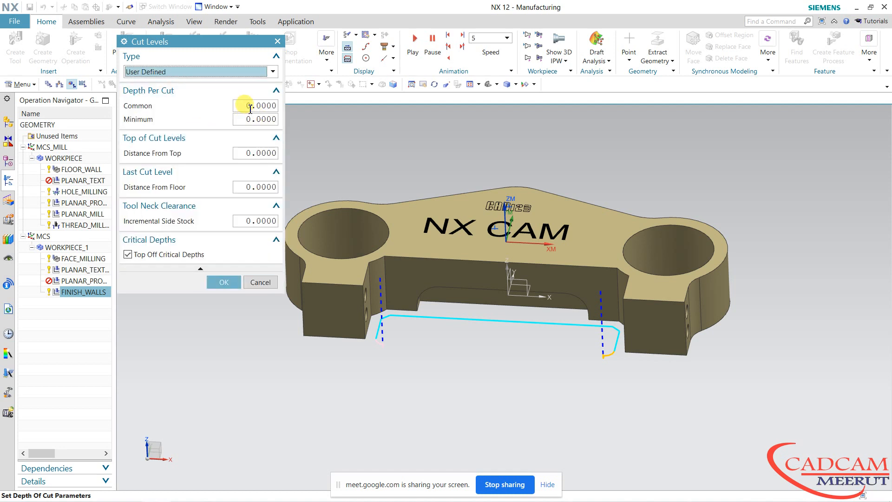
{"action": "left_click", "coordinate": [239, 71]}
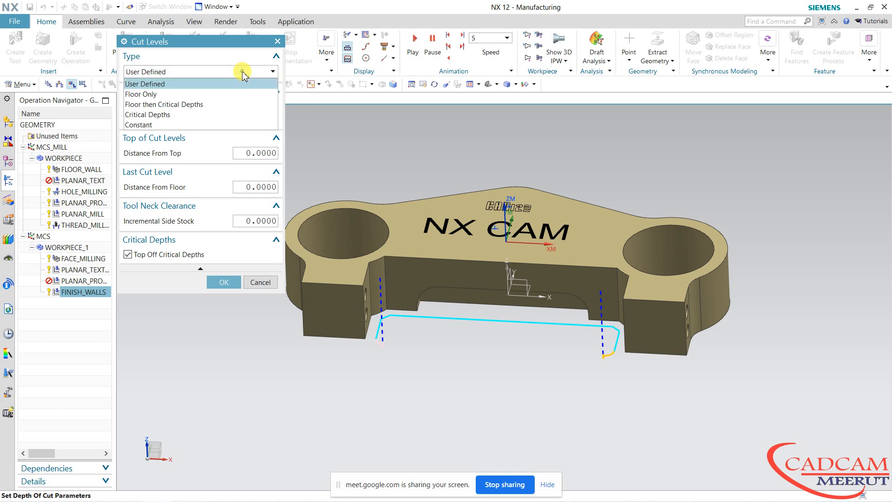
{"action": "left_click", "coordinate": [200, 124]}
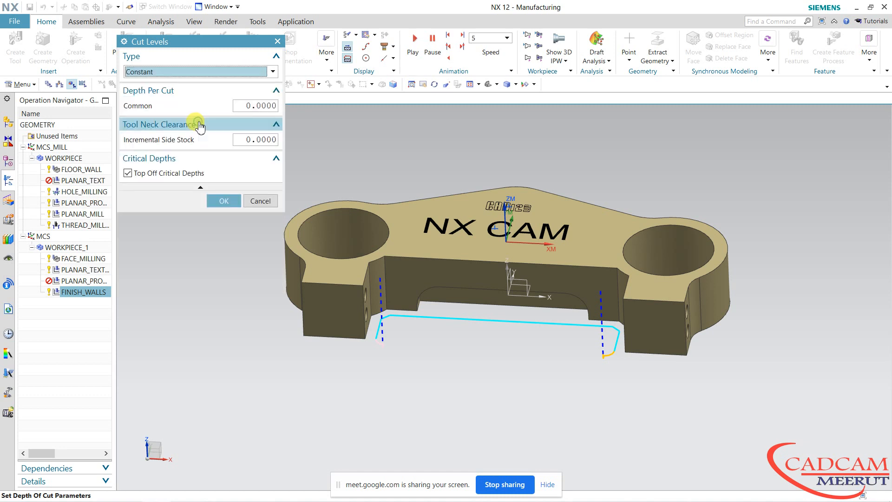
{"action": "double_click", "coordinate": [255, 106]}
{"action": "type", "text": ".3"}
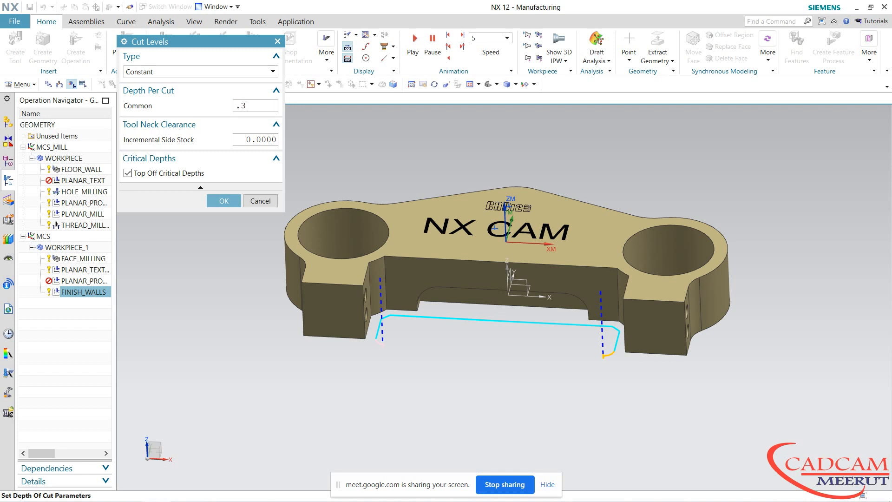
{"action": "left_click", "coordinate": [224, 201]}
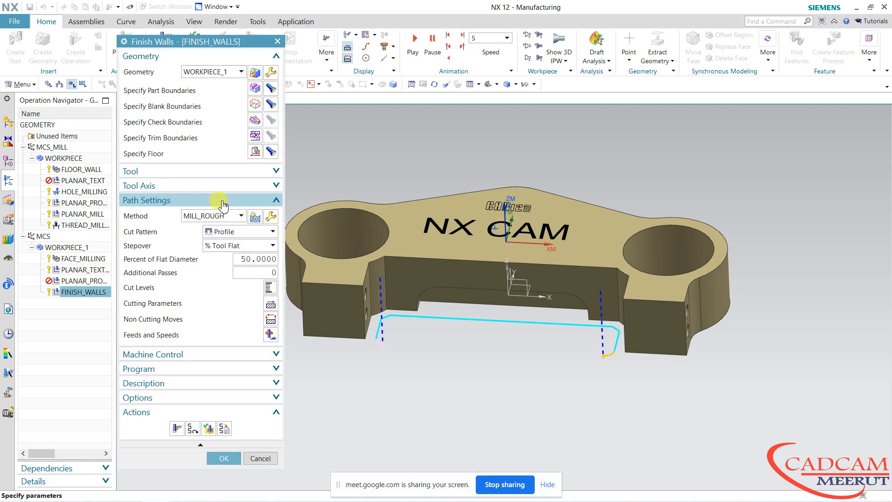
{"action": "left_click", "coordinate": [179, 430]}
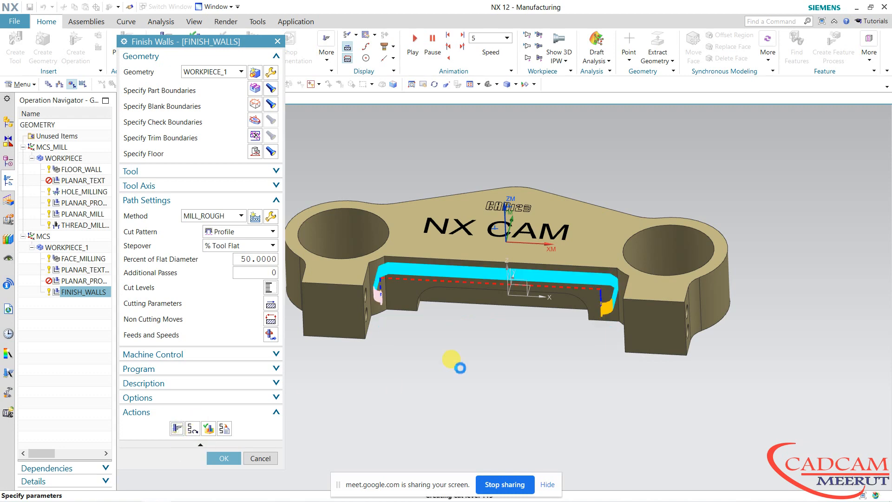
{"action": "mouse_move", "coordinate": [598, 172]}
{"action": "middle_mouse_down"}
{"action": "mouse_move", "coordinate": [584, 189]}
{"action": "mouse_move", "coordinate": [590, 214]}
{"action": "mouse_move", "coordinate": [592, 183]}
{"action": "middle_mouse_up"}
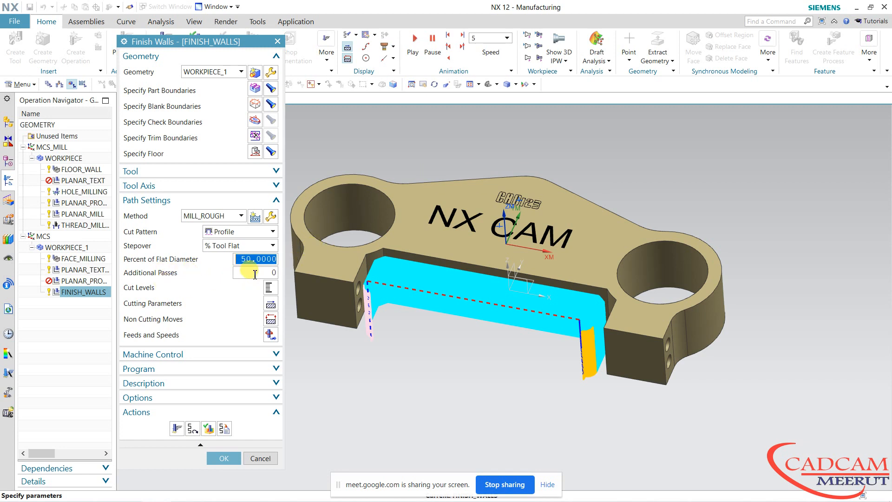
Step: Set Additional Passes to 3, regenerate the Finish Walls tool path and inspect the passes from above
{"action": "left_click", "coordinate": [255, 273]}
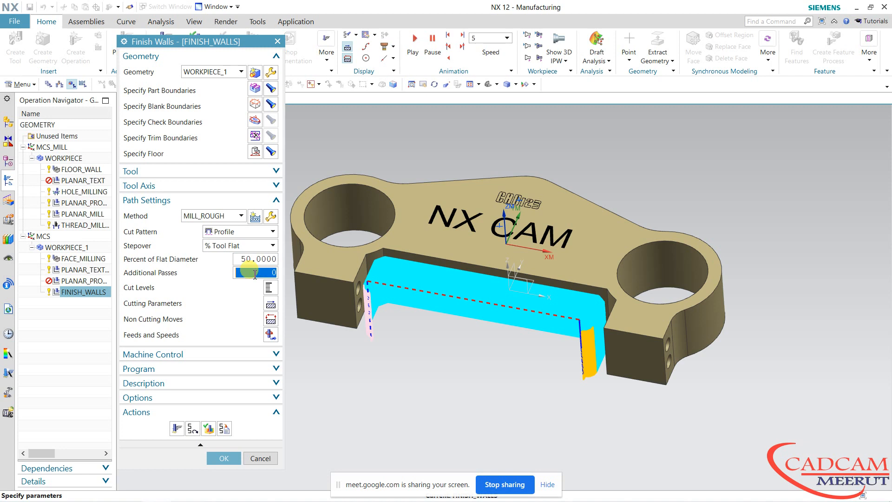
{"action": "type", "text": "3"}
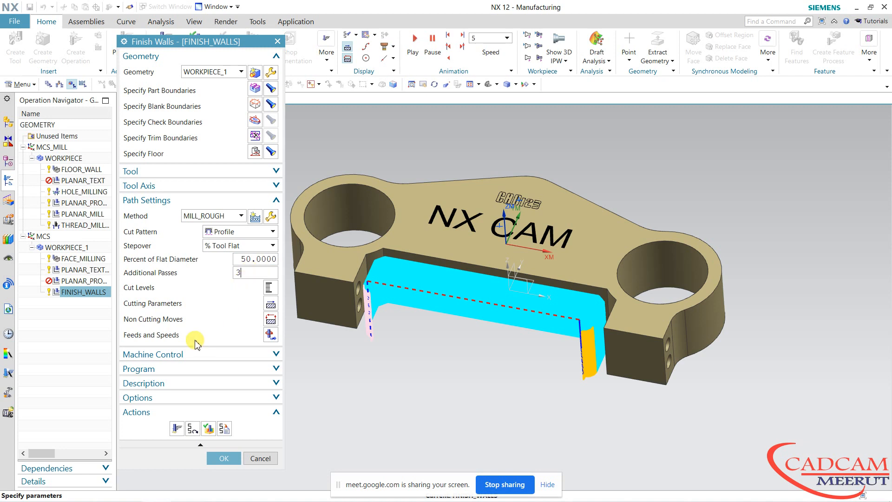
{"action": "left_click", "coordinate": [176, 428]}
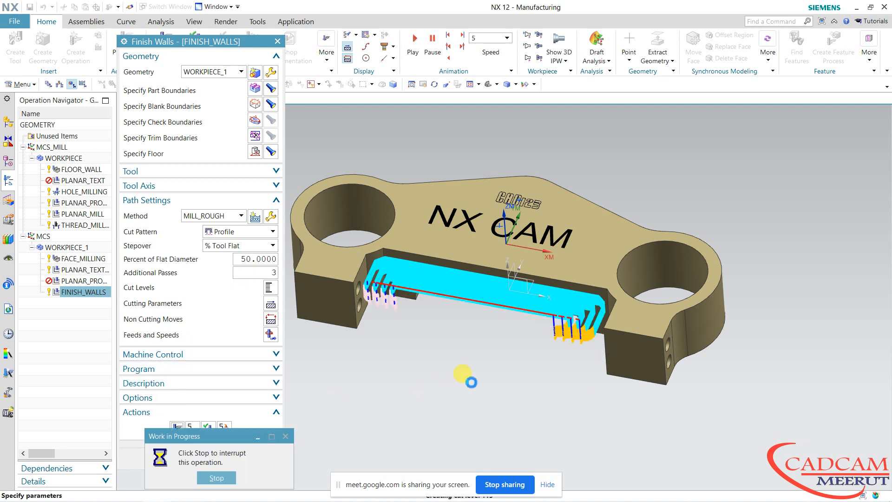
{"action": "middle_click_drag", "start_coordinate": [473, 335], "coordinate": [473, 381]}
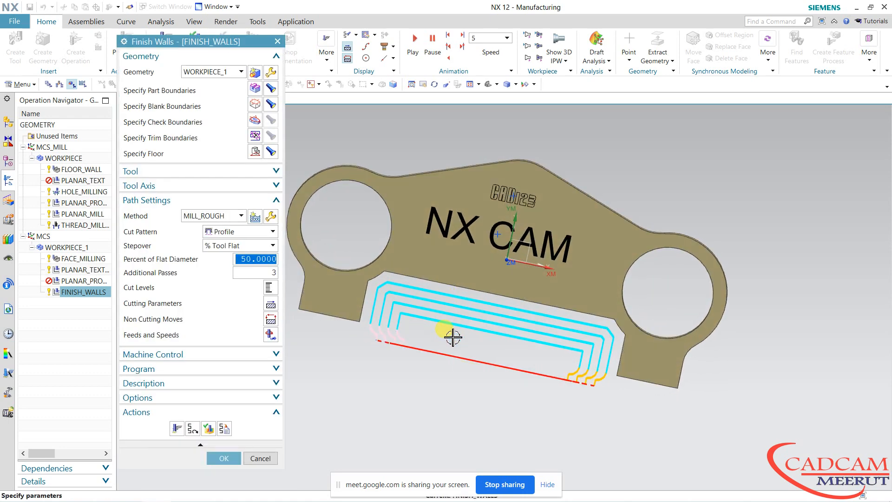
Step: Set the Finish Walls Additional Passes to 4, regenerate the tool path and inspect it in an angled view
{"action": "left_click", "coordinate": [255, 273]}
{"action": "type", "text": "4"}
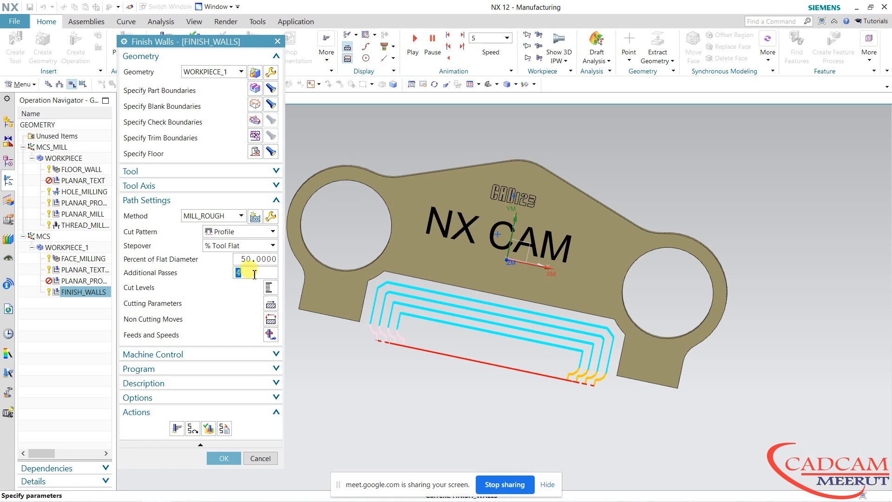
{"action": "left_click", "coordinate": [177, 428]}
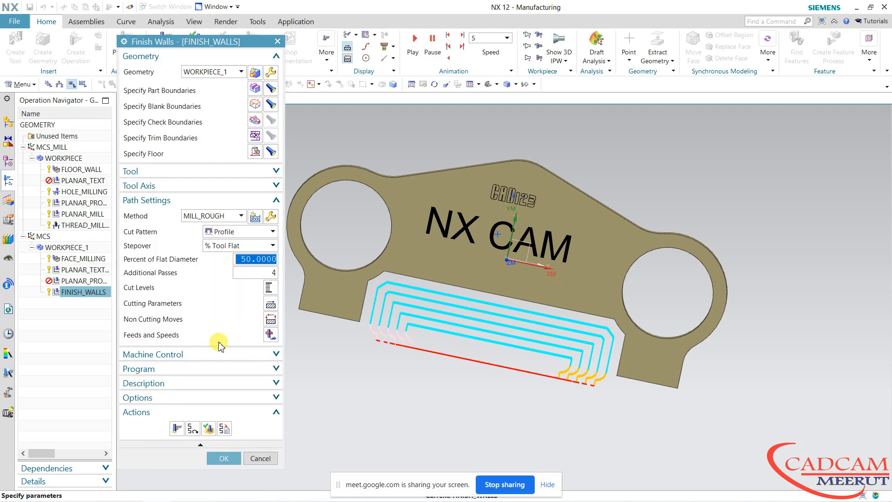
{"action": "middle_click_drag", "start_coordinate": [407, 385], "coordinate": [408, 325]}
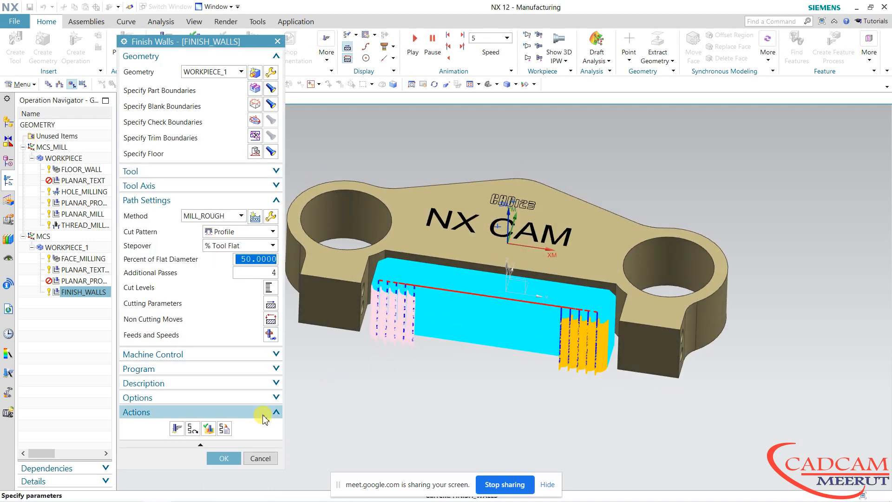
Step: Verify the Finish Walls tool path with a 3D Dynamic simulation at animation speed 8, and close the visualization
{"action": "left_click", "coordinate": [208, 428]}
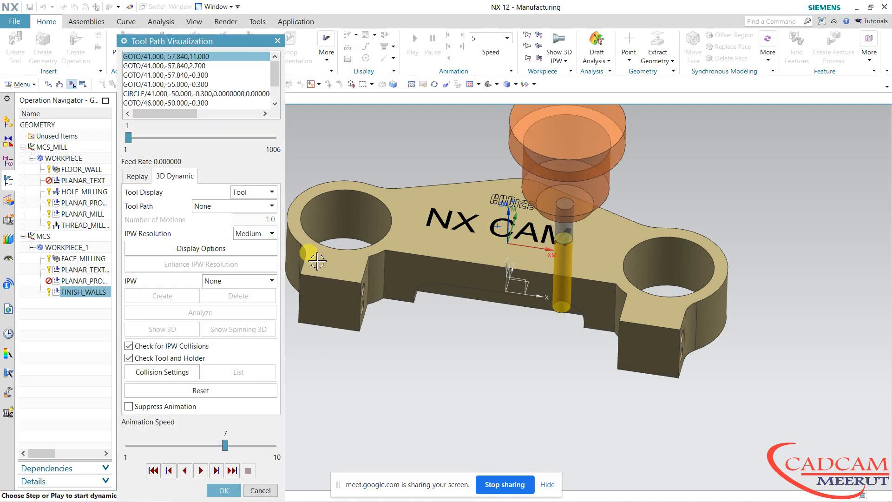
{"action": "scroll", "coordinate": [313, 258], "scroll_direction": "up", "scroll_amount": 2}
{"action": "scroll", "coordinate": [189, 448], "scroll_direction": "down", "scroll_amount": 1}
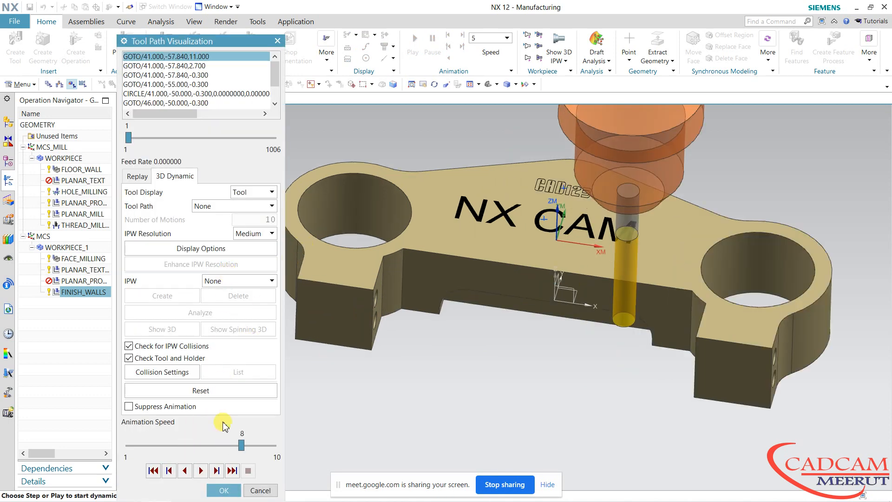
{"action": "left_click", "coordinate": [201, 471]}
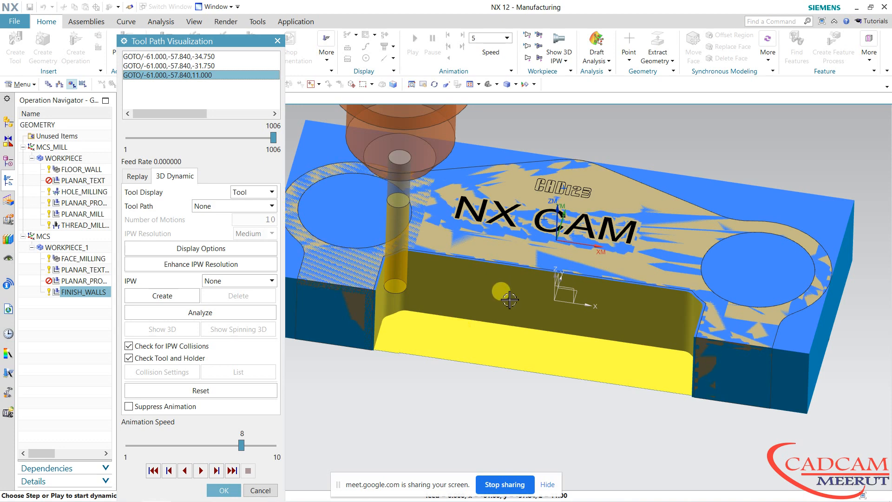
{"action": "left_click", "coordinate": [223, 490]}
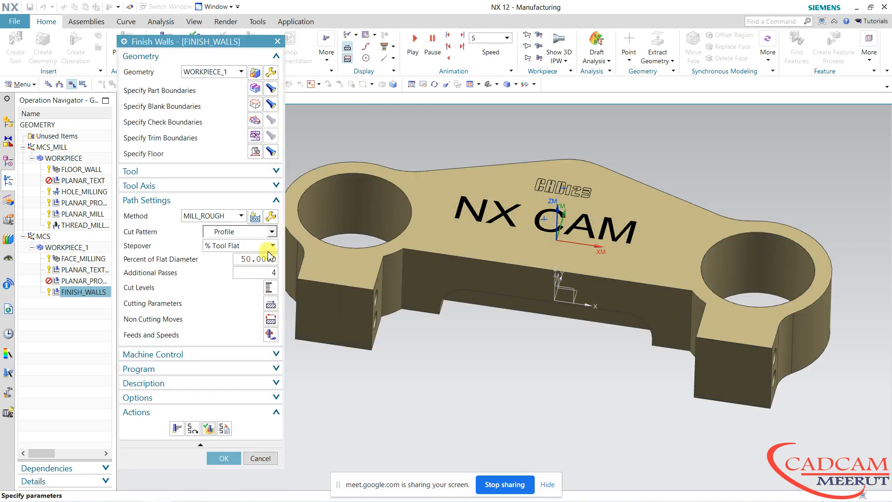
Step: Set the Finish Walls Part Stock to 0.2 in the cutting parameters and regenerate the tool path
{"action": "middle_click", "coordinate": [271, 302]}
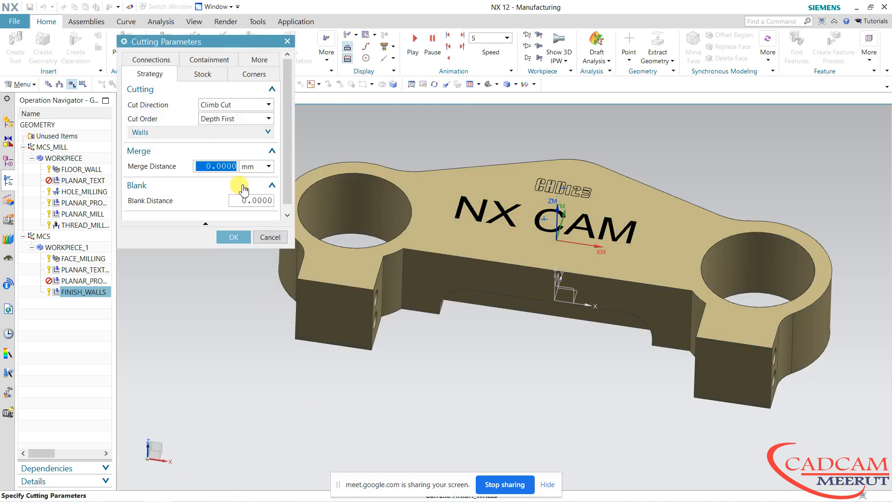
{"action": "left_click", "coordinate": [216, 74]}
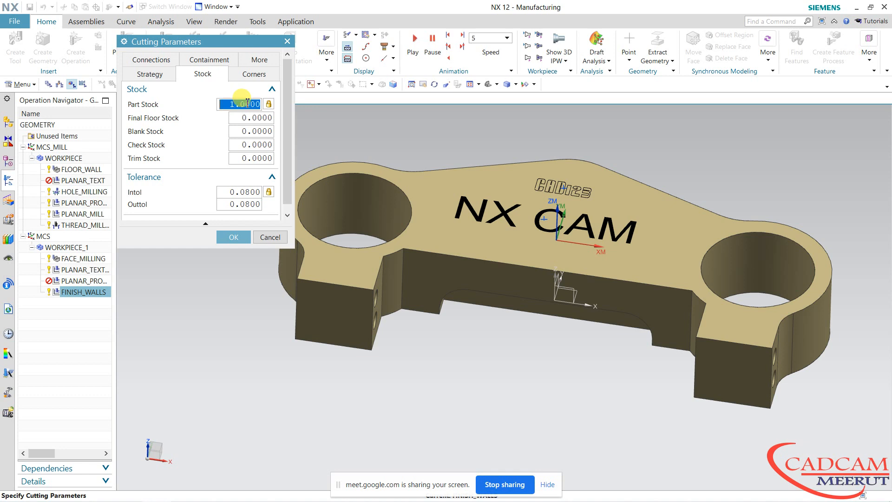
{"action": "type", "text": ".2"}
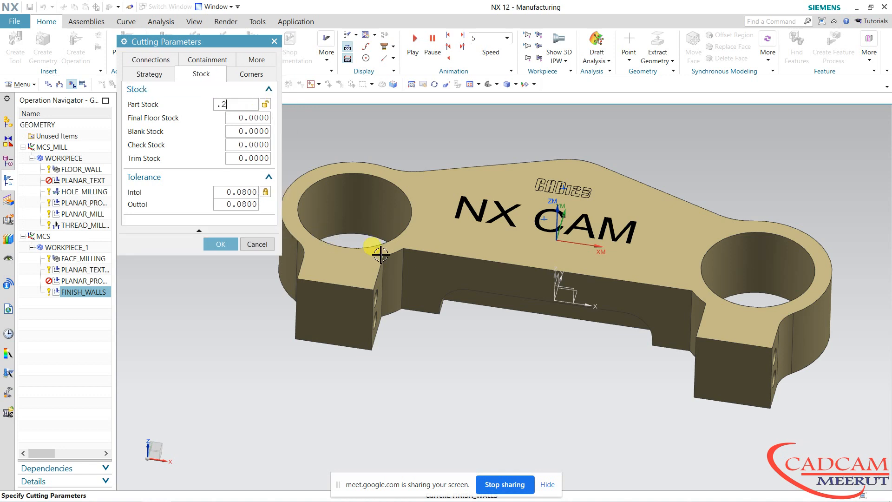
{"action": "left_click", "coordinate": [211, 248]}
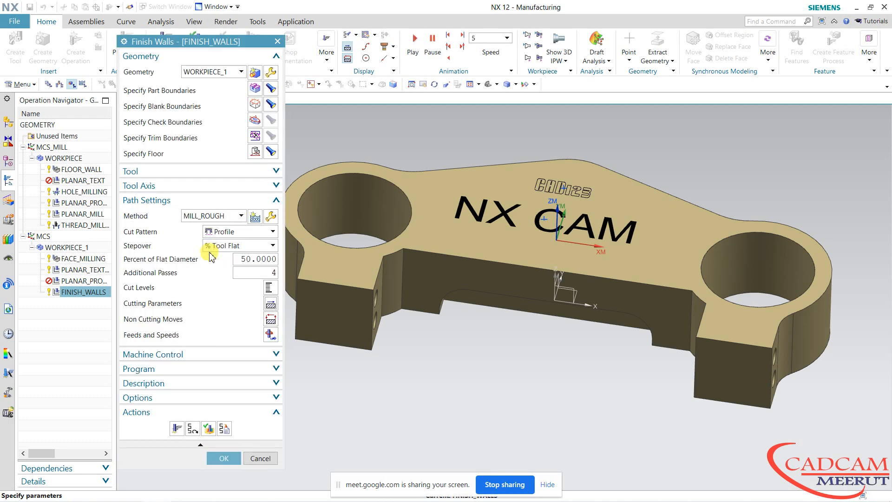
{"action": "left_click", "coordinate": [176, 412]}
{"action": "left_click", "coordinate": [176, 428]}
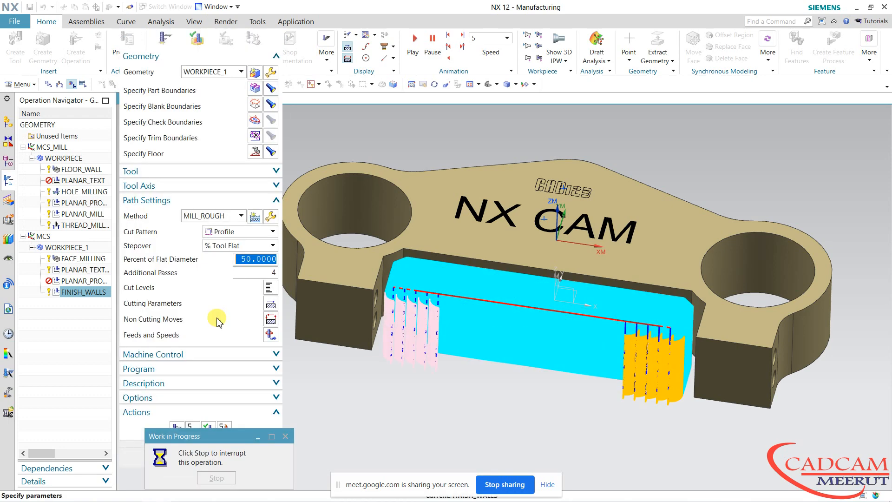
Step: Run the 3D Dynamic simulation of the regenerated tool path at animation speed 9 and inspect the machined recess
{"action": "left_click", "coordinate": [209, 429]}
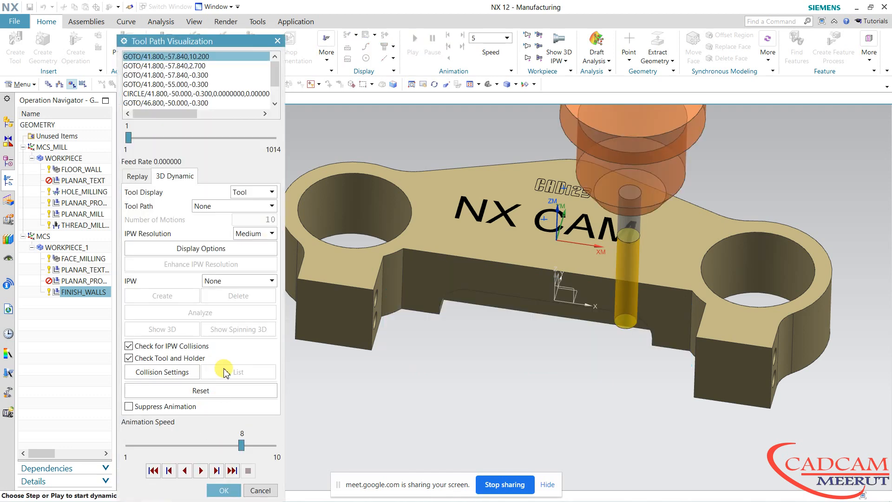
{"action": "left_click", "coordinate": [201, 470]}
{"action": "left_click", "coordinate": [255, 445]}
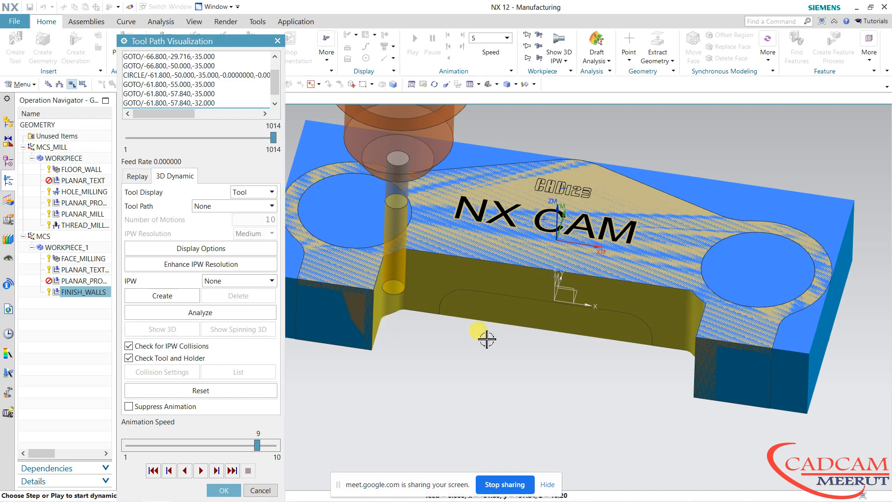
{"action": "middle_click_drag", "start_coordinate": [487, 340], "coordinate": [511, 331]}
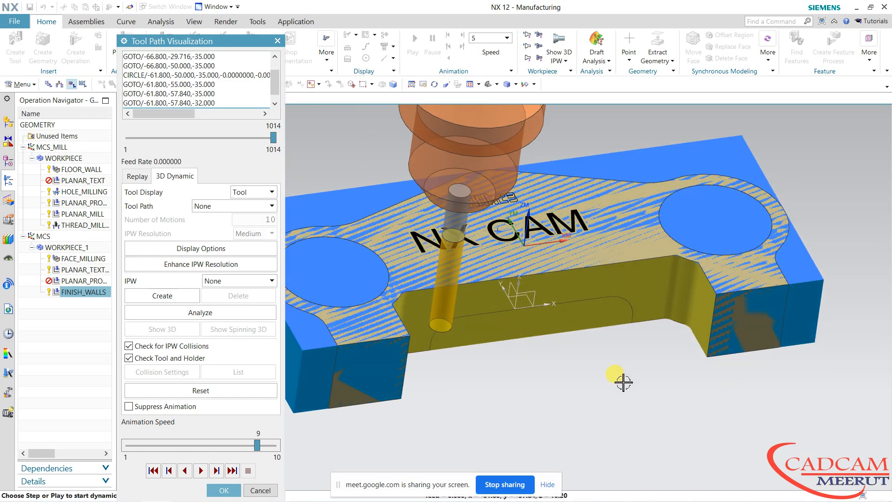
Step: Analyze the simulated workpiece, measuring the remaining material at two points on the long back wall of the recess
{"action": "left_click", "coordinate": [213, 316]}
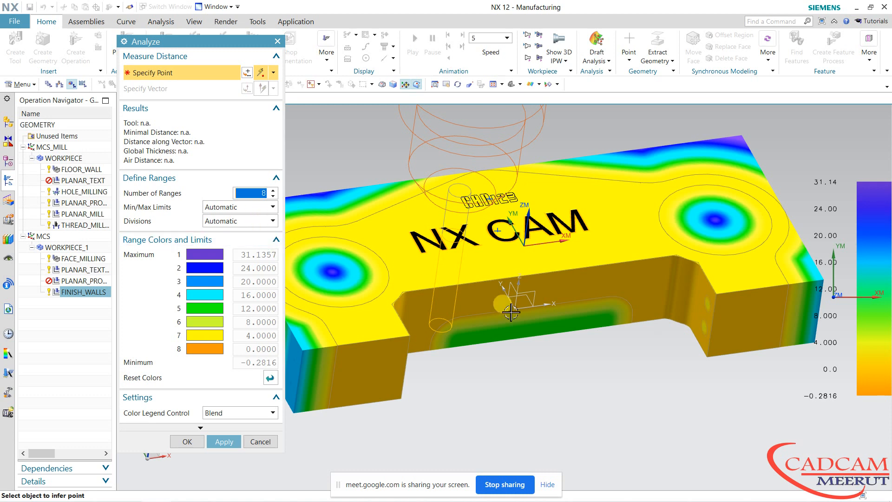
{"action": "left_click", "coordinate": [643, 282]}
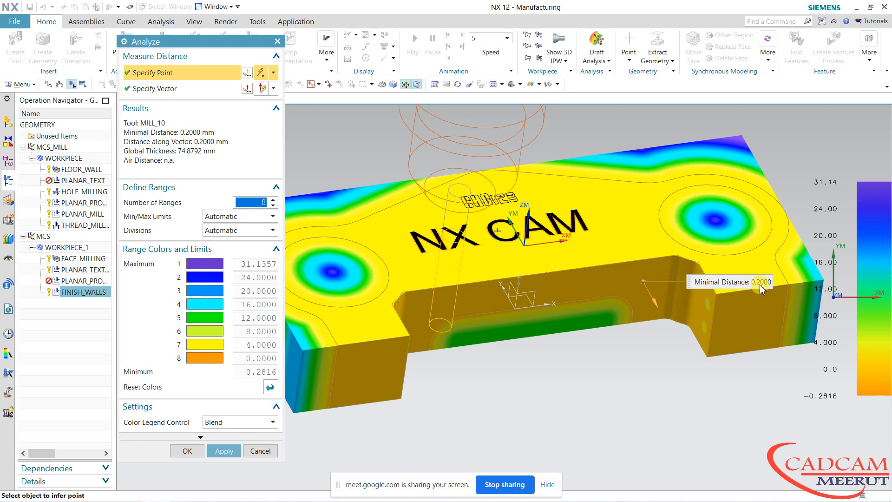
{"action": "left_click", "coordinate": [480, 303]}
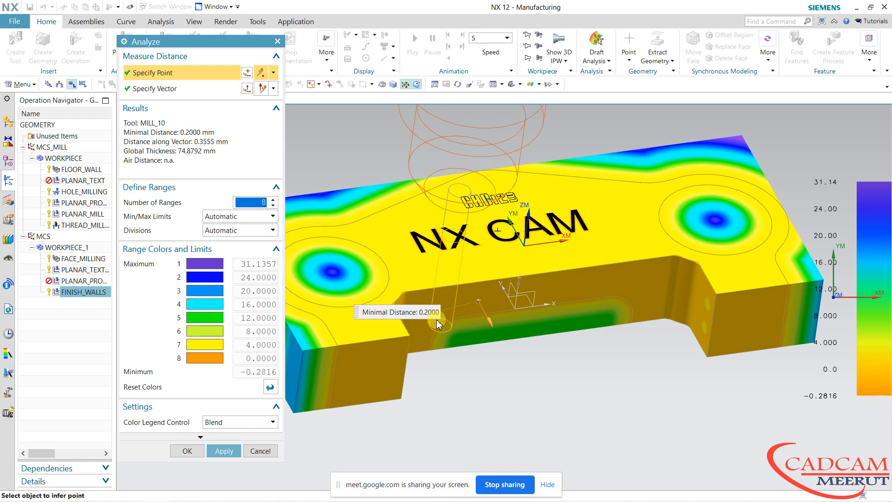
{"action": "left_click", "coordinate": [187, 451]}
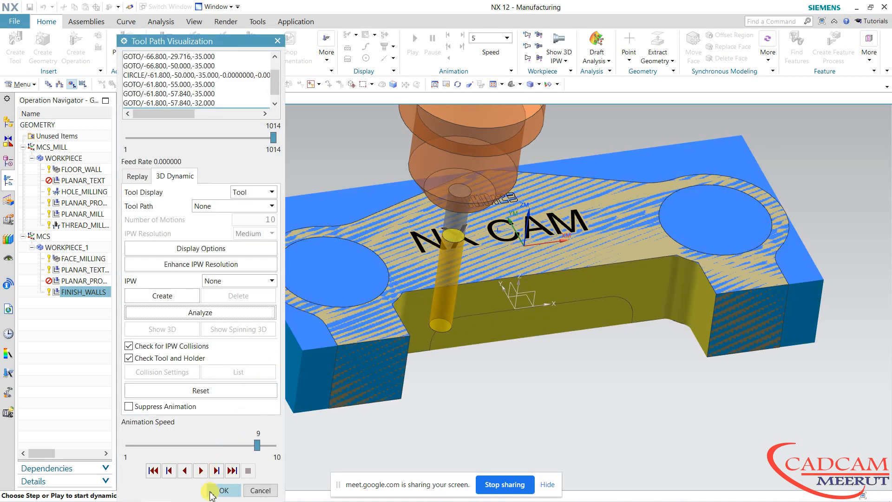
Step: Accept the FINISH_WALLS operation and paste a copy of it inside WORKPIECE_1
{"action": "left_click", "coordinate": [212, 489]}
{"action": "left_click", "coordinate": [226, 458]}
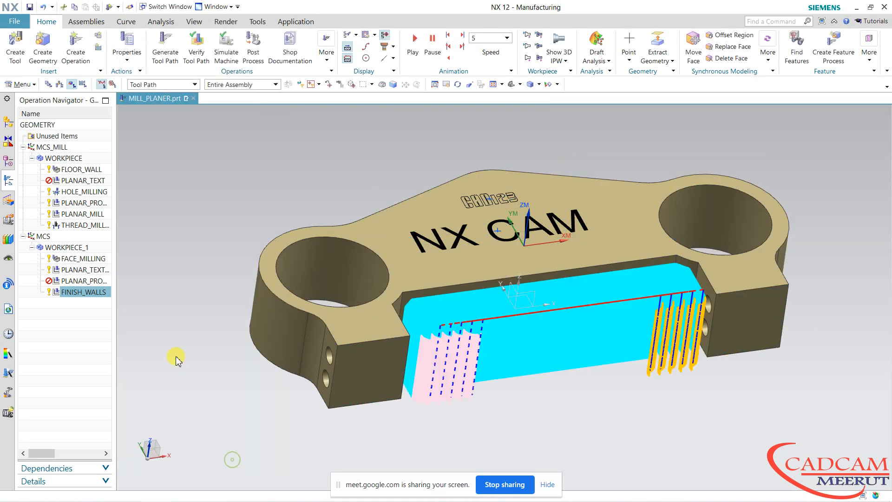
{"action": "right_click", "coordinate": [85, 296]}
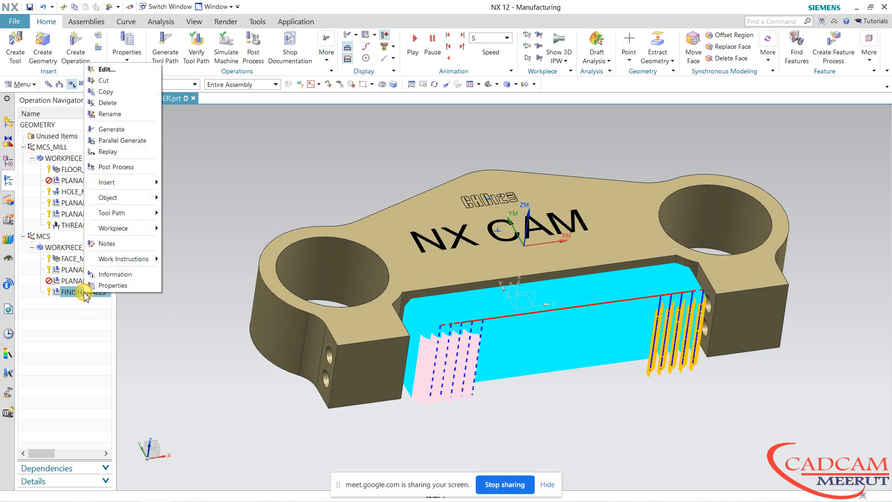
{"action": "left_click", "coordinate": [123, 92]}
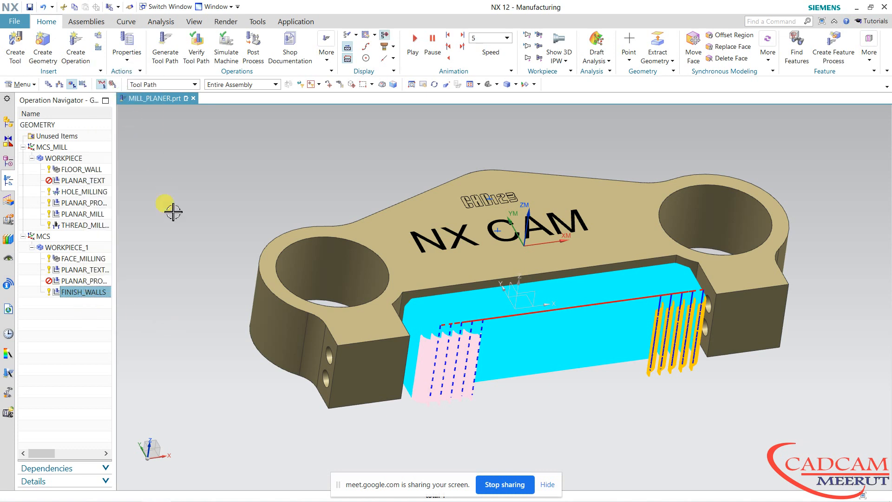
{"action": "left_click", "coordinate": [80, 247]}
{"action": "right_click", "coordinate": [81, 250]}
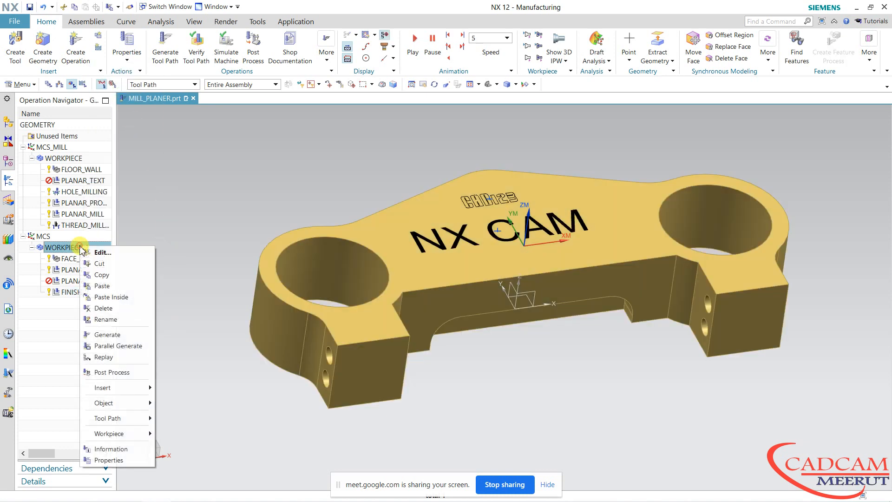
{"action": "left_click", "coordinate": [115, 297]}
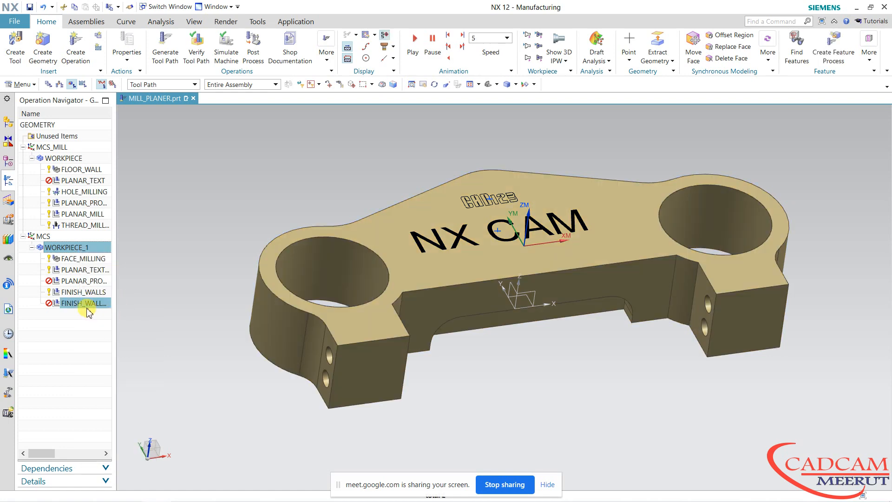
Step: In the copied Finish Walls operation, set the method to MILL_FINISH and Additional Passes to 0, and generate the tool path
{"action": "double_click", "coordinate": [86, 307]}
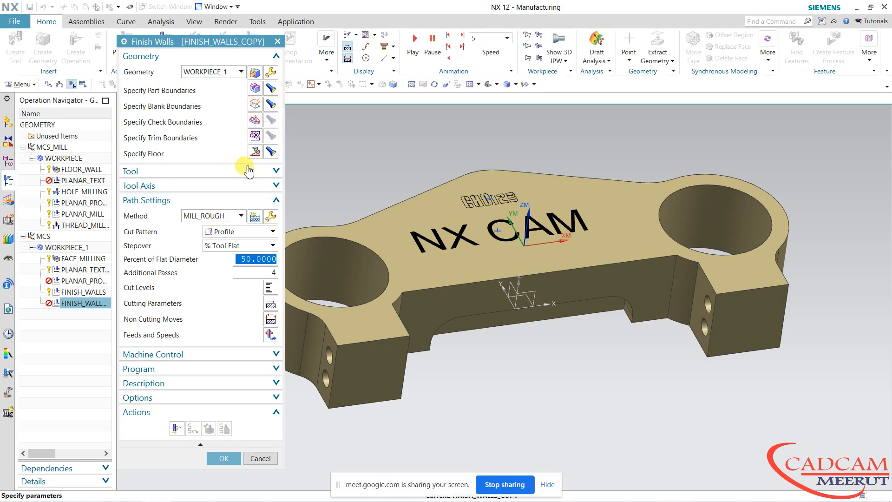
{"action": "left_click", "coordinate": [216, 216]}
{"action": "left_click", "coordinate": [208, 236]}
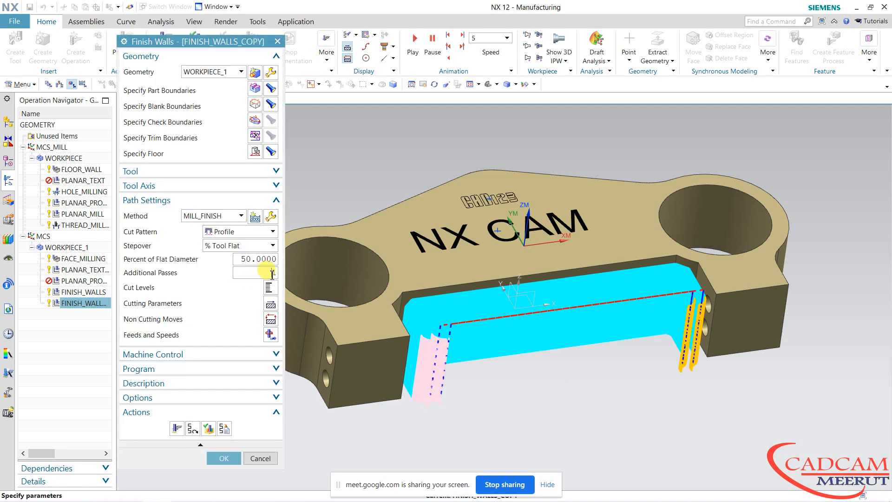
{"action": "middle_click_drag", "start_coordinate": [510, 390], "coordinate": [538, 408]}
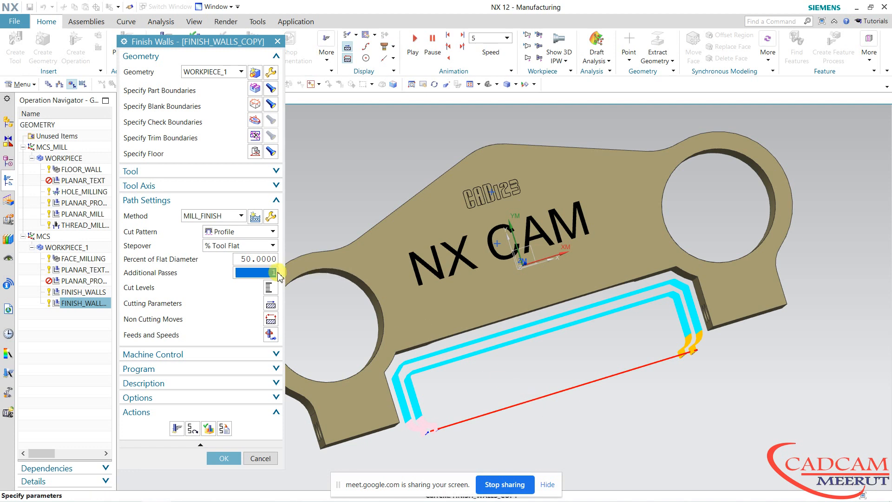
{"action": "left_click", "coordinate": [176, 427]}
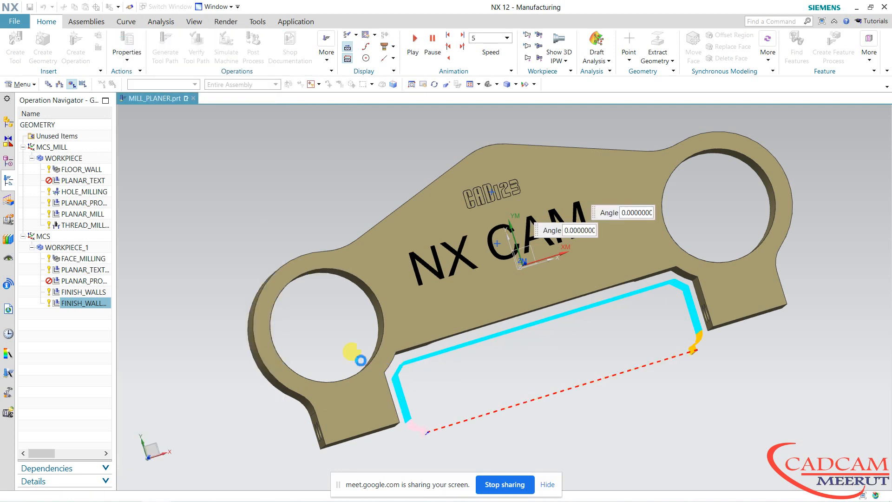
{"action": "middle_click_drag", "start_coordinate": [466, 361], "coordinate": [305, 370]}
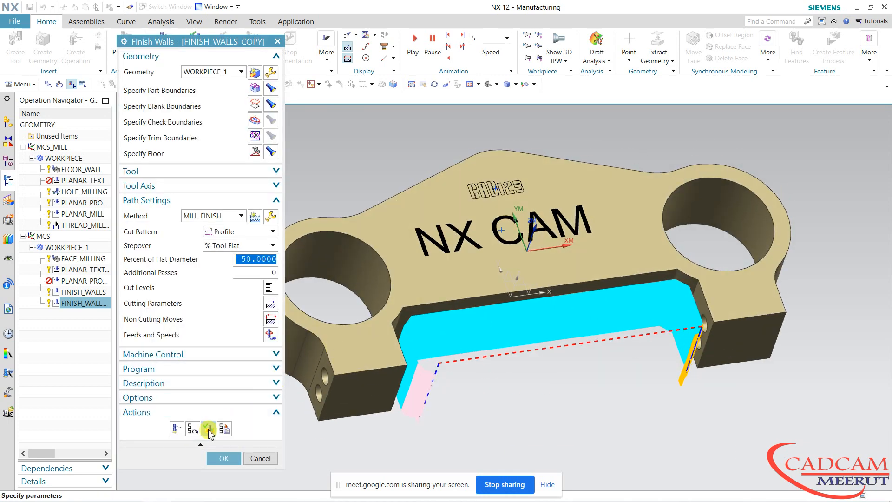
Step: Simulate the copied operation's single finishing pass in 3D Dynamic, examine the recess walls up close and close the visualization
{"action": "left_click", "coordinate": [208, 428]}
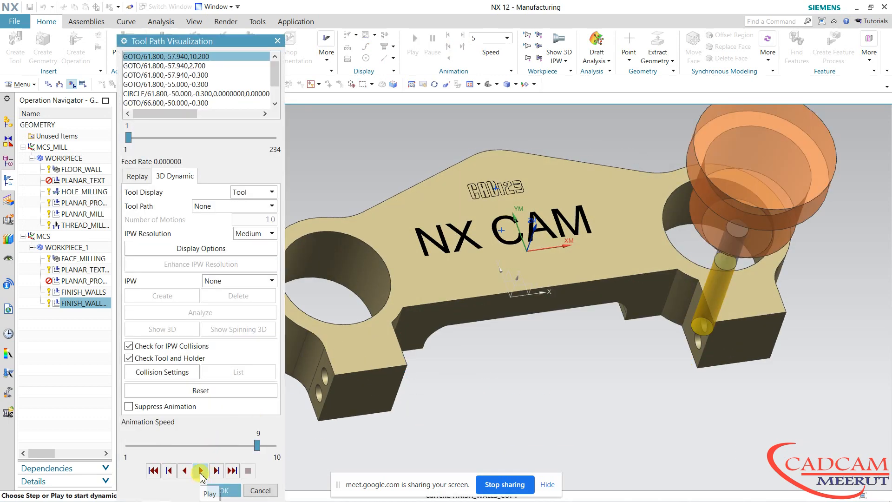
{"action": "left_click", "coordinate": [200, 471]}
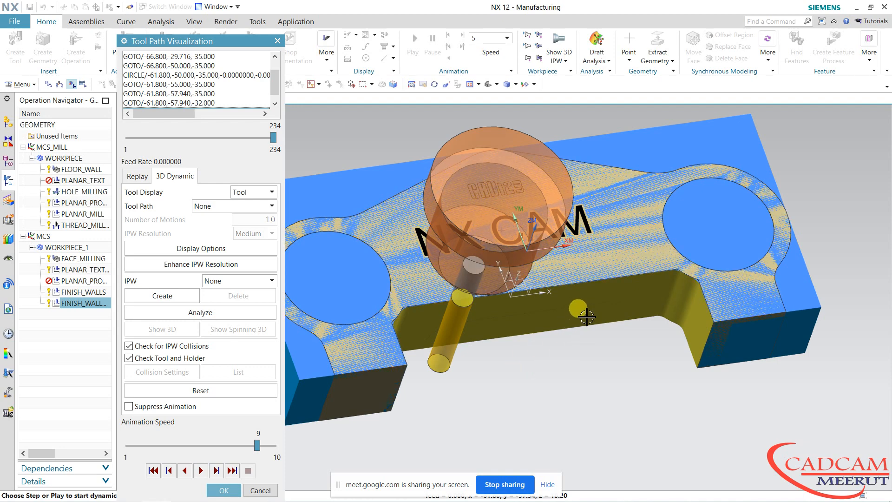
{"action": "scroll", "coordinate": [587, 317], "scroll_direction": "up", "scroll_amount": 5}
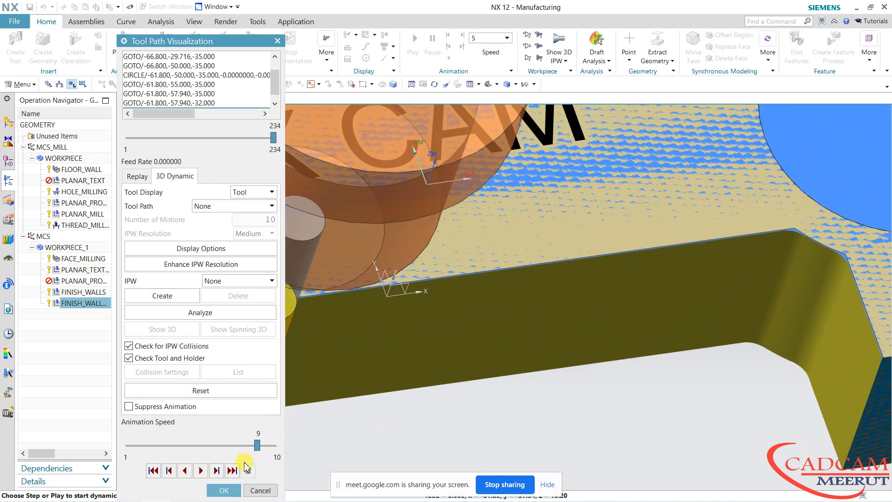
{"action": "left_click", "coordinate": [222, 490]}
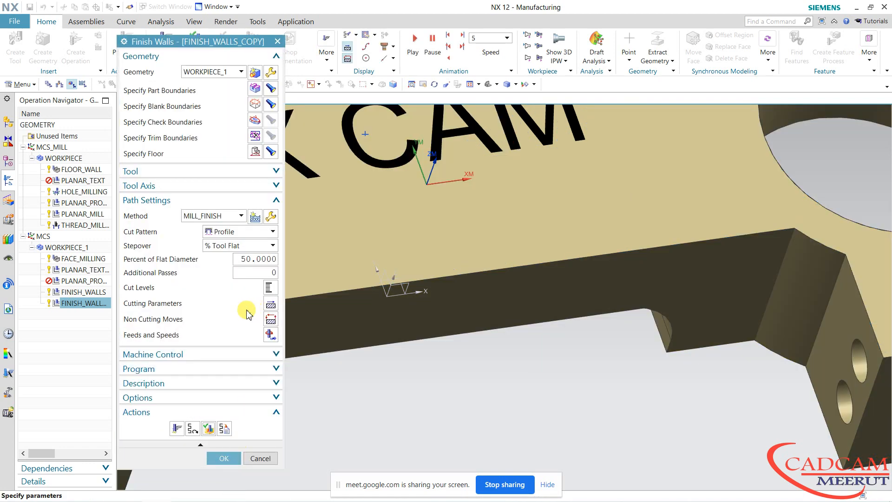
Step: In the copied Finish Walls operation's cutting parameters, set Part Stock to 0 and regenerate the tool path
{"action": "left_click", "coordinate": [274, 307]}
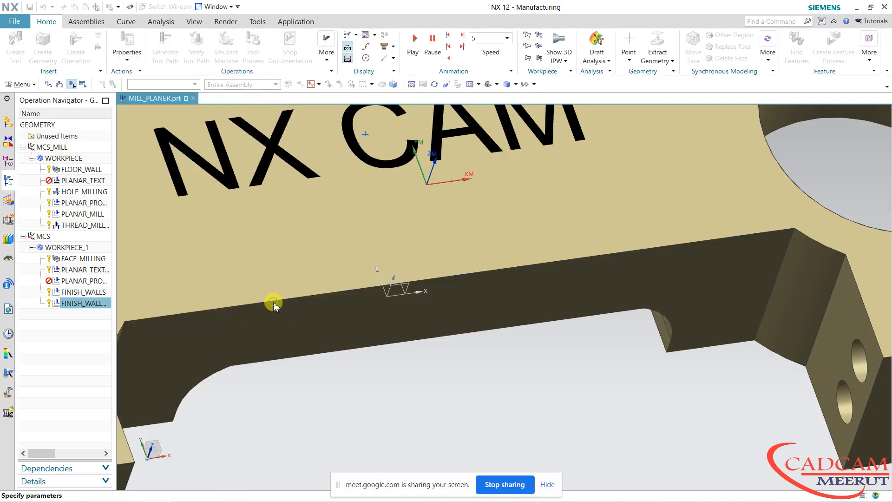
{"action": "left_click", "coordinate": [211, 77]}
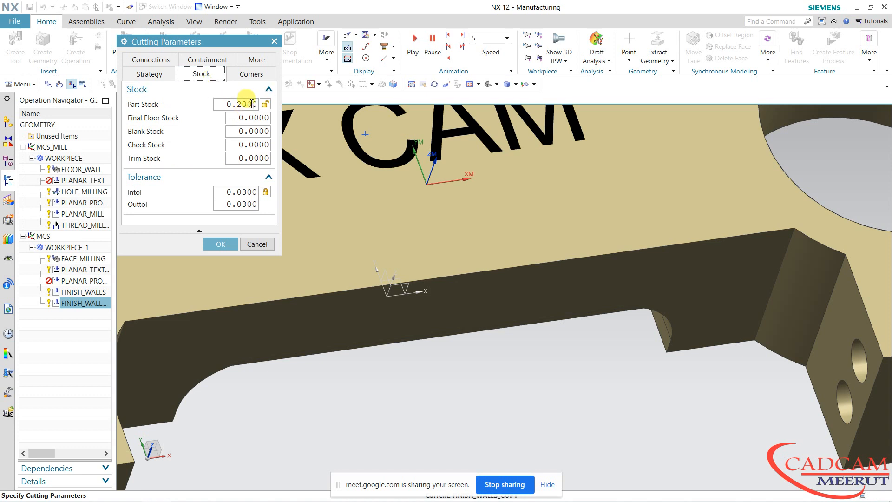
{"action": "type", "text": "0"}
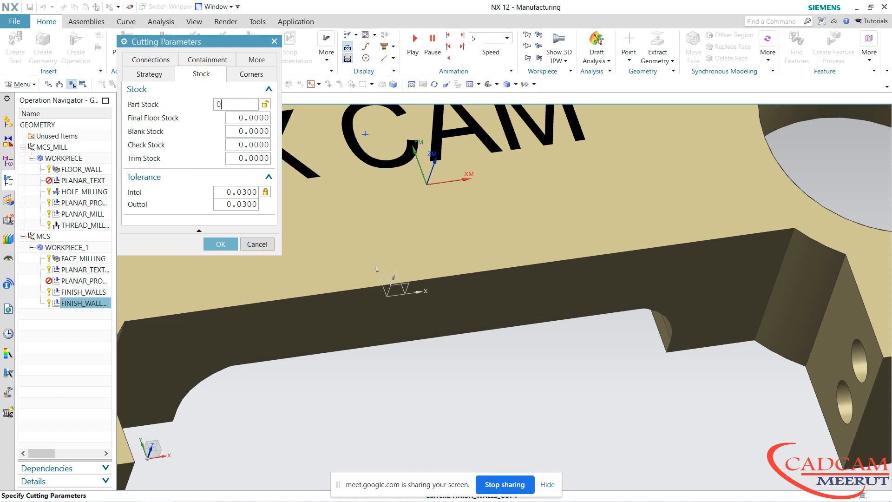
{"action": "left_click", "coordinate": [220, 245]}
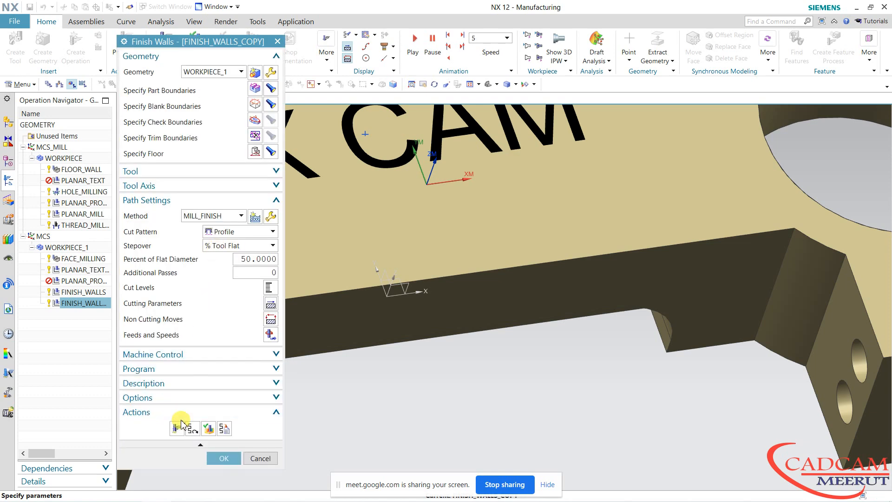
{"action": "left_click", "coordinate": [208, 427]}
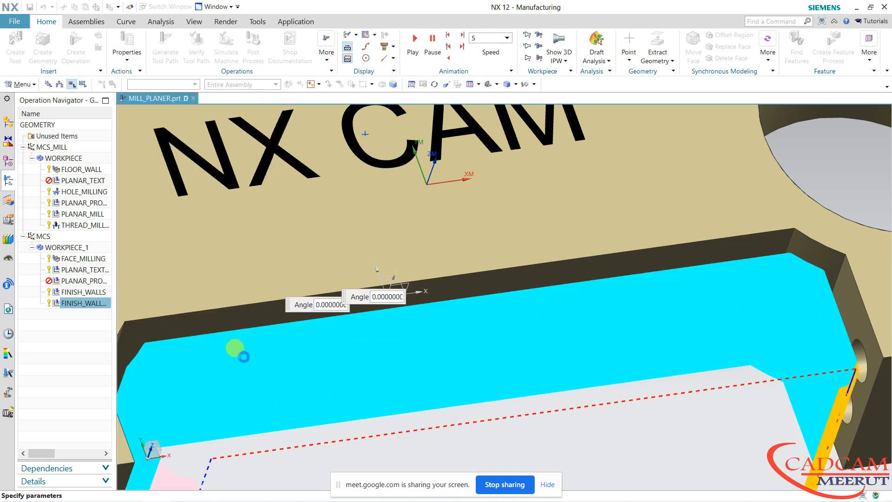
Step: Simulate the regenerated finishing pass in 3D Dynamic, examine the machined recess walls and close the visualization
{"action": "left_click", "coordinate": [209, 430]}
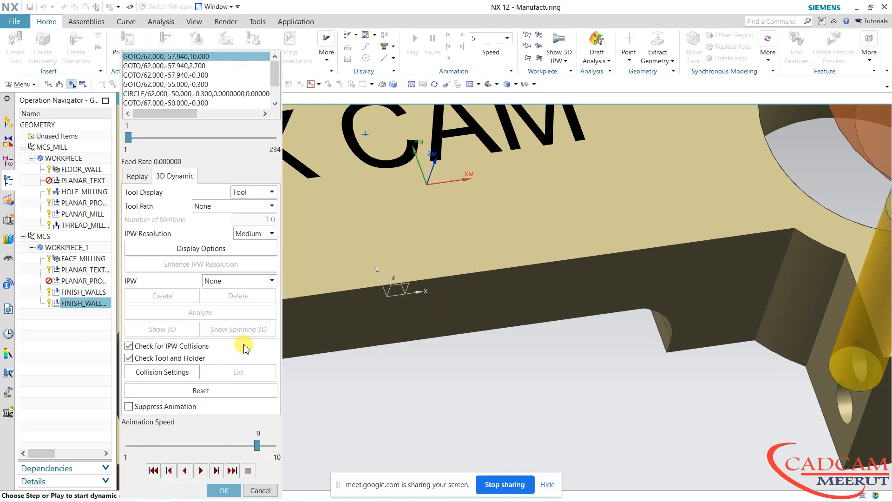
{"action": "left_click", "coordinate": [201, 471]}
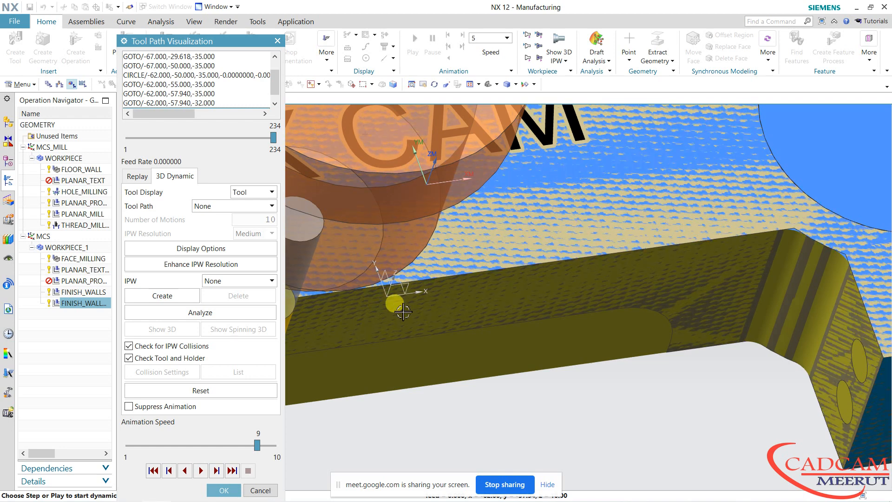
{"action": "left_click", "coordinate": [238, 494]}
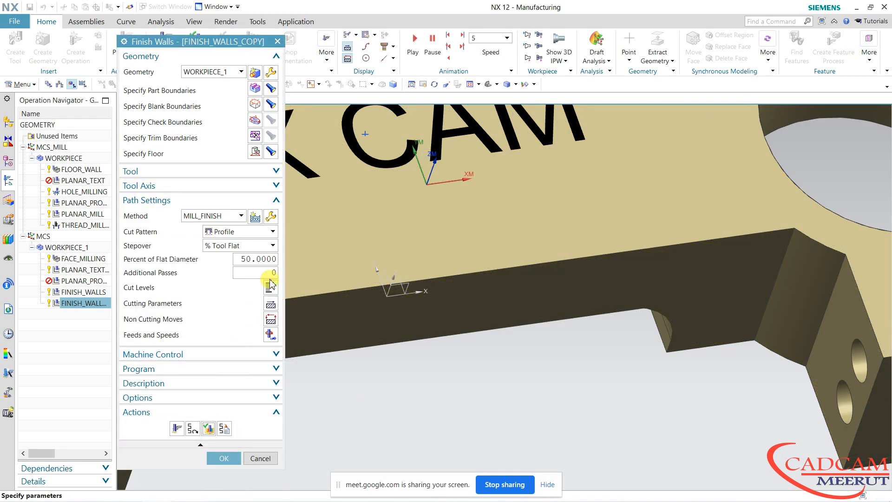
Step: Check the MILL_FINISH method's part stock and tolerances, close the copied Finish Walls operation, and inspect its tool path on the whole part
{"action": "left_click", "coordinate": [271, 217]}
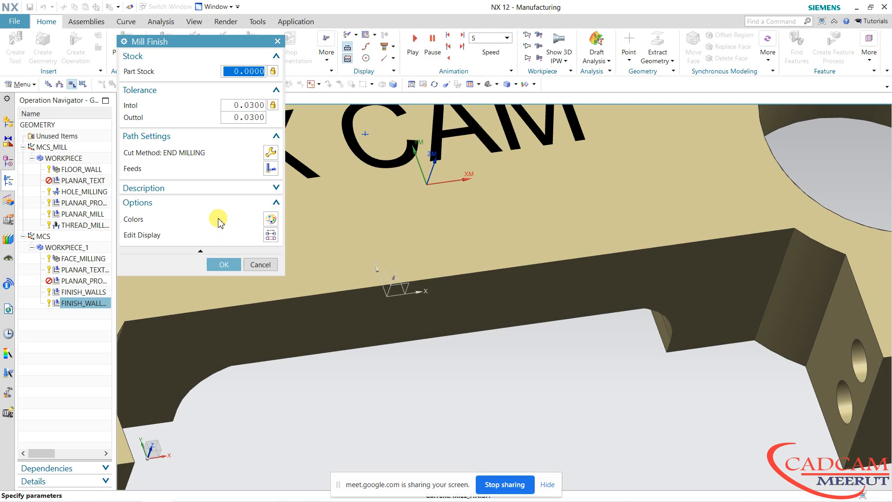
{"action": "left_click", "coordinate": [224, 265]}
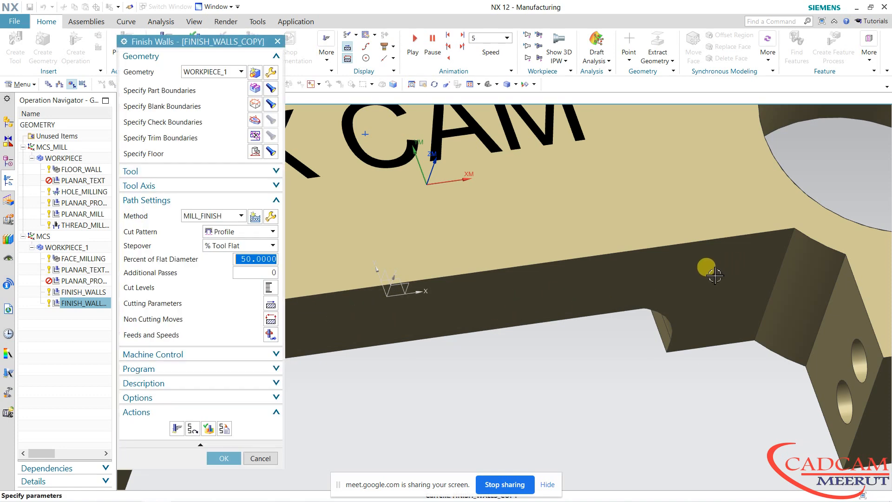
{"action": "left_click", "coordinate": [254, 460]}
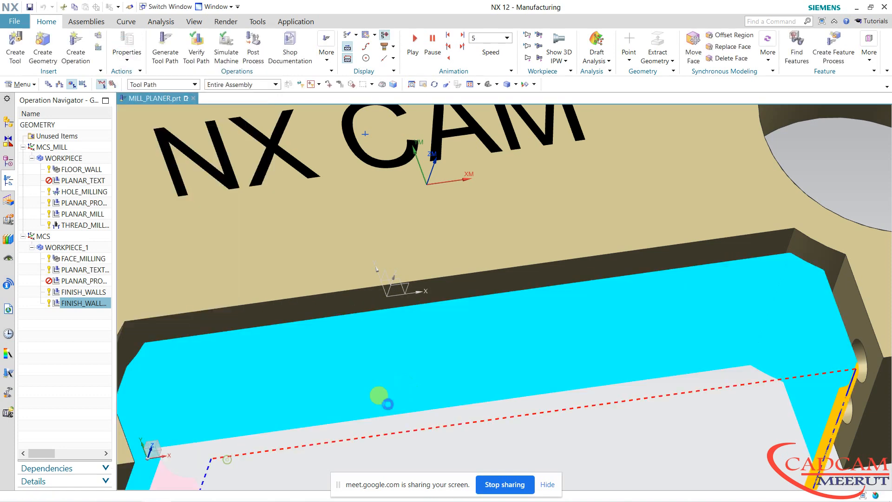
{"action": "scroll", "coordinate": [432, 357], "scroll_direction": "down", "scroll_amount": 3}
{"action": "middle_click_drag", "start_coordinate": [437, 360], "coordinate": [455, 324]}
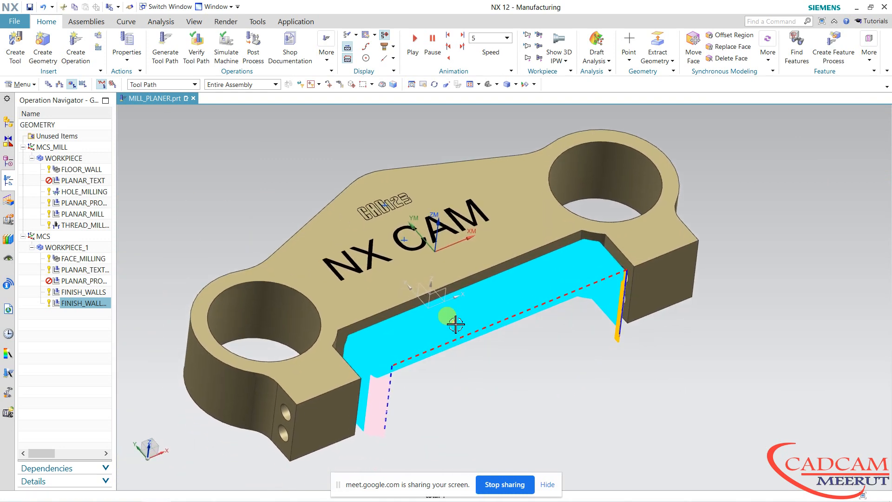